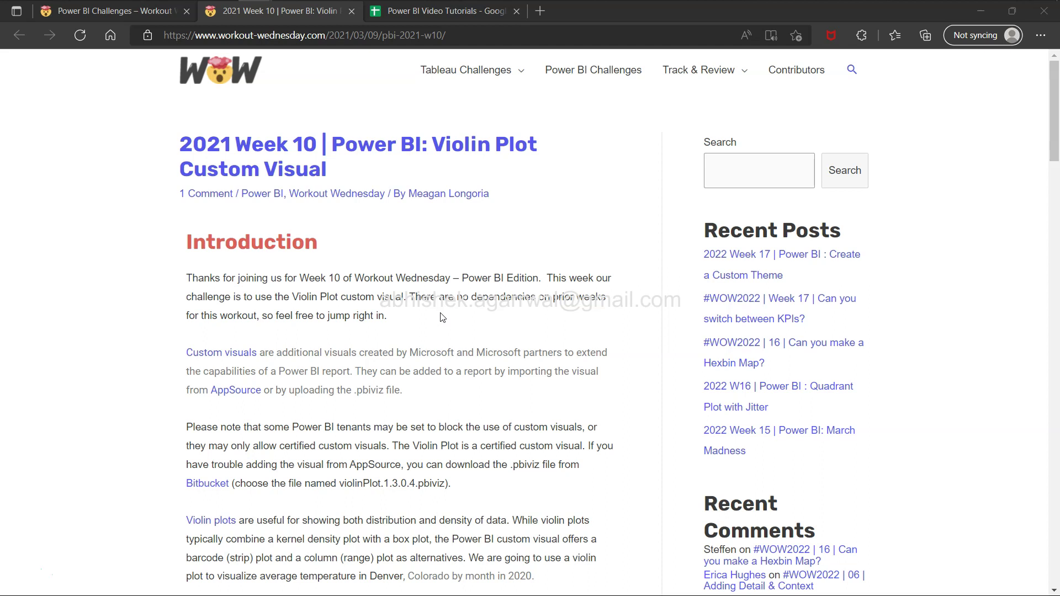
Read the Week 10 violin plot challenge introduction and examine the embedded example chart of 2020 Denver temperatures.
{"action": "left_click_drag", "start_coordinate": [432, 145], "coordinate": [528, 155]}
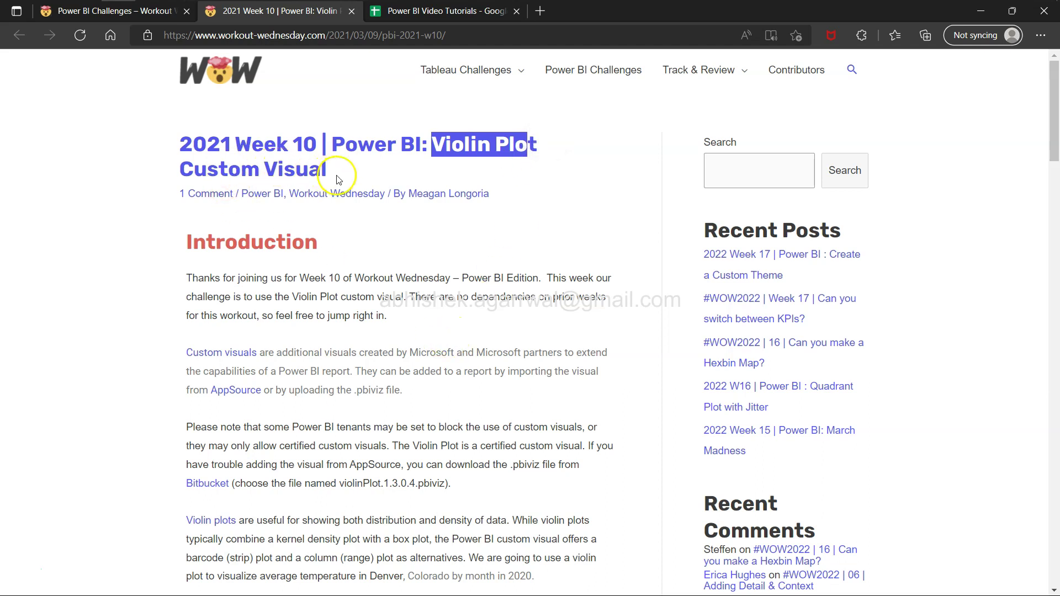
{"action": "left_click", "coordinate": [443, 316]}
{"action": "scroll", "coordinate": [444, 312], "scroll_direction": "down", "scroll_amount": 7}
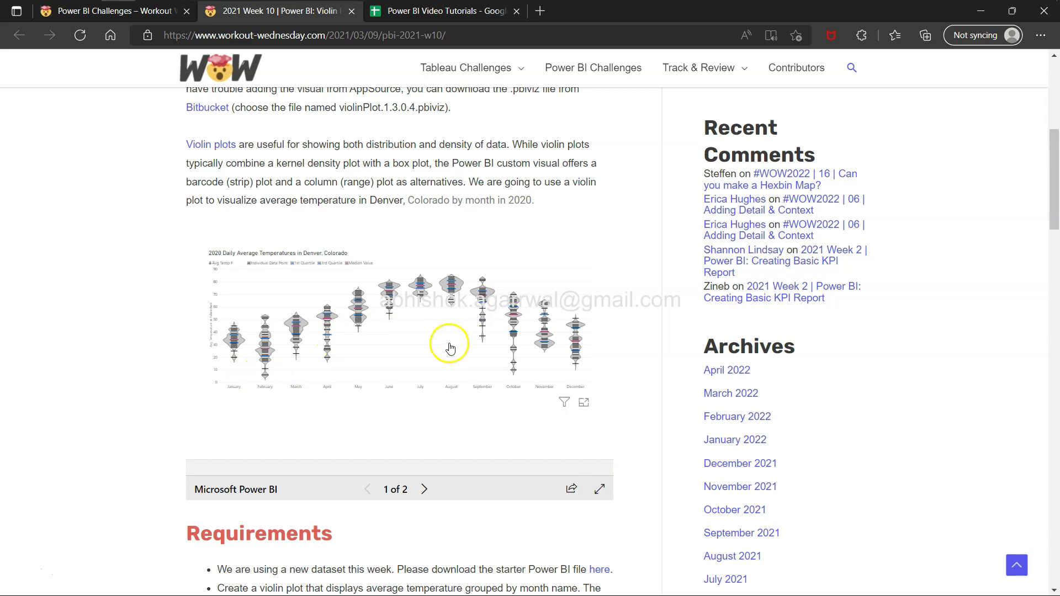
{"action": "left_click", "coordinate": [454, 287]}
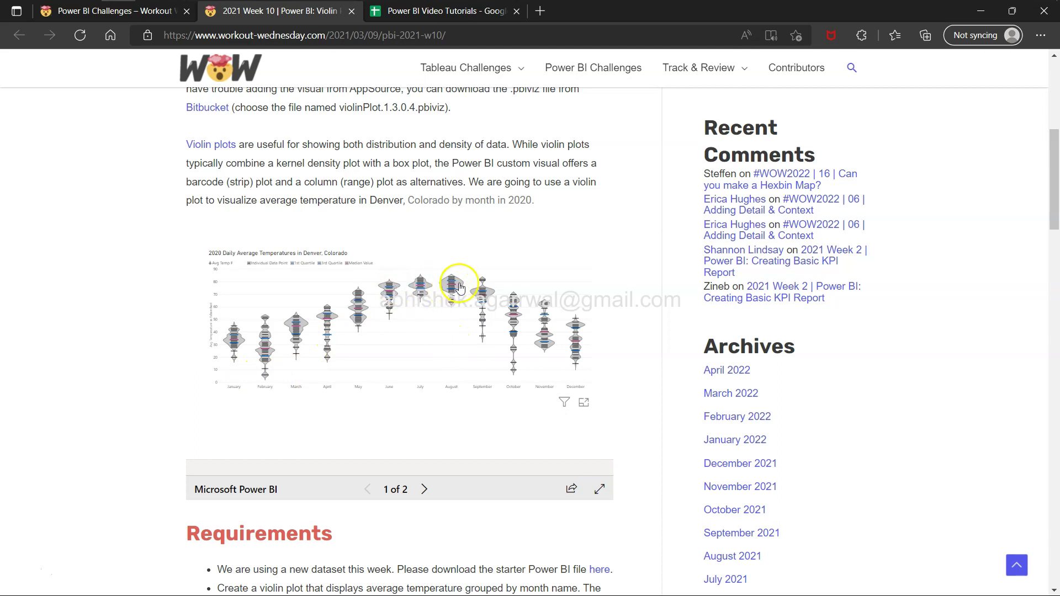
{"action": "left_click", "coordinate": [454, 288]}
{"action": "scroll", "coordinate": [319, 376], "scroll_direction": "up", "scroll_amount": 1}
{"action": "scroll", "coordinate": [319, 376], "scroll_direction": "up", "scroll_amount": 3}
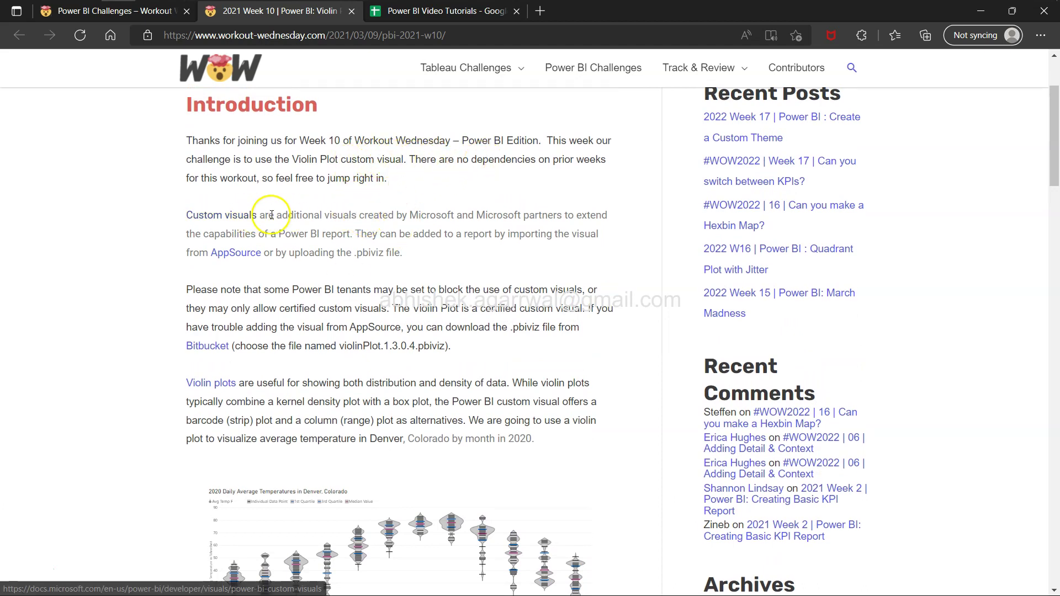
{"action": "scroll", "coordinate": [389, 249], "scroll_direction": "down", "scroll_amount": 2}
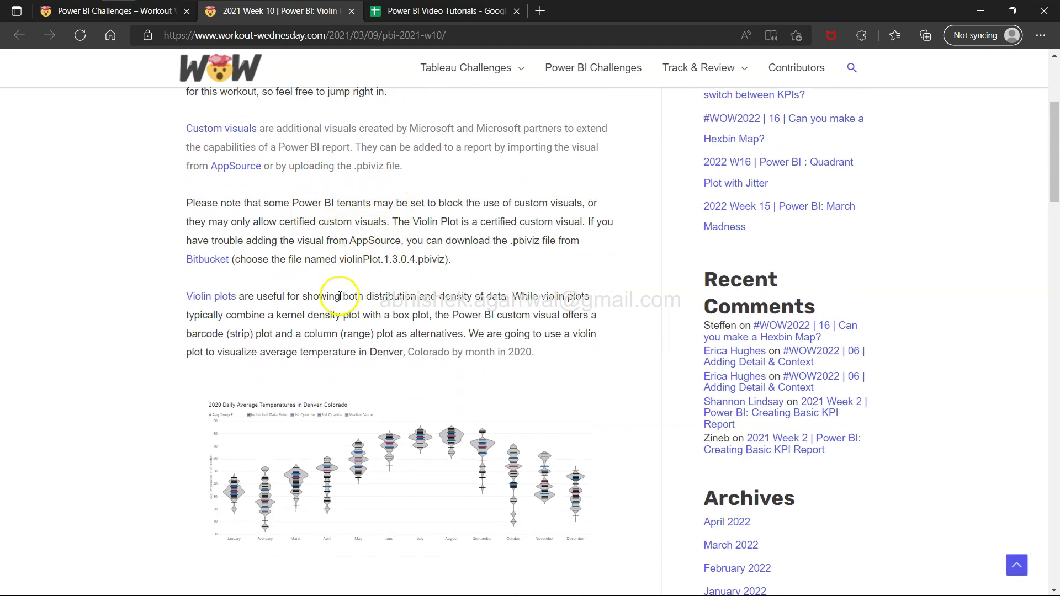
{"action": "scroll", "coordinate": [343, 289], "scroll_direction": "down", "scroll_amount": 1}
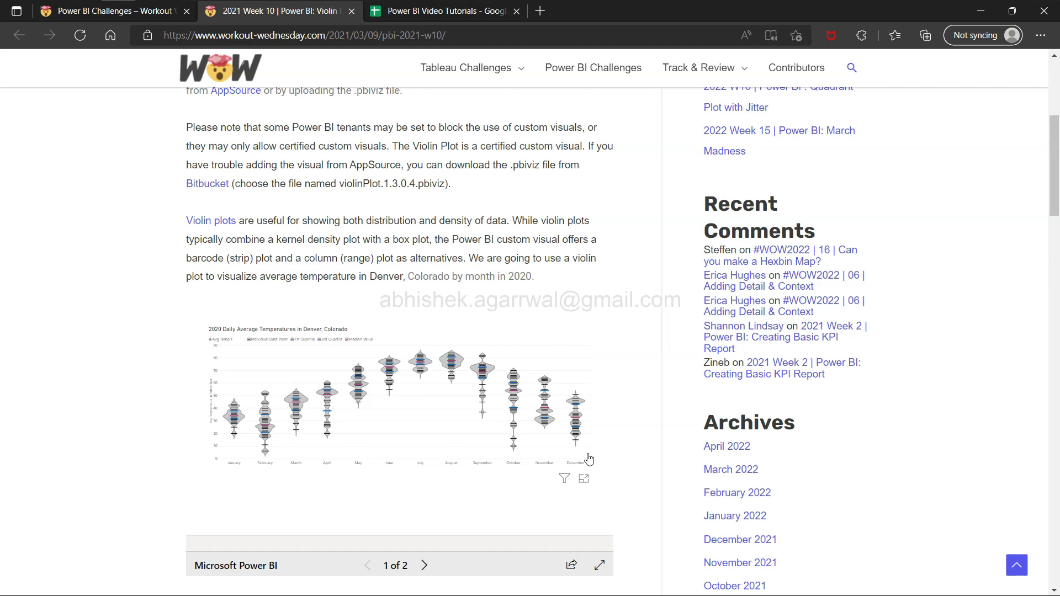
{"action": "left_click", "coordinate": [213, 547]}
{"action": "scroll", "coordinate": [163, 465], "scroll_direction": "down", "scroll_amount": 1}
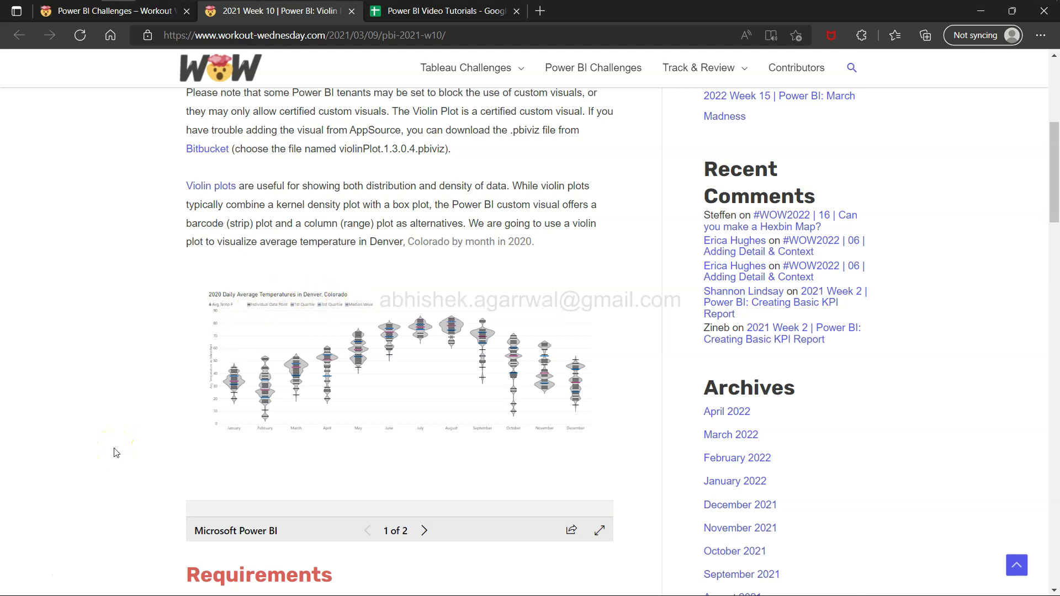
Look through the Requirements section of the violin plot challenge page.
{"action": "scroll", "coordinate": [116, 453], "scroll_direction": "down", "scroll_amount": 5}
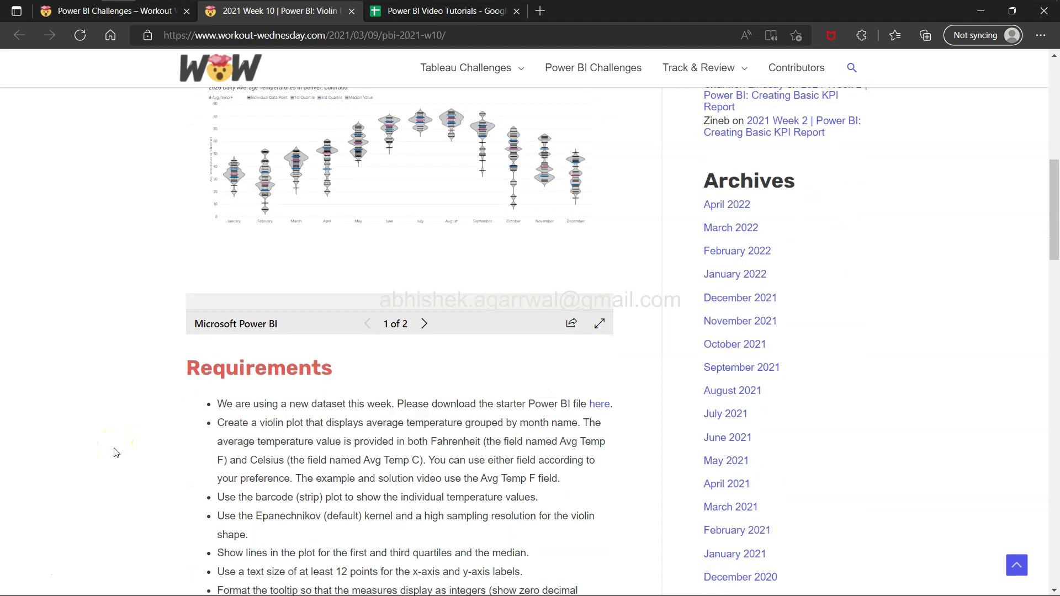
{"action": "left_click", "coordinate": [219, 360]}
{"action": "scroll", "coordinate": [282, 336], "scroll_direction": "down", "scroll_amount": 1}
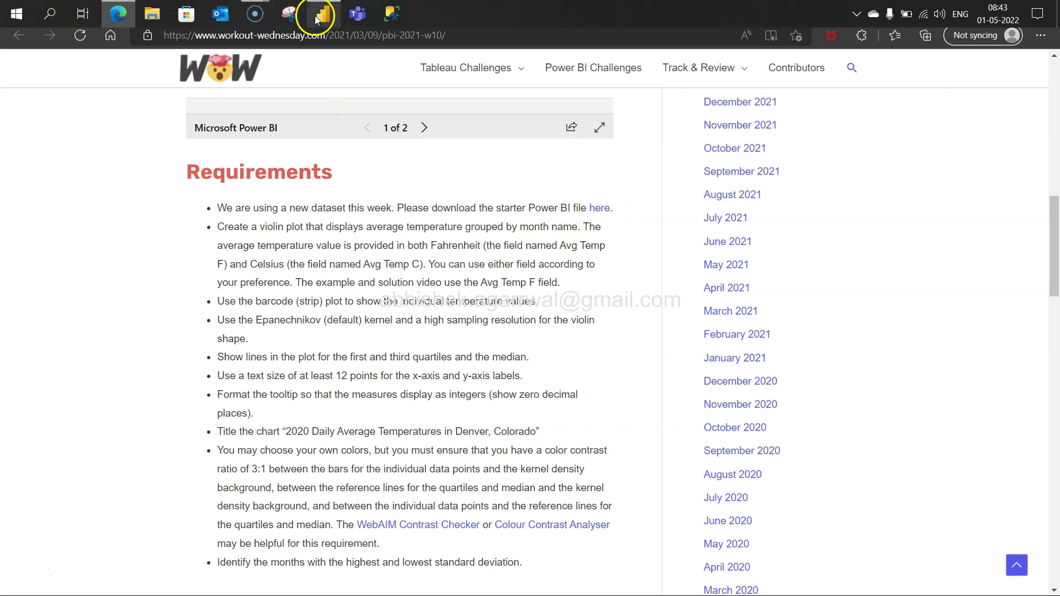
Switch to Power BI Desktop and review the Data Source & Power BI Help page and the fields of the Date and Temperatures tables.
{"action": "left_click", "coordinate": [318, 16]}
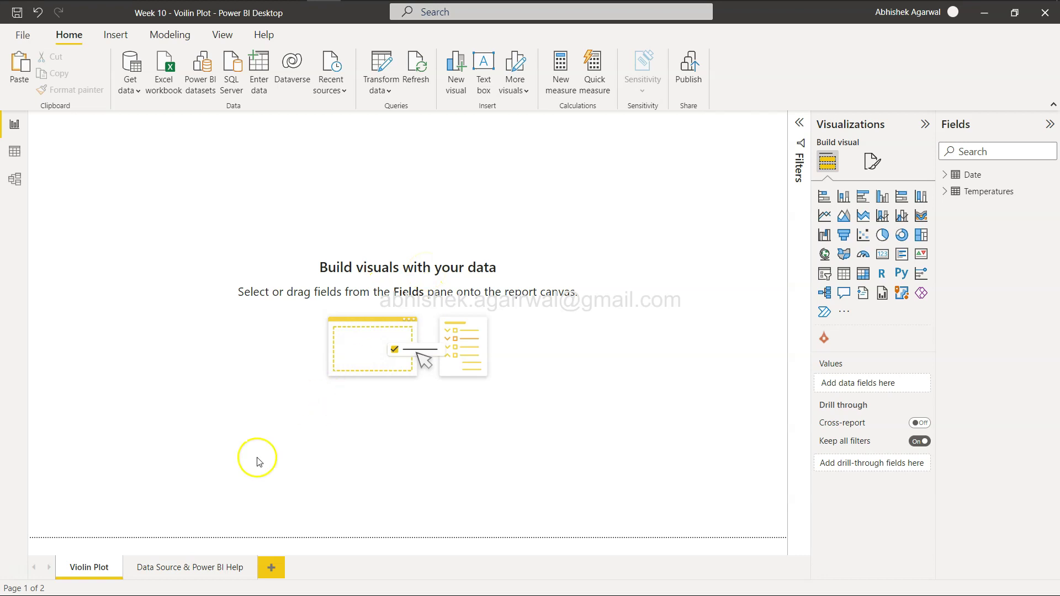
{"action": "left_click", "coordinate": [194, 573]}
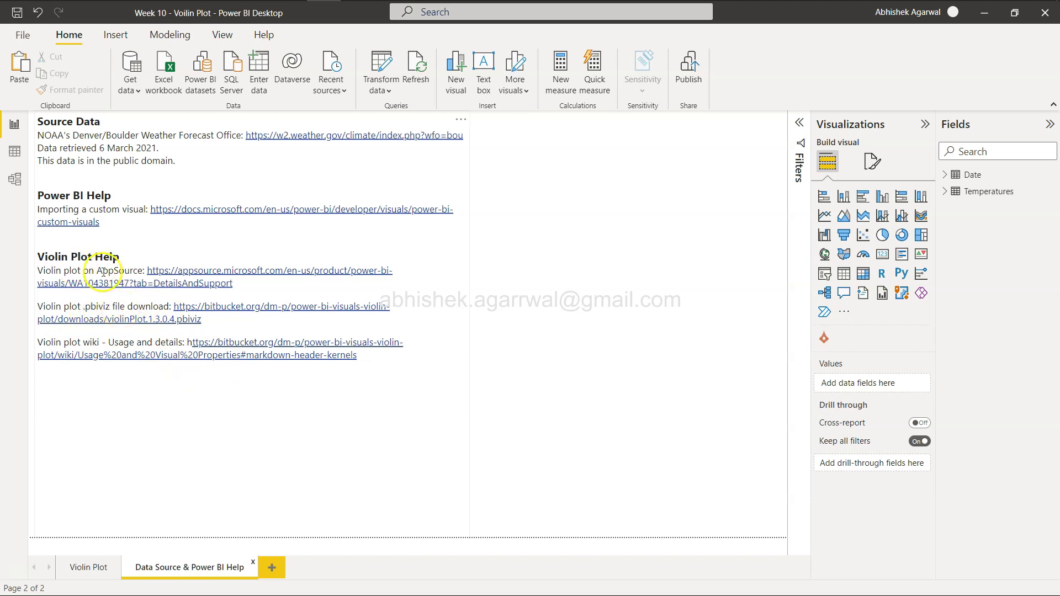
{"action": "left_click", "coordinate": [87, 567]}
{"action": "left_click", "coordinate": [945, 175]}
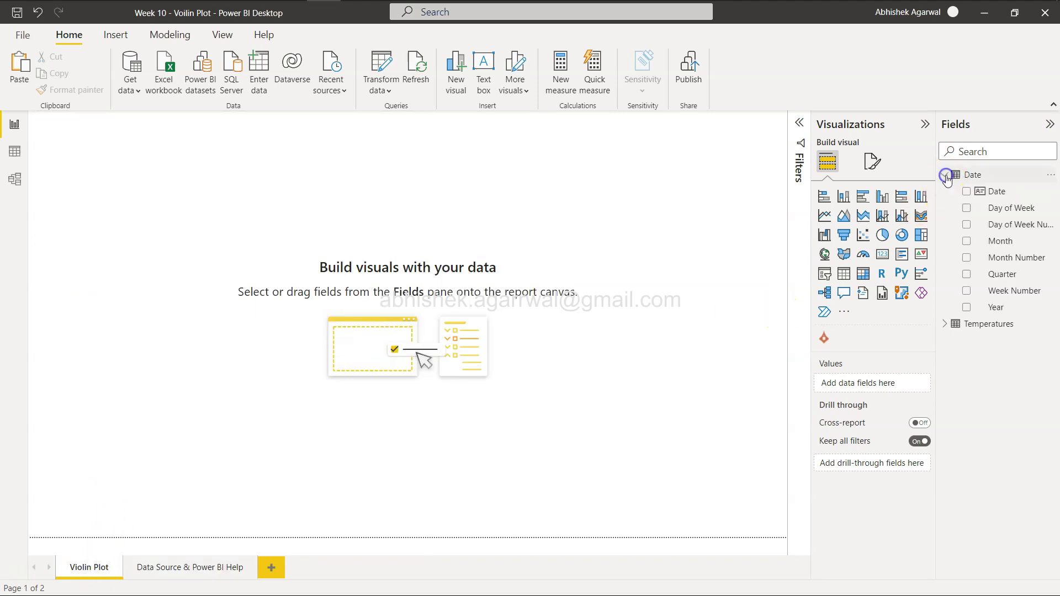
{"action": "left_click", "coordinate": [945, 324]}
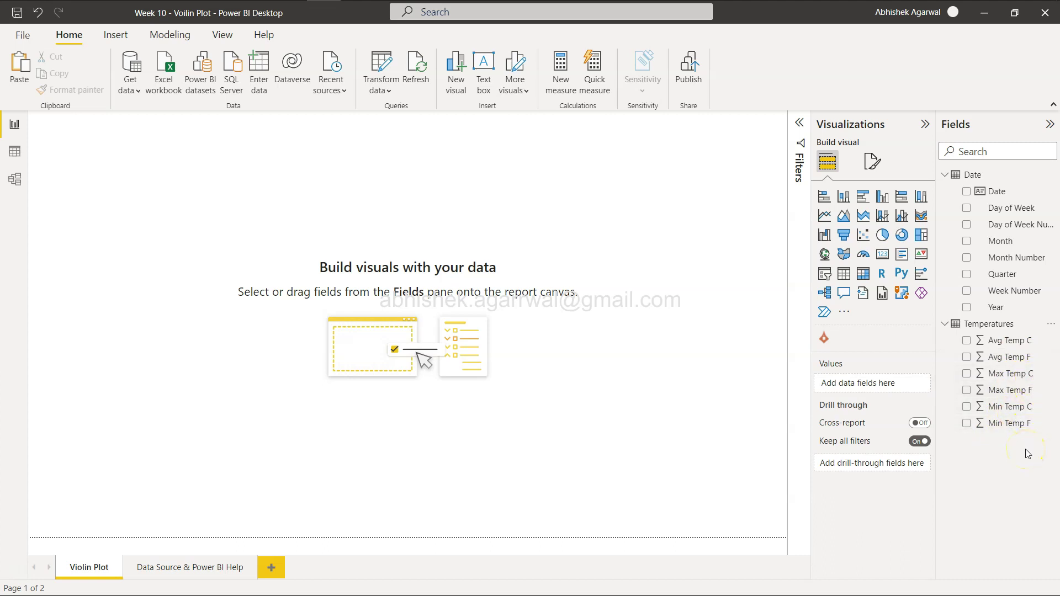
{"action": "left_click", "coordinate": [617, 443]}
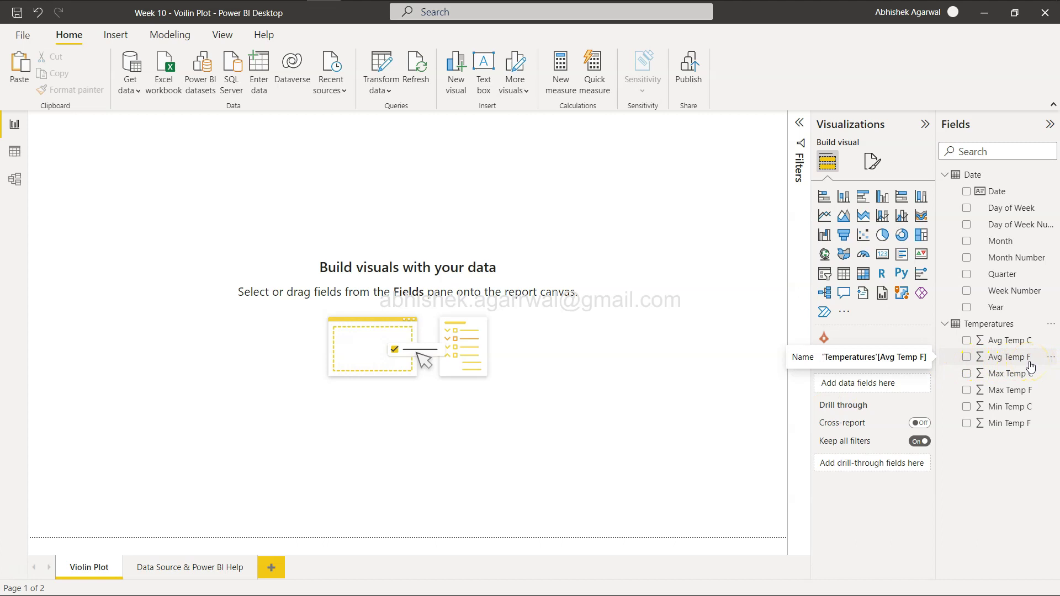
{"action": "left_click_drag", "start_coordinate": [1030, 366], "coordinate": [537, 382]}
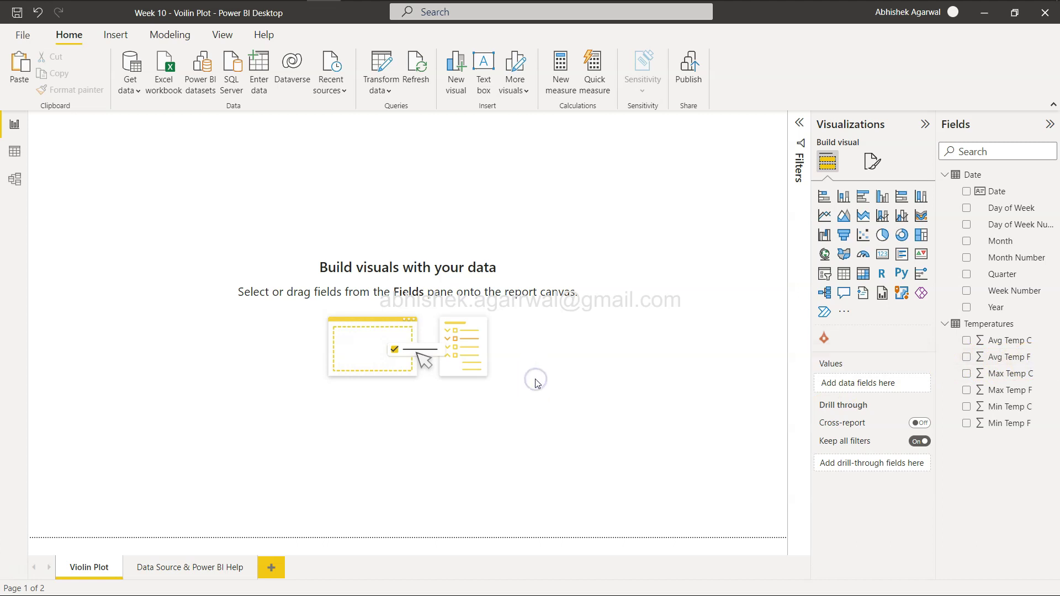
Switch to the challenge page in the browser and read the requirements on the starter file, month grouping and average temperature fields.
{"action": "key", "text": "alt+Tab"}
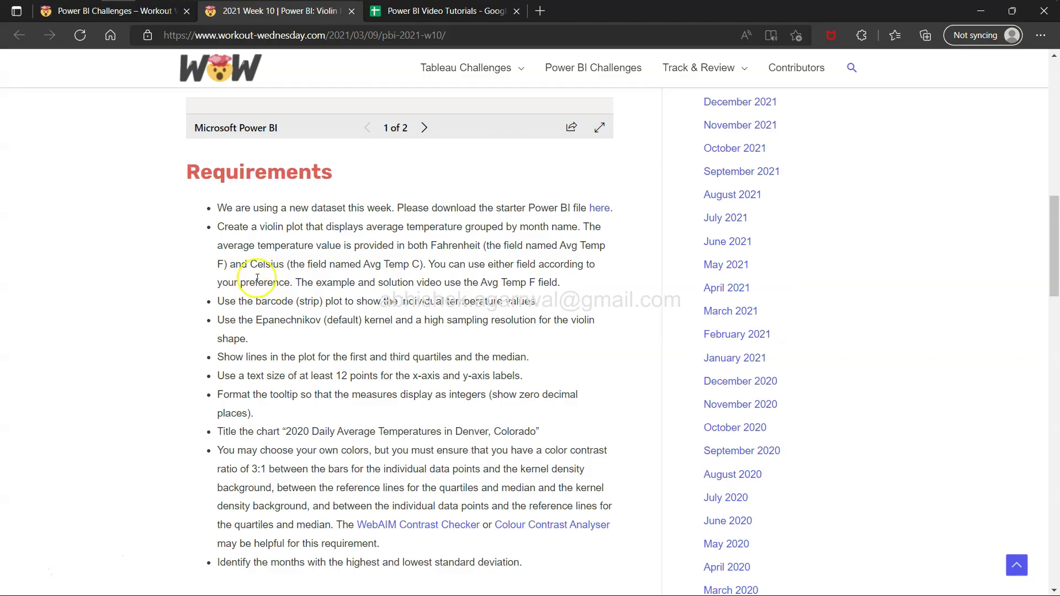
{"action": "left_click_drag", "start_coordinate": [227, 207], "coordinate": [391, 208]}
{"action": "left_click_drag", "start_coordinate": [217, 226], "coordinate": [504, 244]}
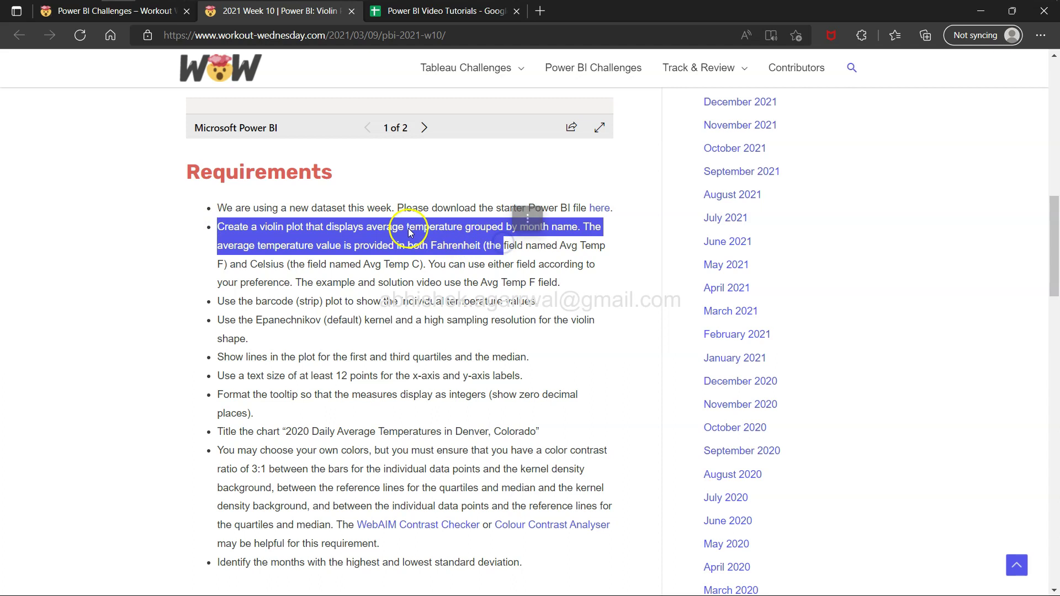
{"action": "left_click_drag", "start_coordinate": [374, 227], "coordinate": [575, 232]}
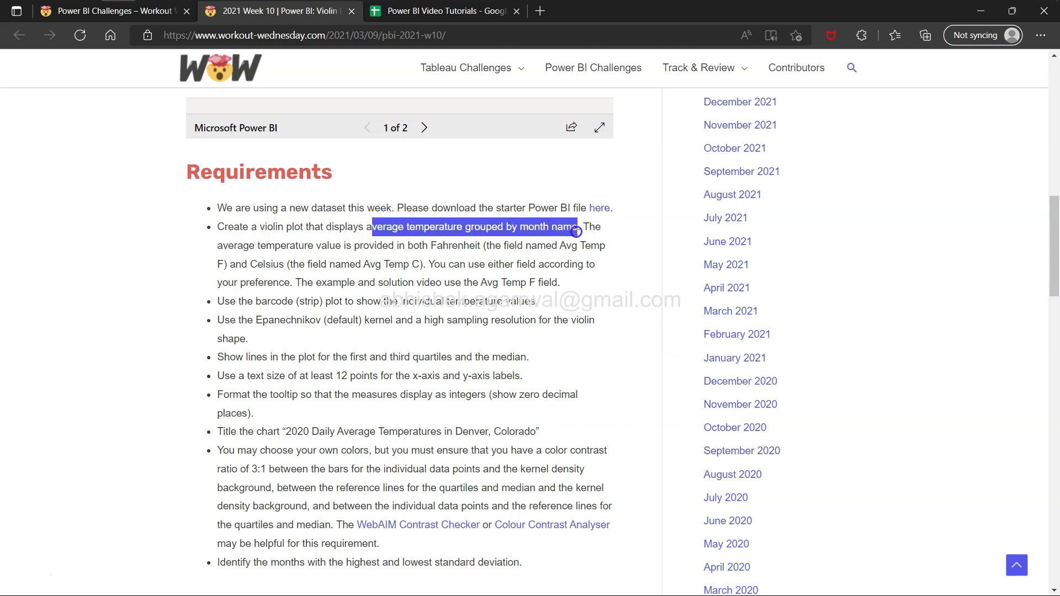
{"action": "left_click_drag", "start_coordinate": [257, 245], "coordinate": [597, 260]}
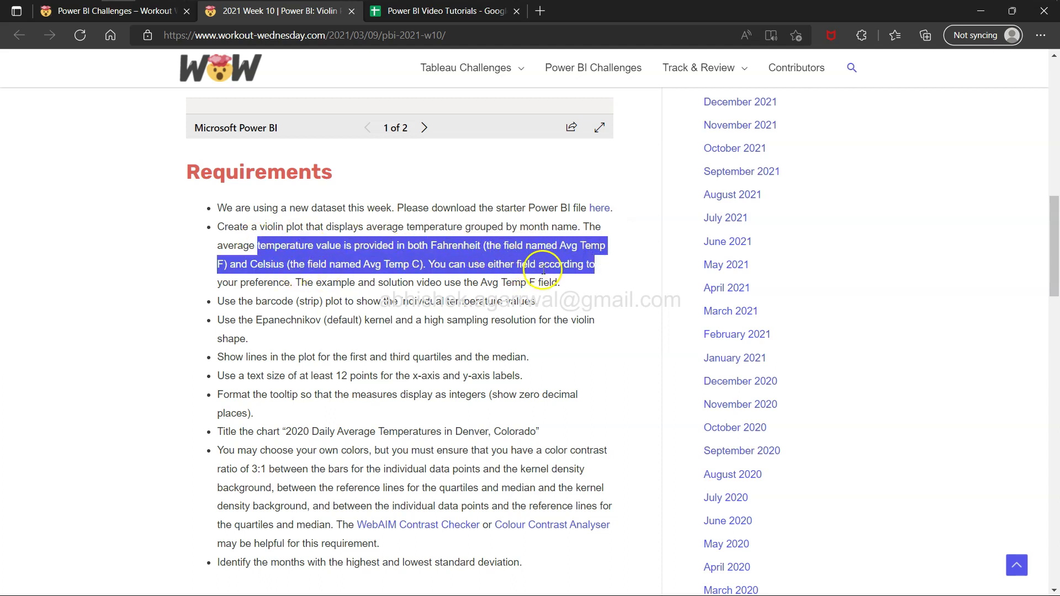
{"action": "left_click_drag", "start_coordinate": [341, 282], "coordinate": [535, 282]}
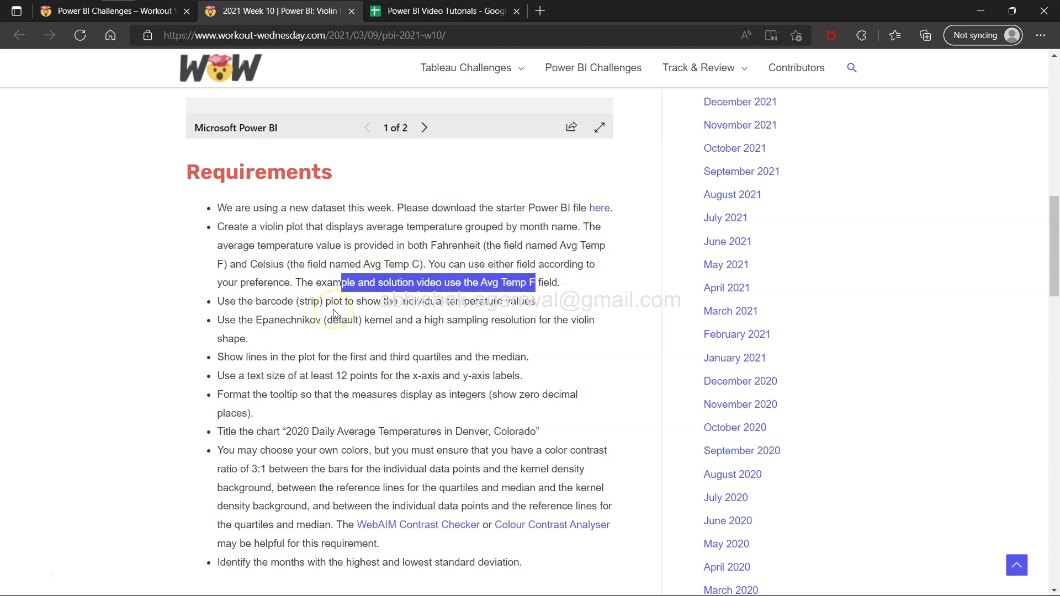
Switch to Power BI Desktop, search the Power BI visuals gallery for "vio" and open the Violin Plot listing.
{"action": "key", "text": "alt+Tab"}
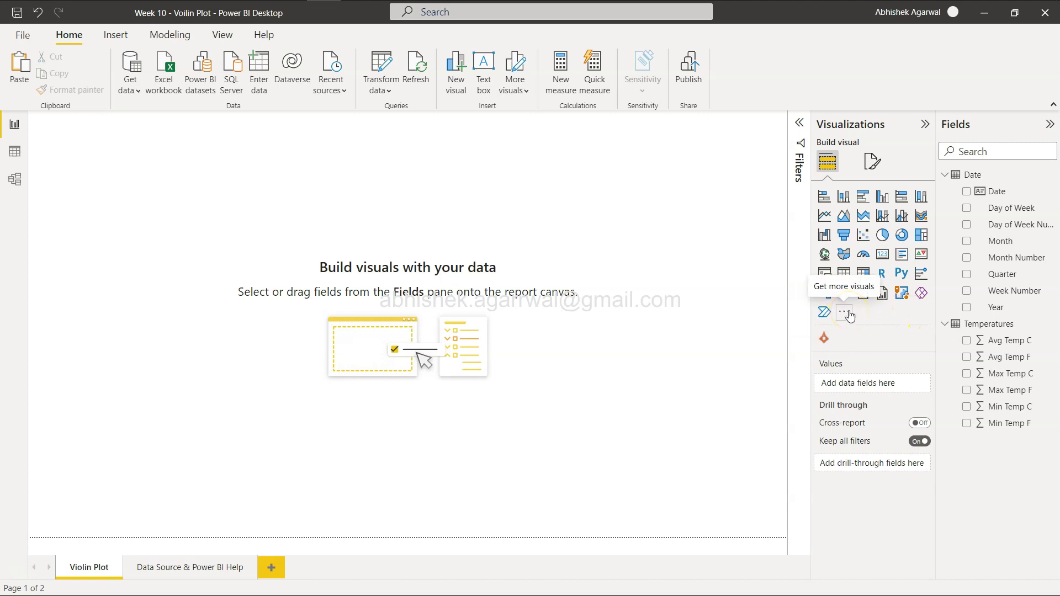
{"action": "left_click", "coordinate": [848, 313]}
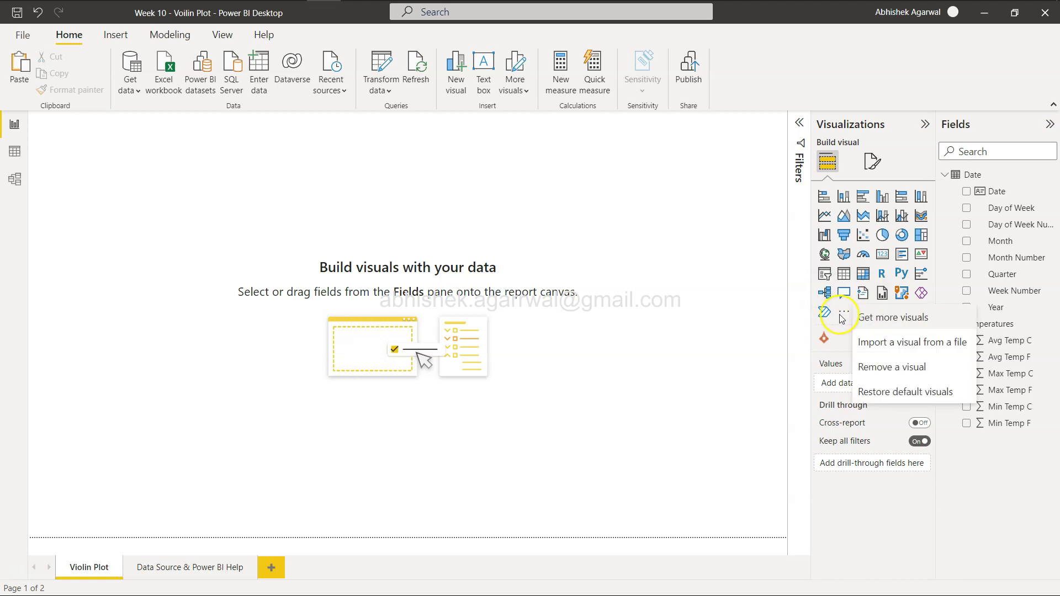
{"action": "left_click", "coordinate": [862, 317]}
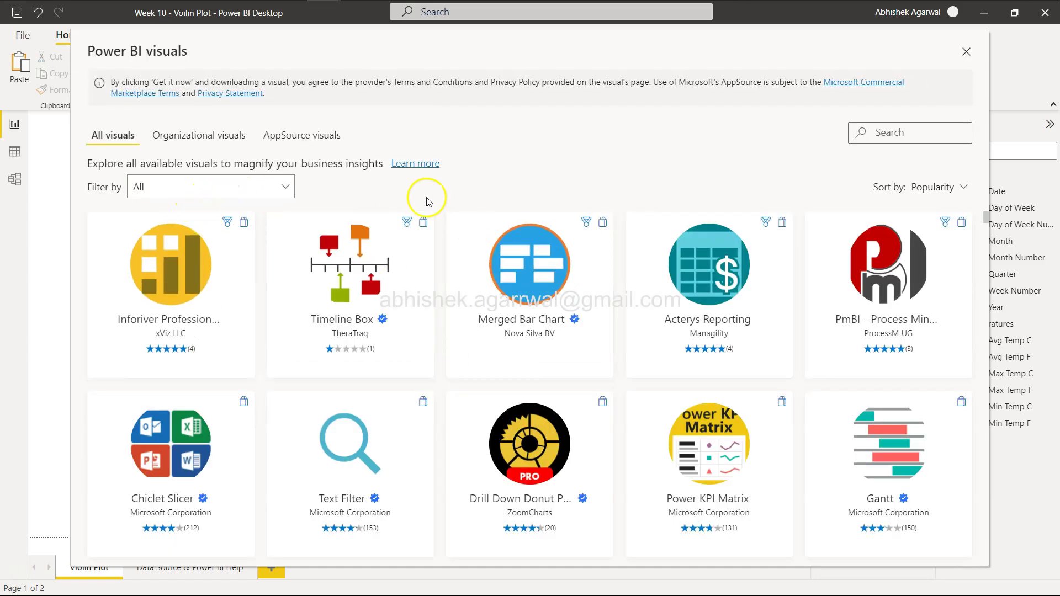
{"action": "left_click", "coordinate": [902, 135]}
{"action": "type", "text": "vio"}
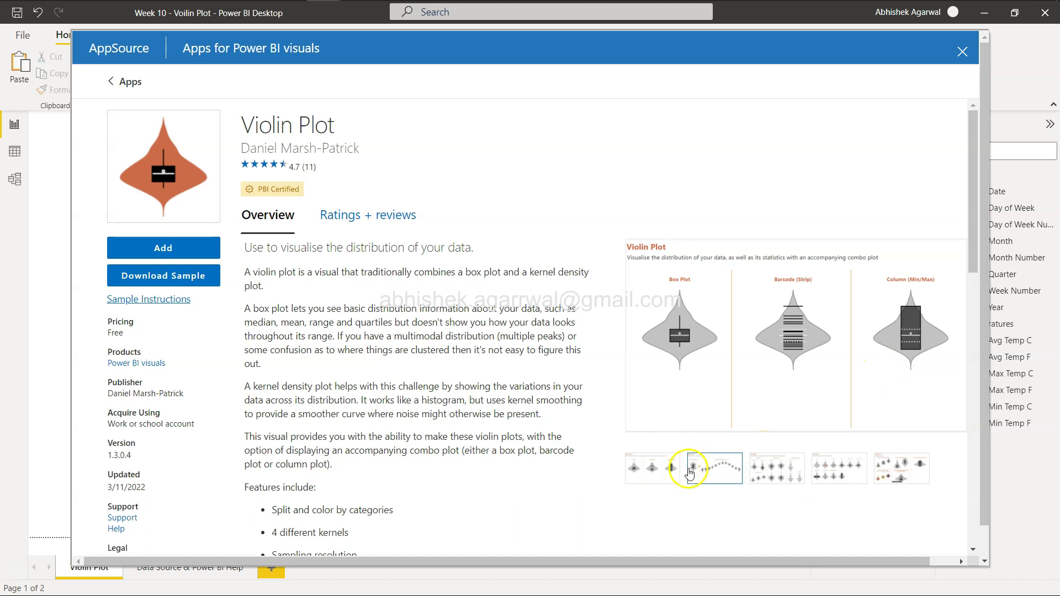
Examine the Violin Plot listing's preview images and feature description, and close the gallery without adding the visual.
{"action": "left_click", "coordinate": [722, 467]}
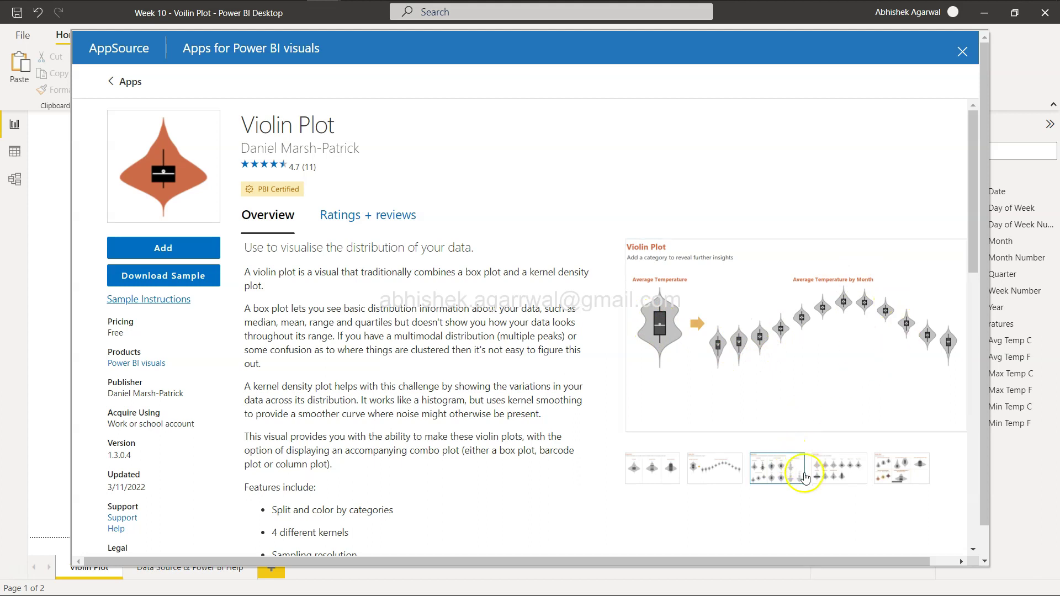
{"action": "left_click", "coordinate": [782, 482]}
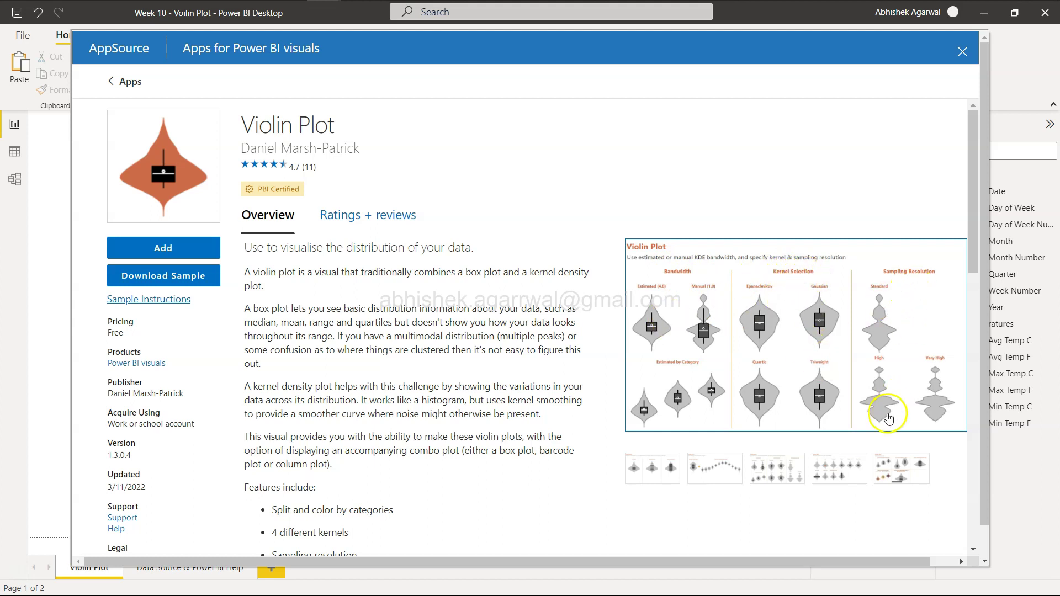
{"action": "left_click", "coordinate": [847, 476]}
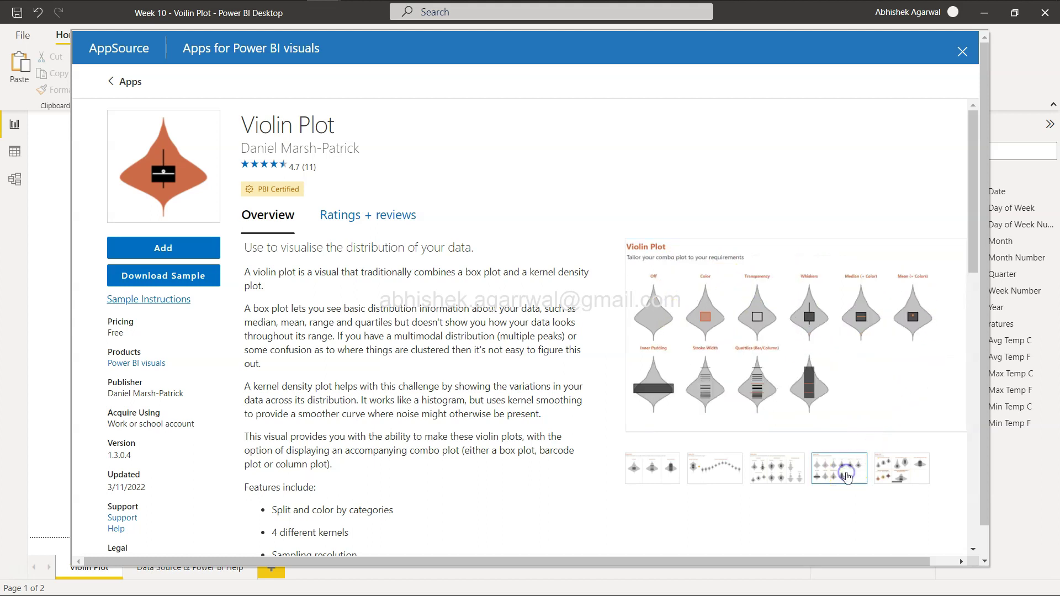
{"action": "left_click", "coordinate": [903, 473]}
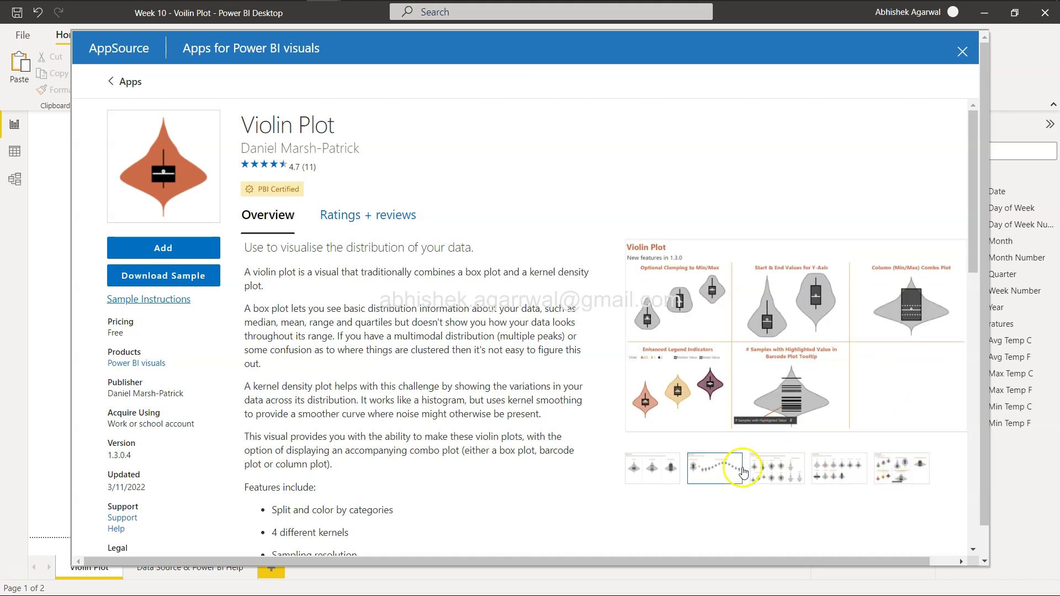
{"action": "scroll", "coordinate": [741, 471], "scroll_direction": "down", "scroll_amount": 3}
{"action": "scroll", "coordinate": [744, 471], "scroll_direction": "down", "scroll_amount": 4}
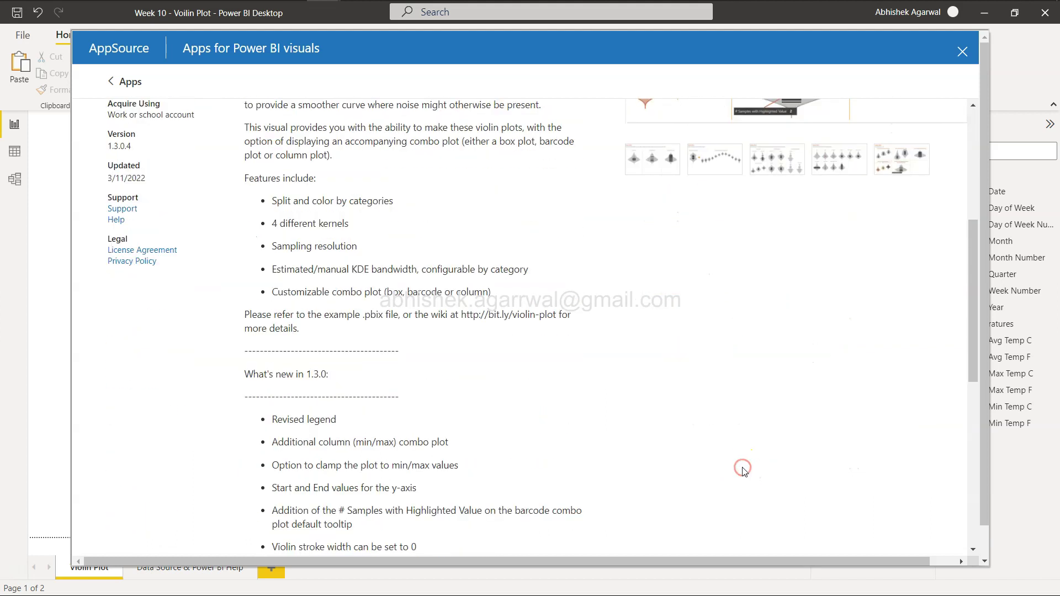
{"action": "scroll", "coordinate": [744, 471], "scroll_direction": "up", "scroll_amount": 7}
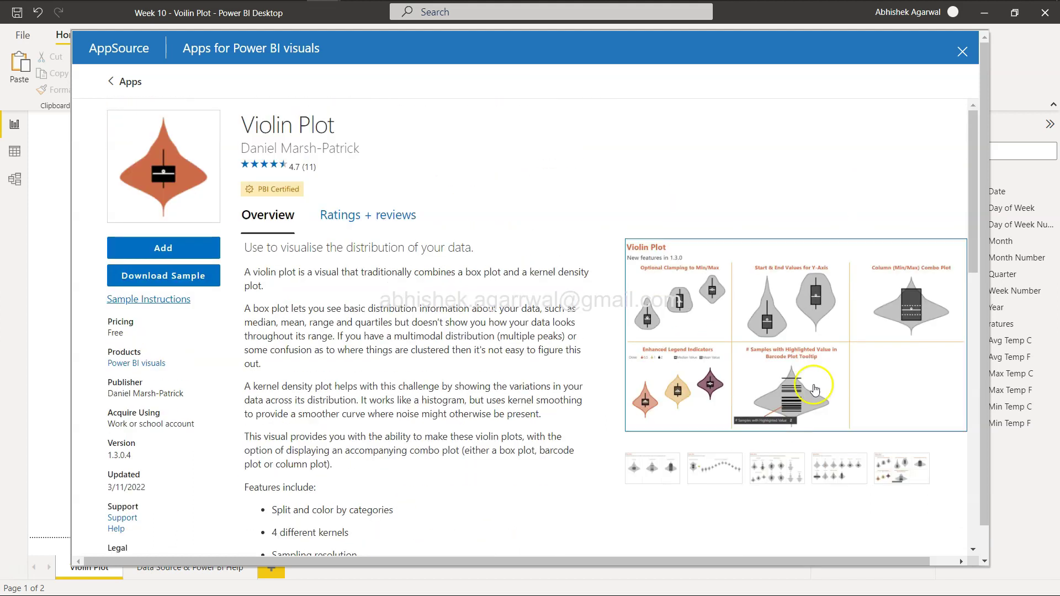
{"action": "left_click", "coordinate": [963, 54]}
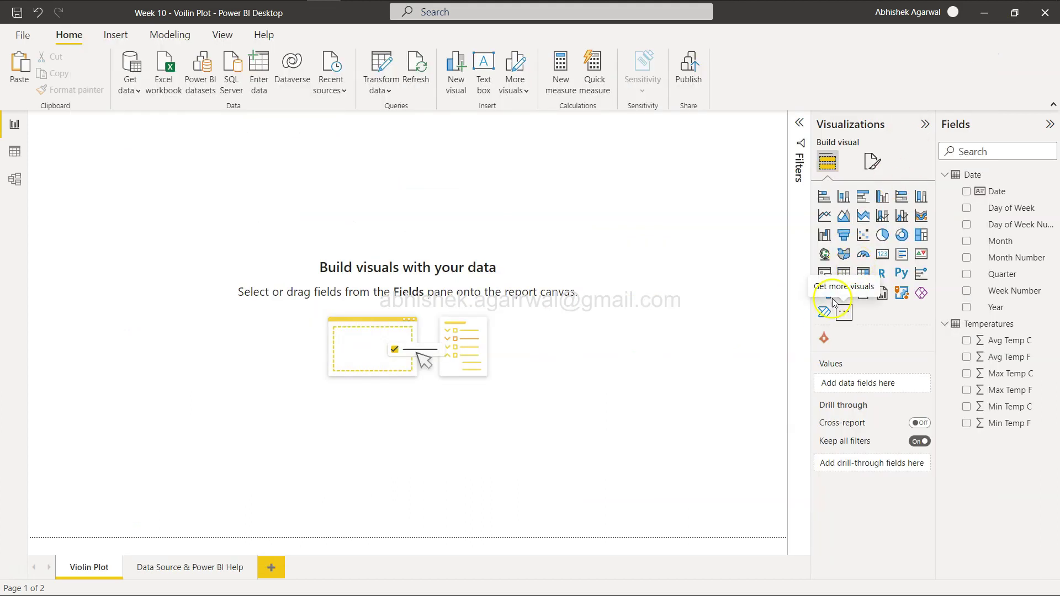
Add a Violin Plot visual to the Violin Plot page with Avg Temp C as measure data and Month as sampling.
{"action": "left_click", "coordinate": [824, 341]}
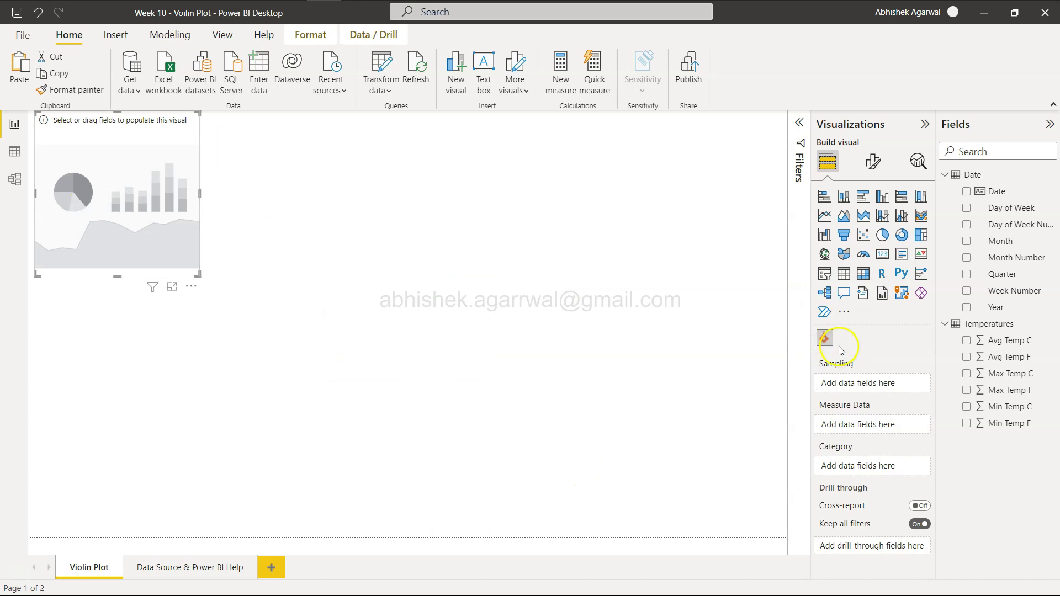
{"action": "left_click", "coordinate": [967, 343]}
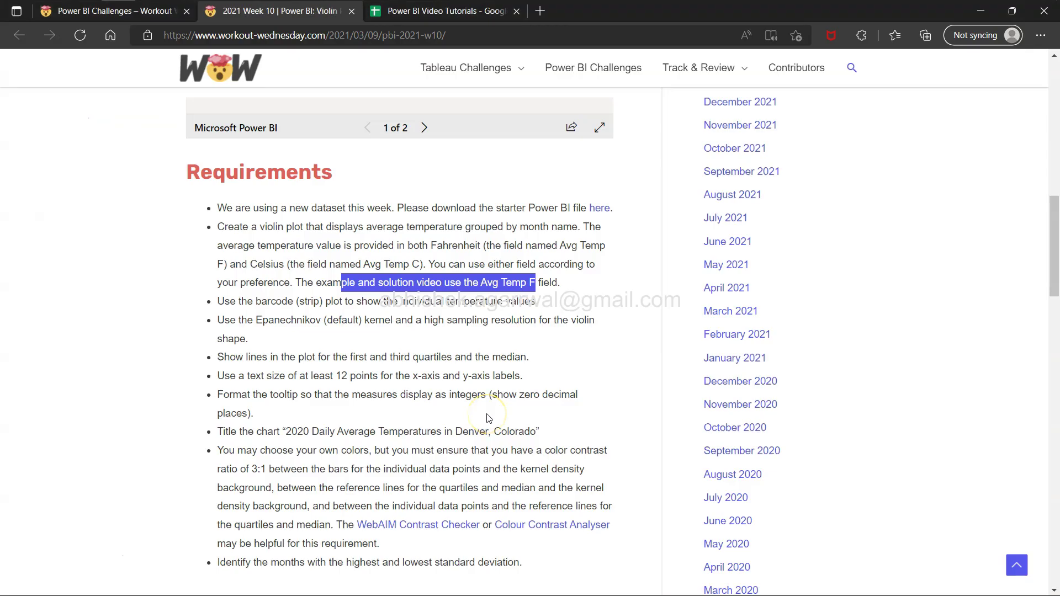
{"action": "scroll", "coordinate": [280, 343], "scroll_direction": "up", "scroll_amount": 5}
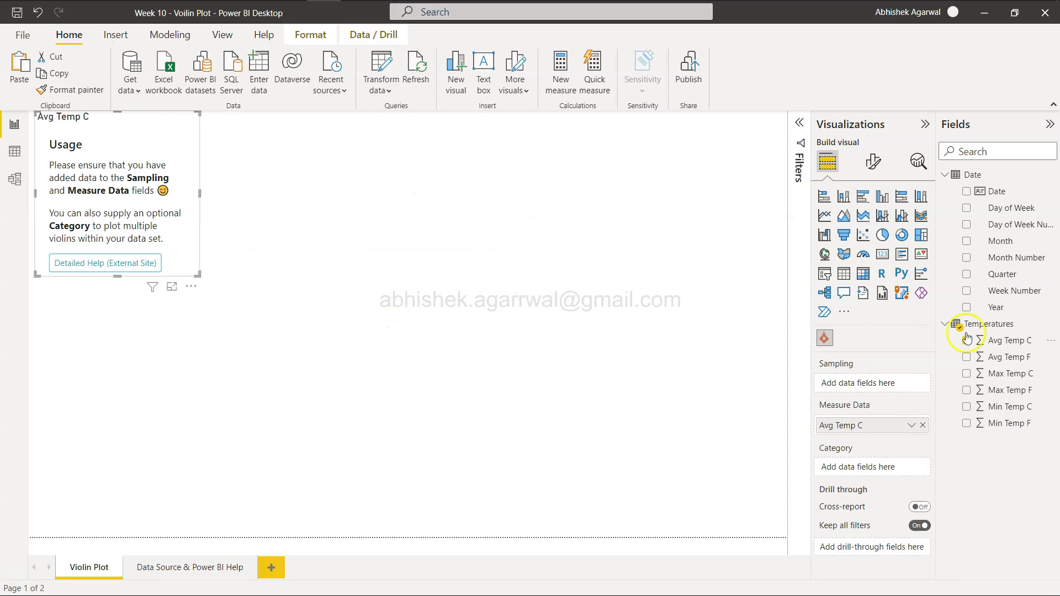
{"action": "left_click_drag", "start_coordinate": [1028, 244], "coordinate": [892, 387]}
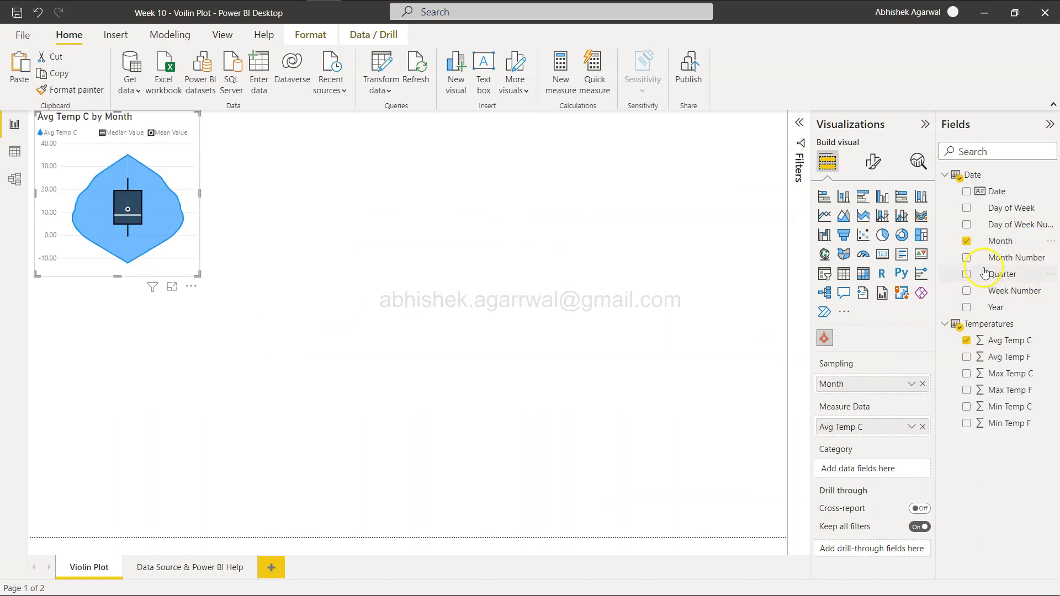
Add Month as the violin plot's category and enlarge the visual to fill most of the report page.
{"action": "left_click_drag", "start_coordinate": [1001, 241], "coordinate": [891, 468]}
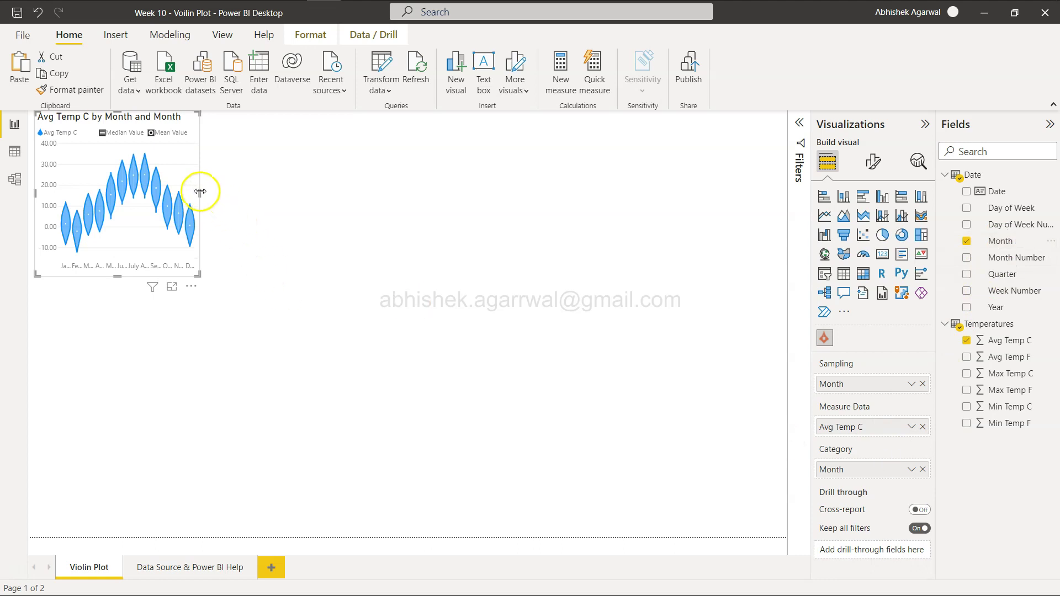
{"action": "left_click_drag", "start_coordinate": [205, 191], "coordinate": [707, 272]}
{"action": "left_click_drag", "start_coordinate": [368, 277], "coordinate": [393, 502]}
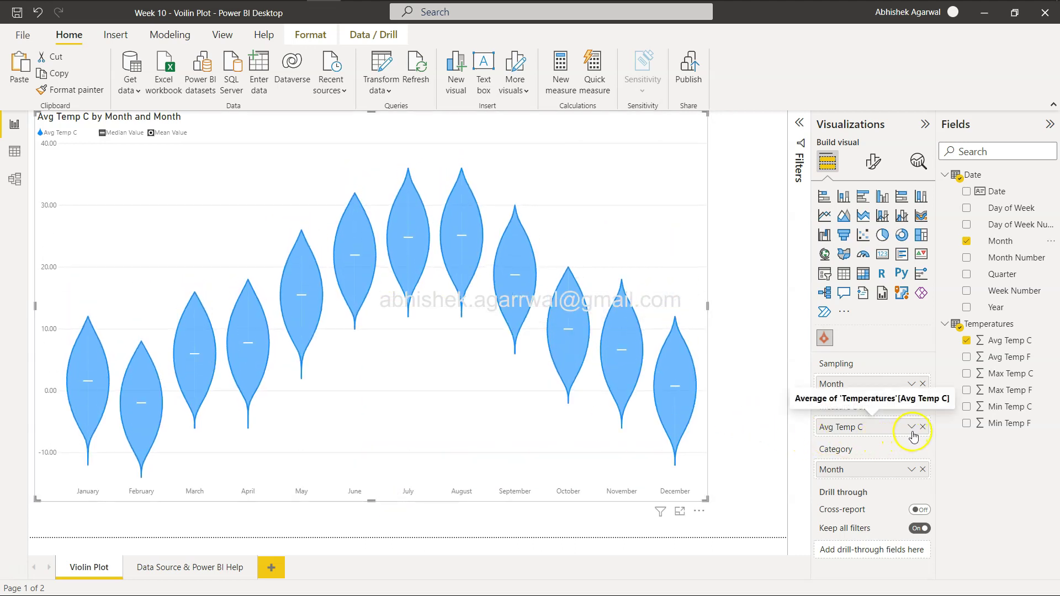
Compare the violin plot in Power BI Desktop with the example chart on the challenge page in the browser.
{"action": "mouse_move", "coordinate": [860, 414]}
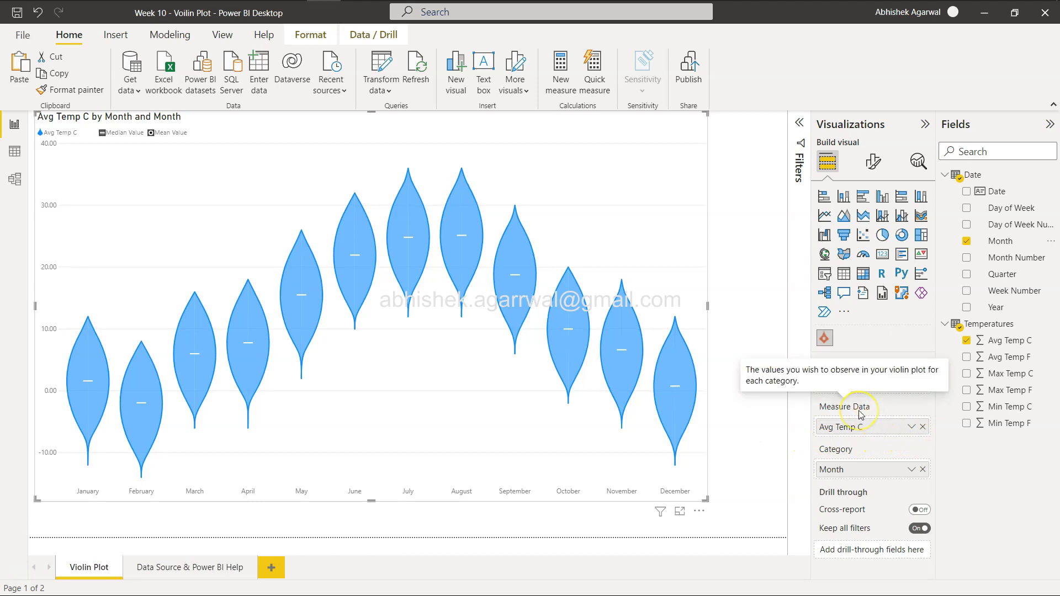
{"action": "key", "text": "alt+Tab"}
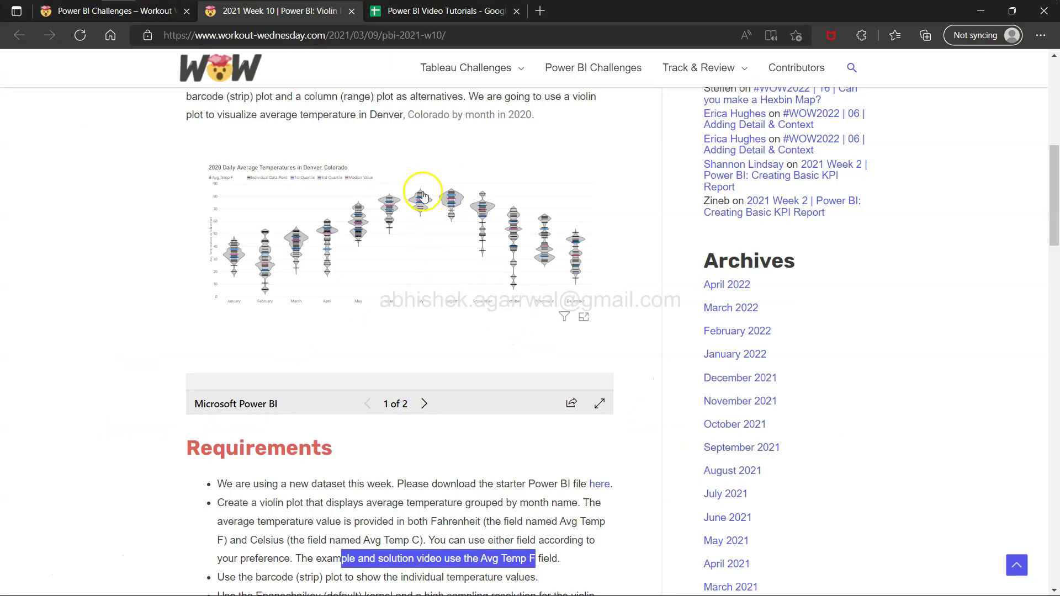
{"action": "mouse_move", "coordinate": [264, 238]}
{"action": "key", "text": "alt+Tab"}
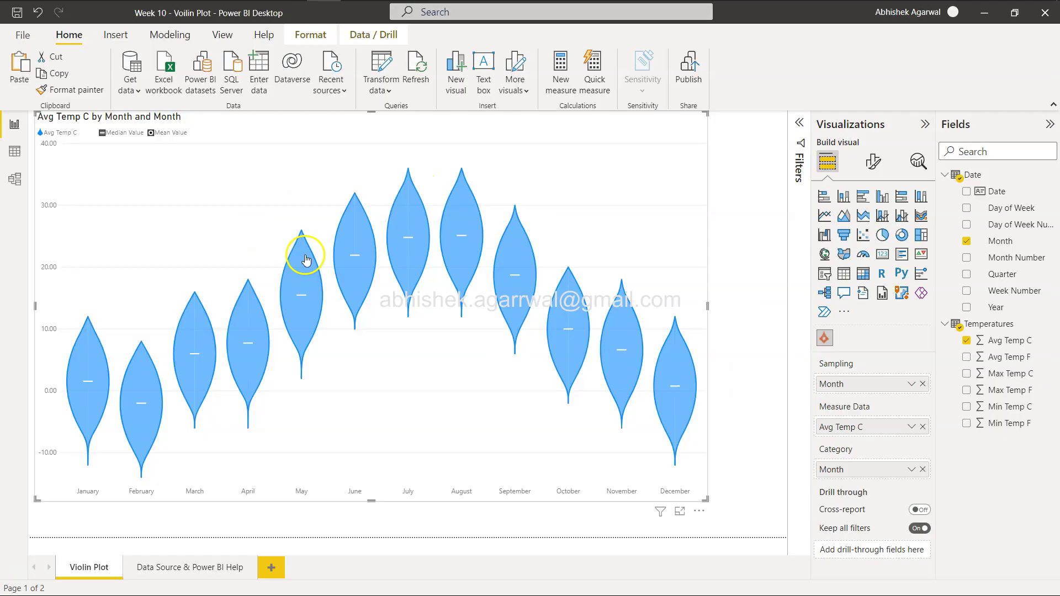
{"action": "key", "text": "alt+Tab"}
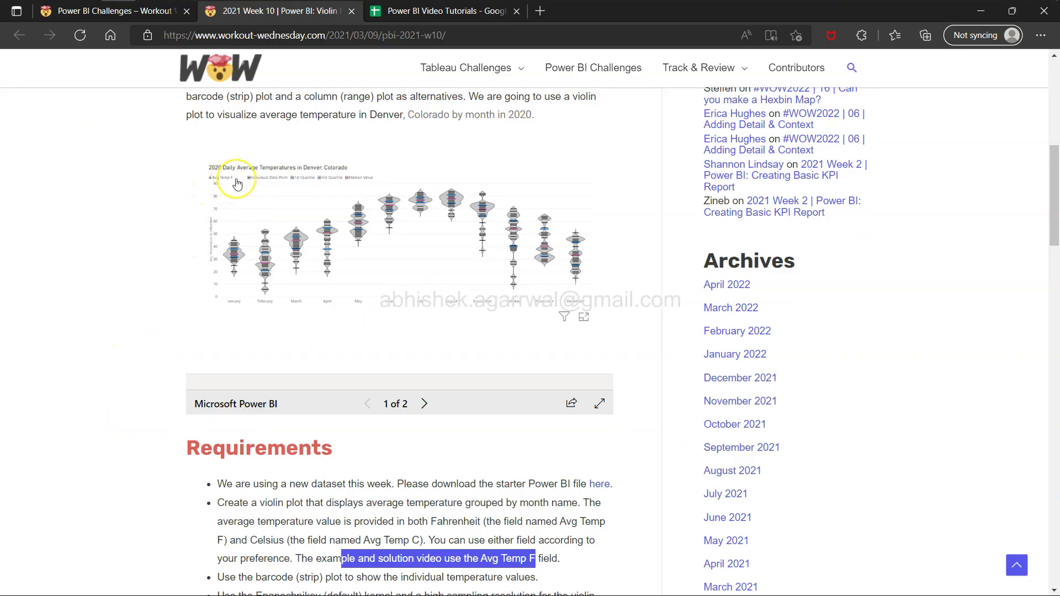
{"action": "key", "text": "alt+Tab"}
{"action": "key", "text": "alt+Tab"}
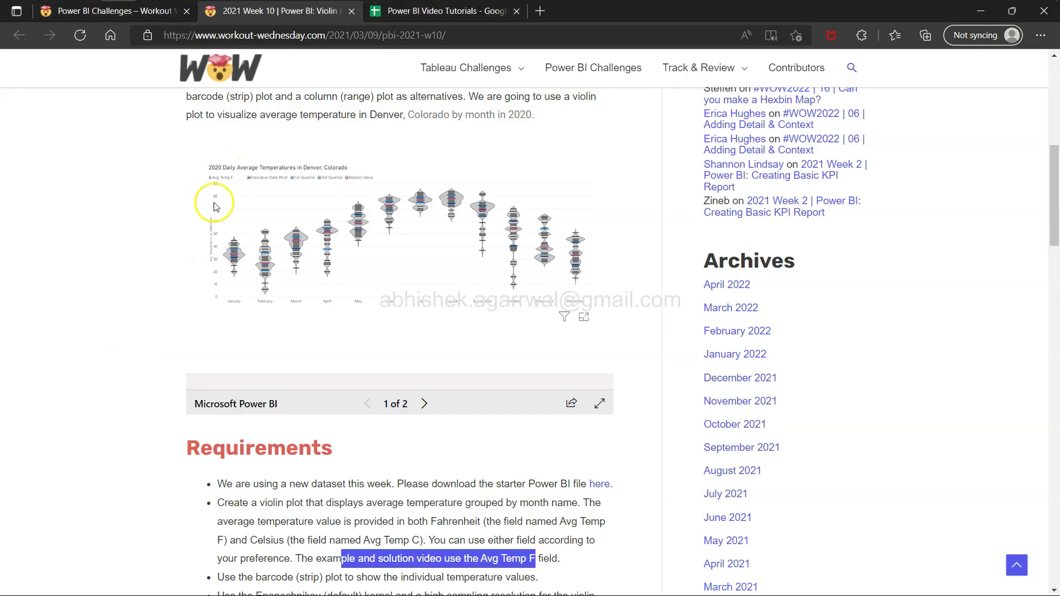
{"action": "key", "text": "alt+Tab"}
{"action": "mouse_move", "coordinate": [357, 265]}
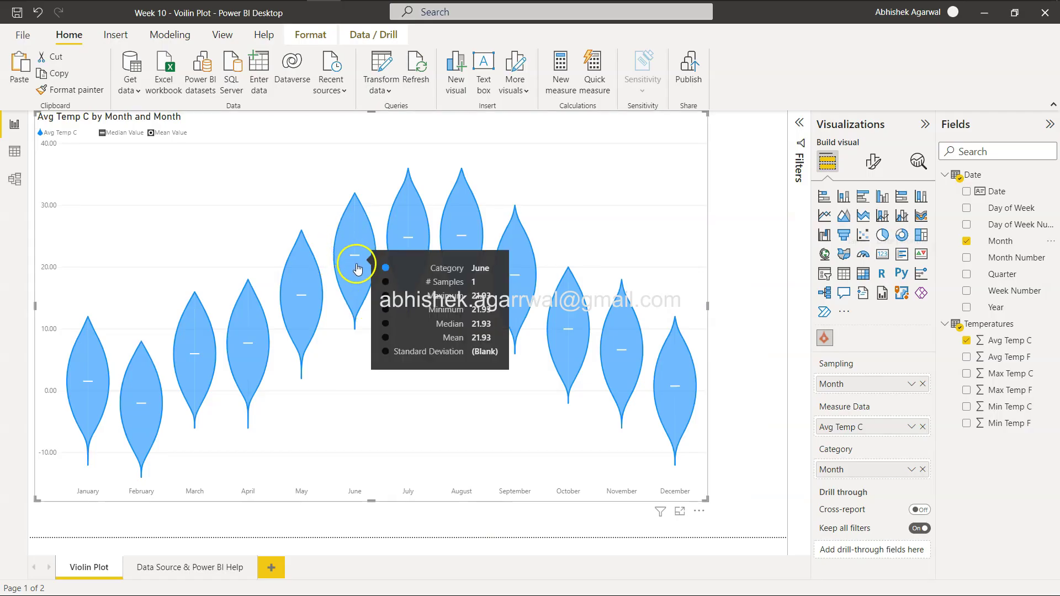
Switch to the challenge page in the browser, examine the example chart closely and read the barcode (strip) plot requirement.
{"action": "key", "text": "alt+Tab"}
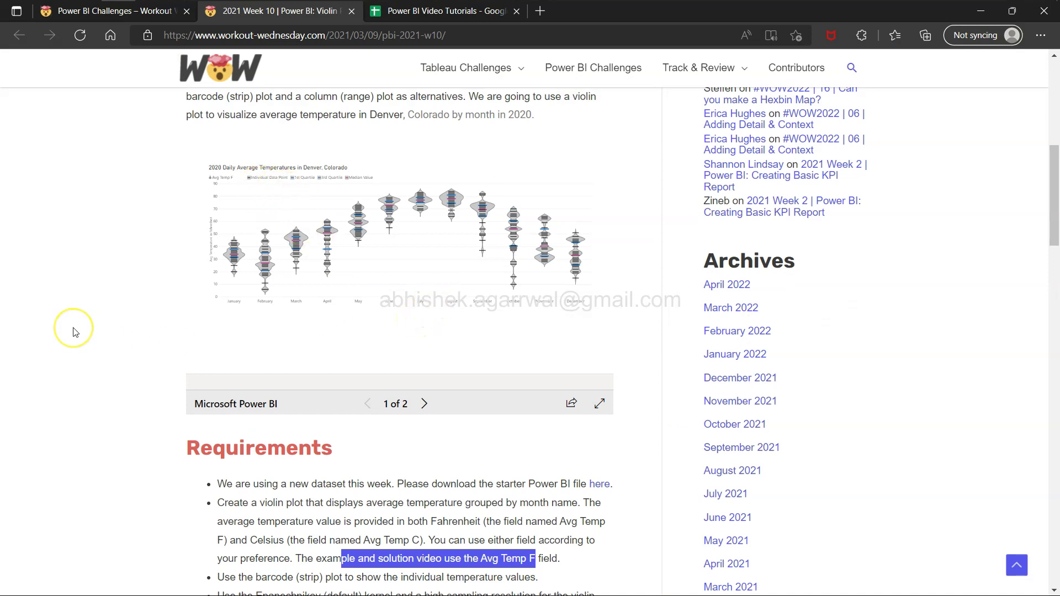
{"action": "scroll", "coordinate": [76, 331], "scroll_direction": "up", "scroll_amount": 3}
{"action": "scroll", "coordinate": [75, 332], "scroll_direction": "up", "scroll_amount": 2}
{"action": "scroll", "coordinate": [336, 383], "scroll_direction": "up", "scroll_amount": 1}
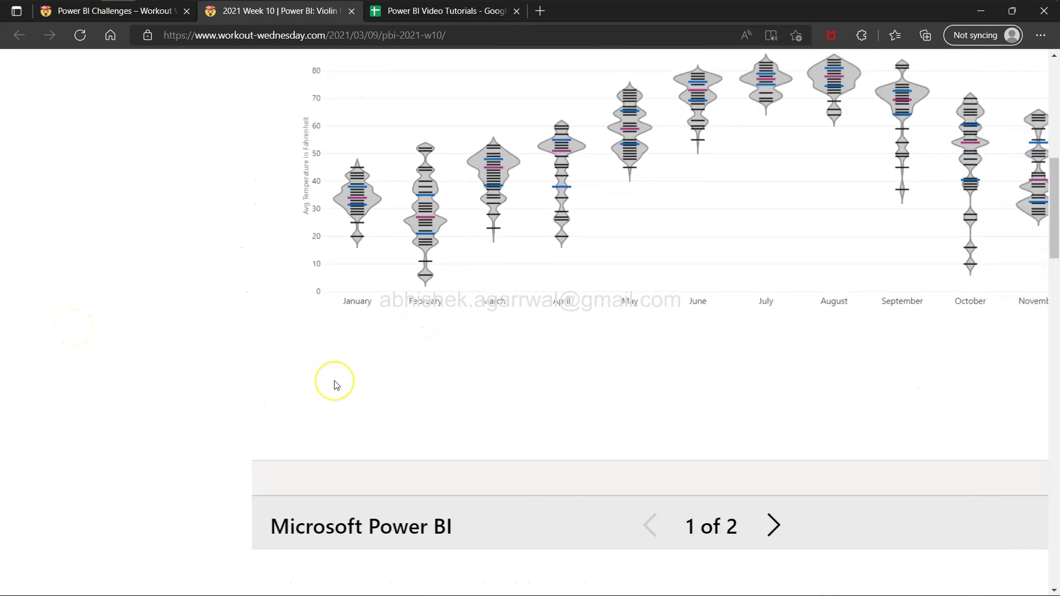
{"action": "scroll", "coordinate": [335, 383], "scroll_direction": "up", "scroll_amount": 2}
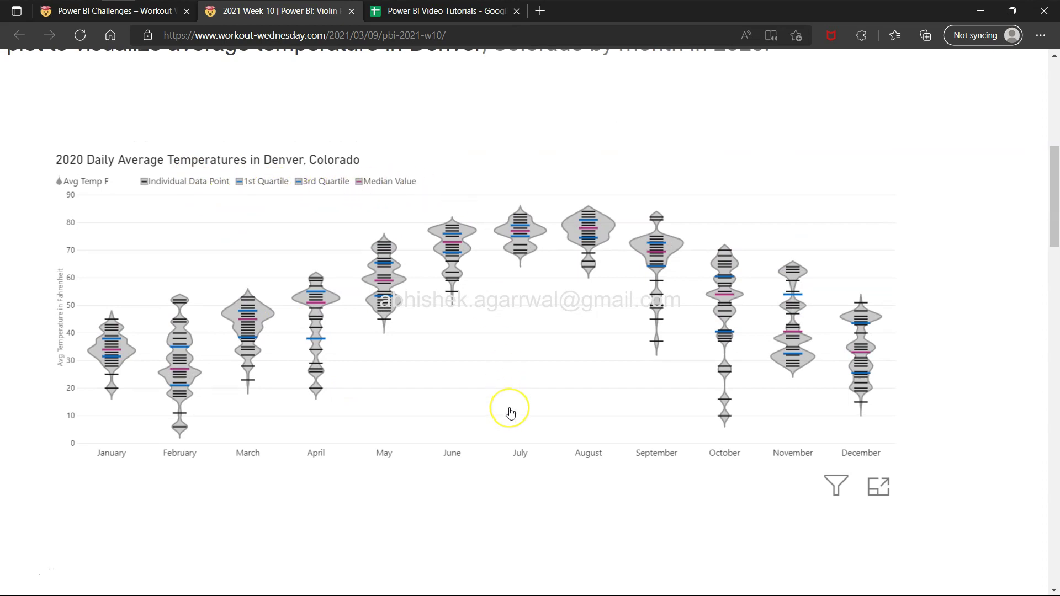
{"action": "scroll", "coordinate": [508, 410], "scroll_direction": "down", "scroll_amount": 10}
{"action": "scroll", "coordinate": [511, 413], "scroll_direction": "down", "scroll_amount": 3}
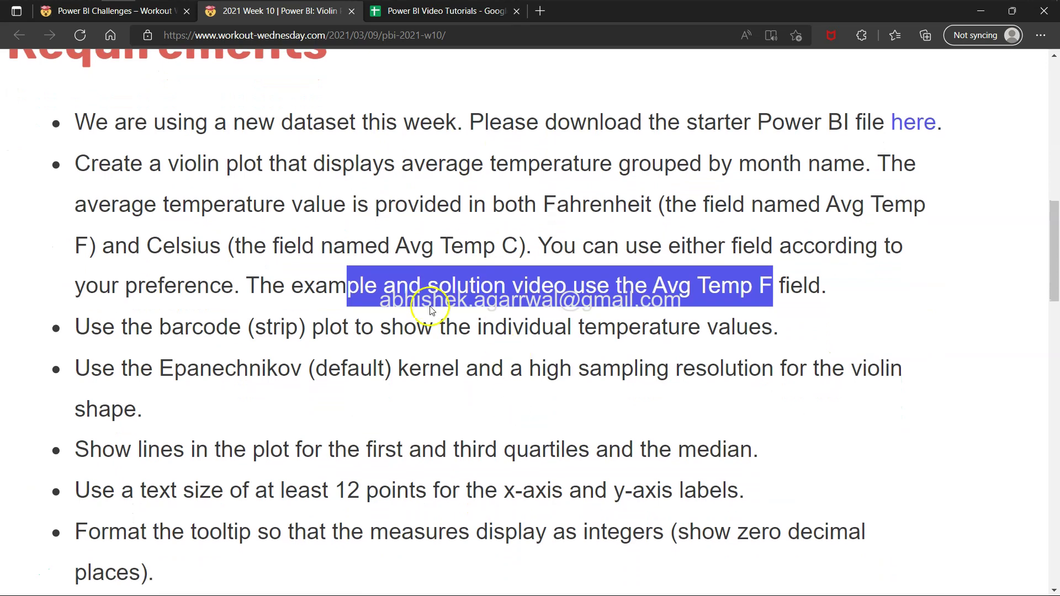
{"action": "left_click", "coordinate": [369, 294]}
{"action": "left_click_drag", "start_coordinate": [103, 328], "coordinate": [687, 331]}
Switch to Power BI Desktop and examine the violin plot's Violin Options and Category Sorting format settings.
{"action": "key", "text": "alt+Tab"}
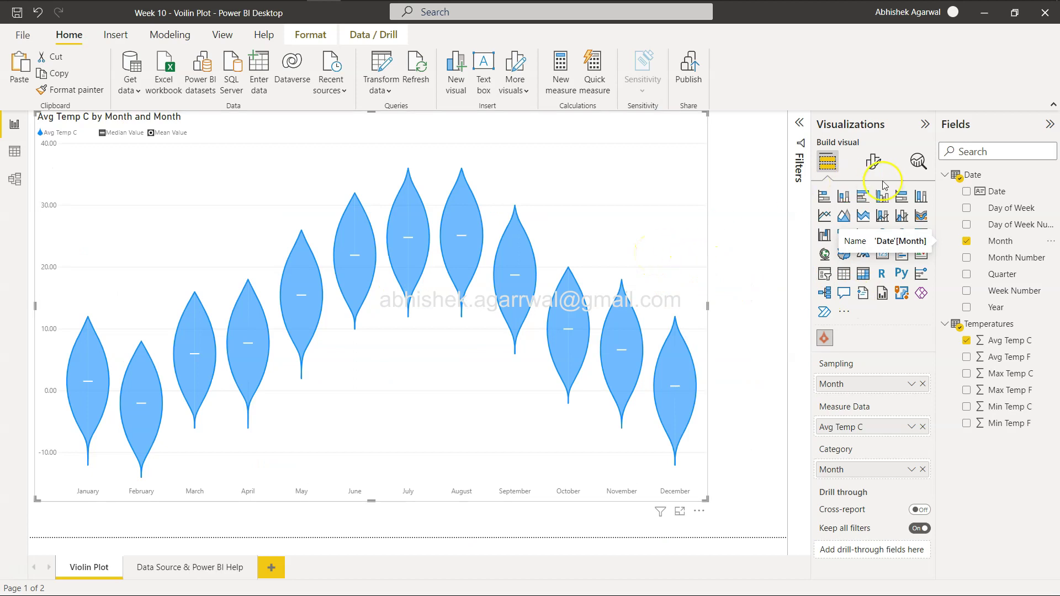
{"action": "left_click", "coordinate": [873, 162]}
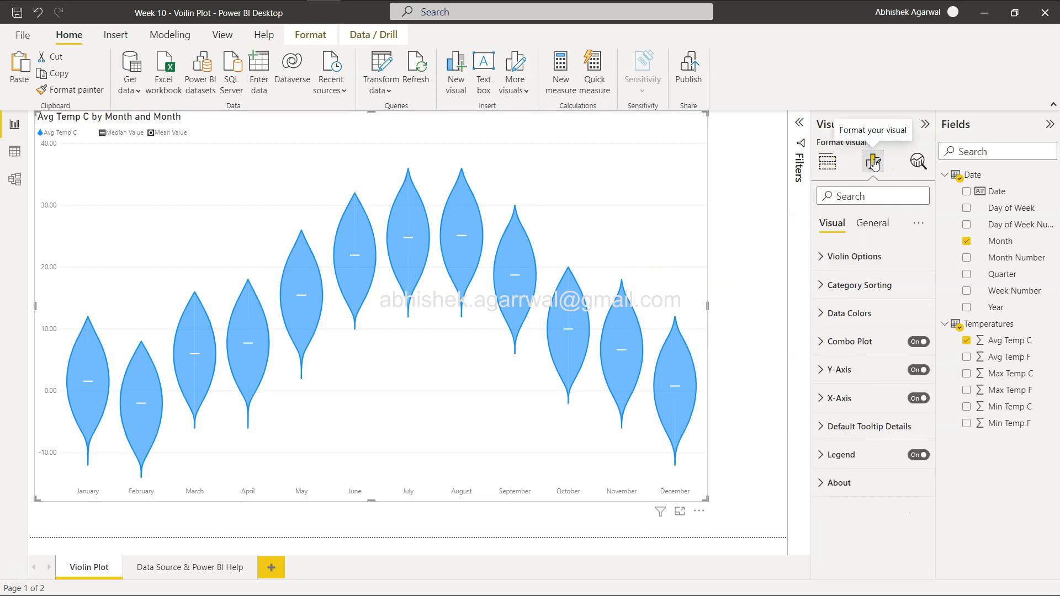
{"action": "left_click", "coordinate": [821, 257]}
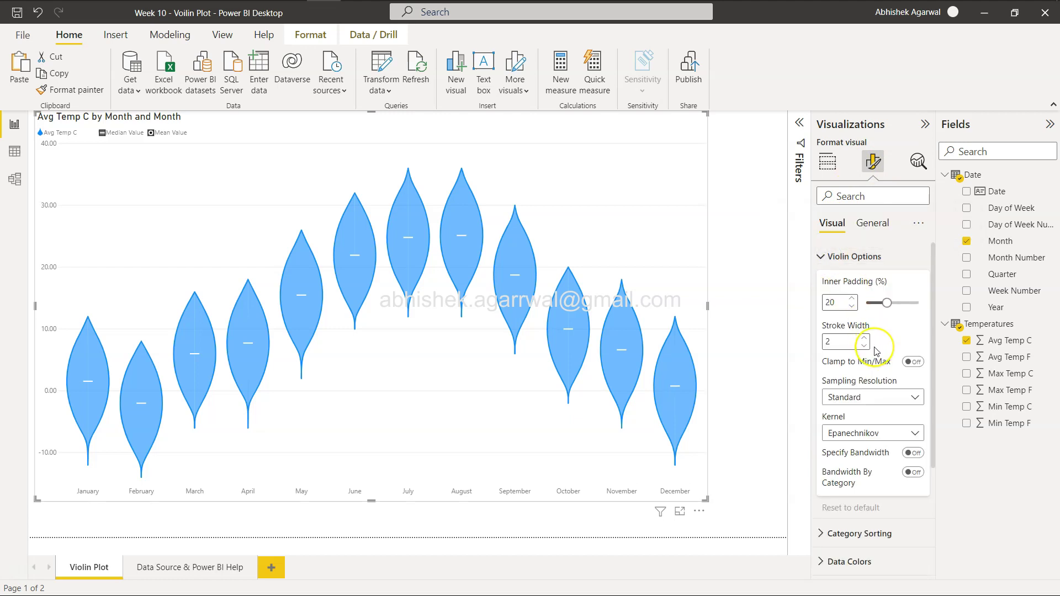
{"action": "scroll", "coordinate": [875, 351], "scroll_direction": "down", "scroll_amount": 1}
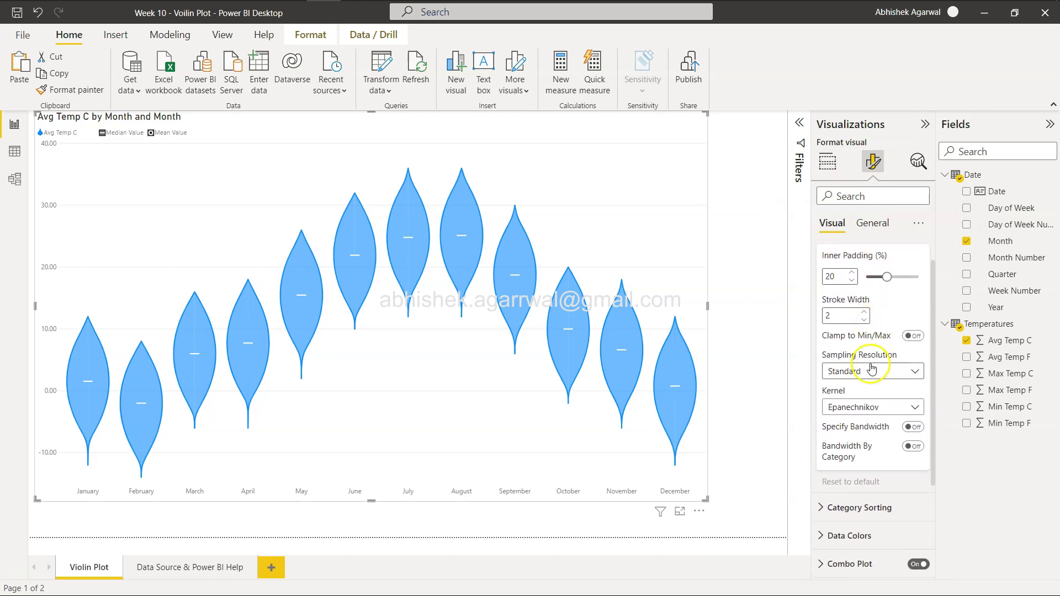
{"action": "scroll", "coordinate": [865, 373], "scroll_direction": "up", "scroll_amount": 1}
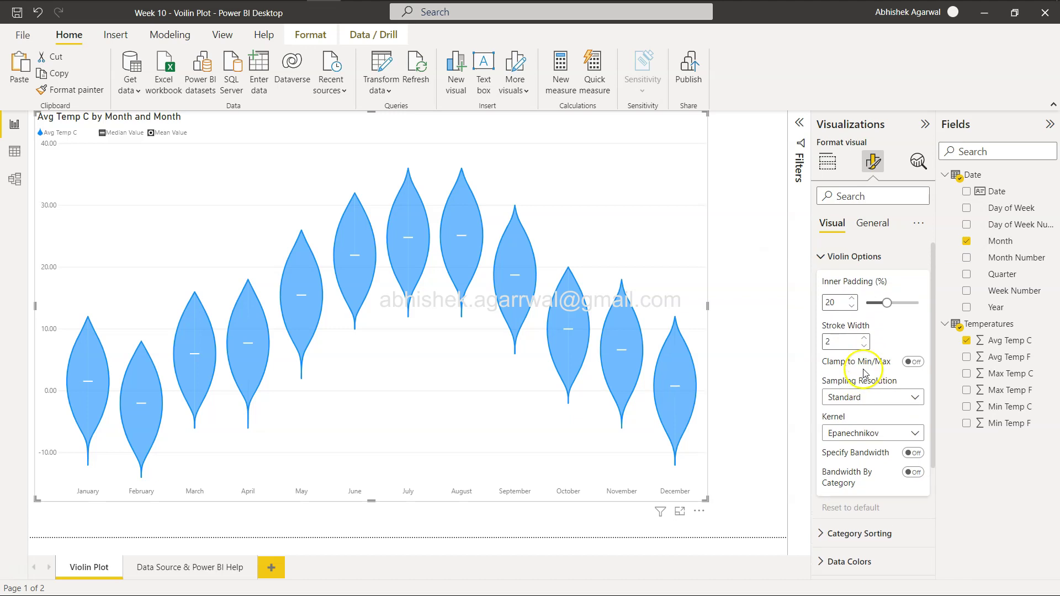
{"action": "scroll", "coordinate": [856, 431], "scroll_direction": "down", "scroll_amount": 3}
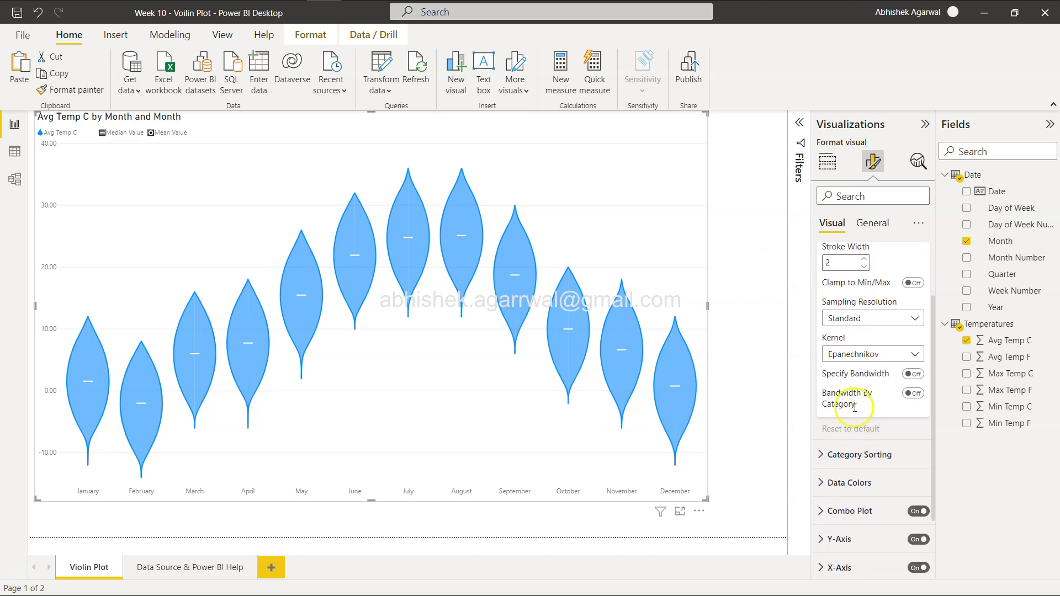
{"action": "left_click", "coordinate": [827, 455]}
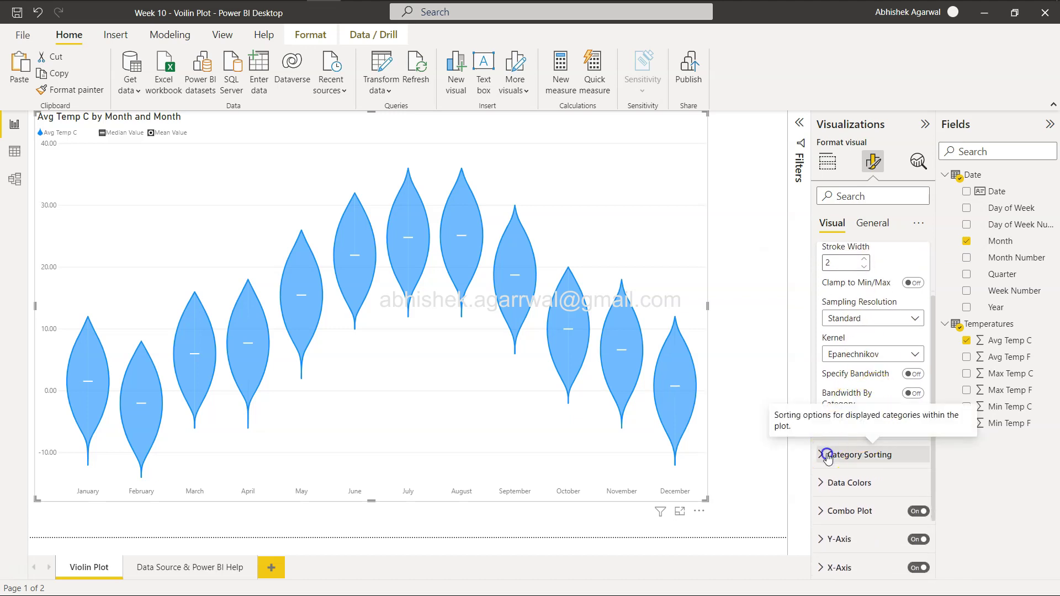
{"action": "scroll", "coordinate": [827, 457], "scroll_direction": "down", "scroll_amount": 7}
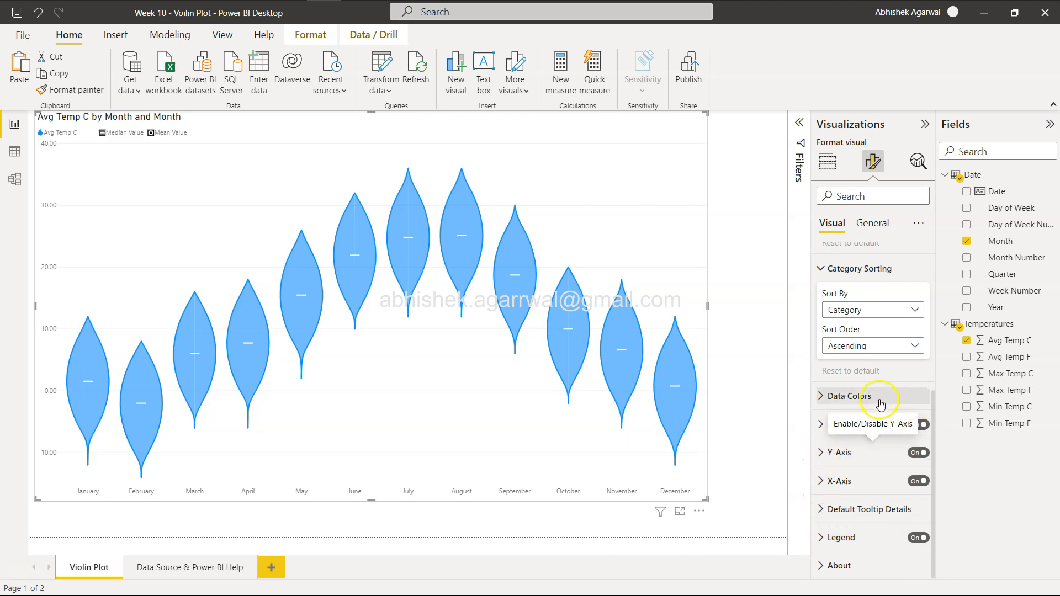
Set the violin plot's Combo Plot type to Barcode (Strip).
{"action": "left_click", "coordinate": [821, 425]}
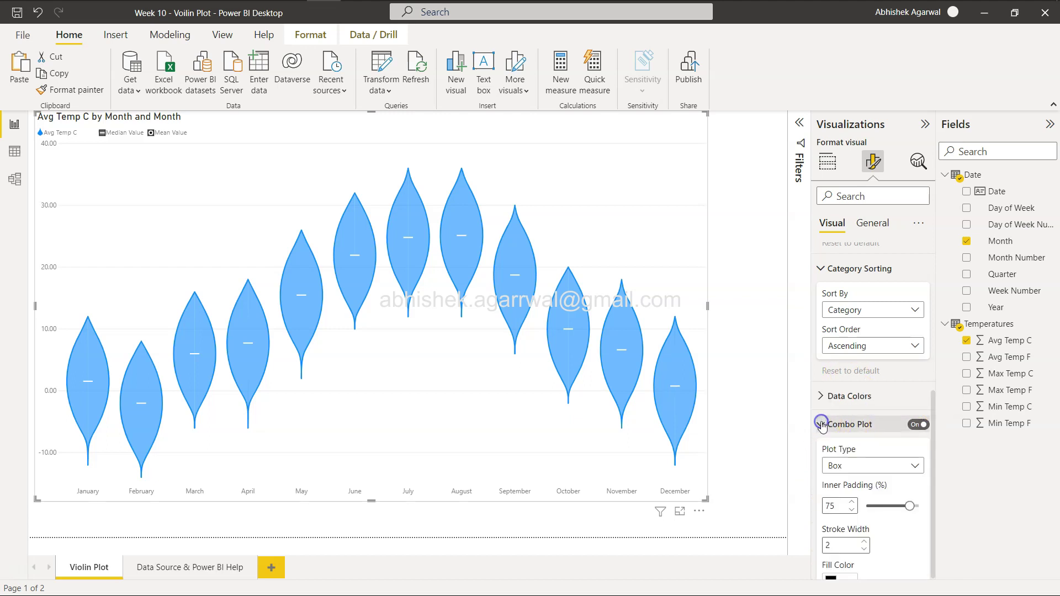
{"action": "scroll", "coordinate": [834, 425], "scroll_direction": "down", "scroll_amount": 1}
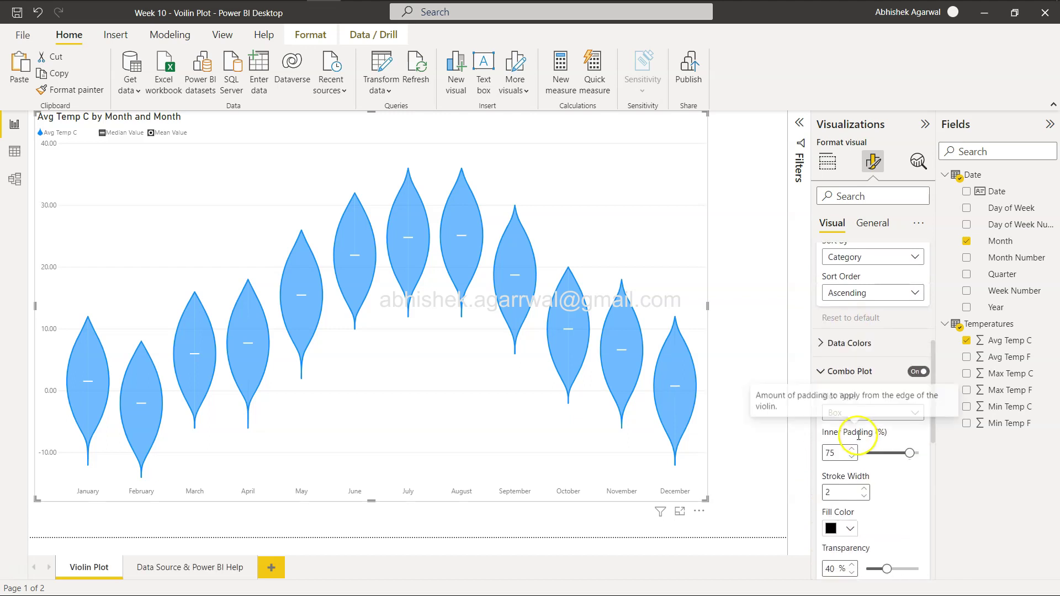
{"action": "left_click", "coordinate": [878, 421]}
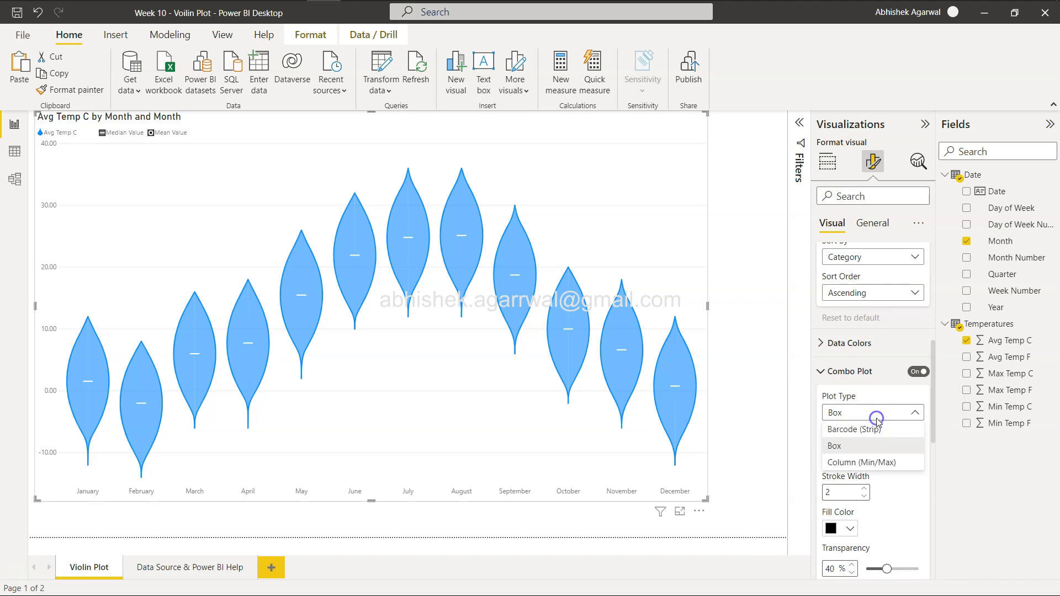
{"action": "left_click", "coordinate": [879, 431]}
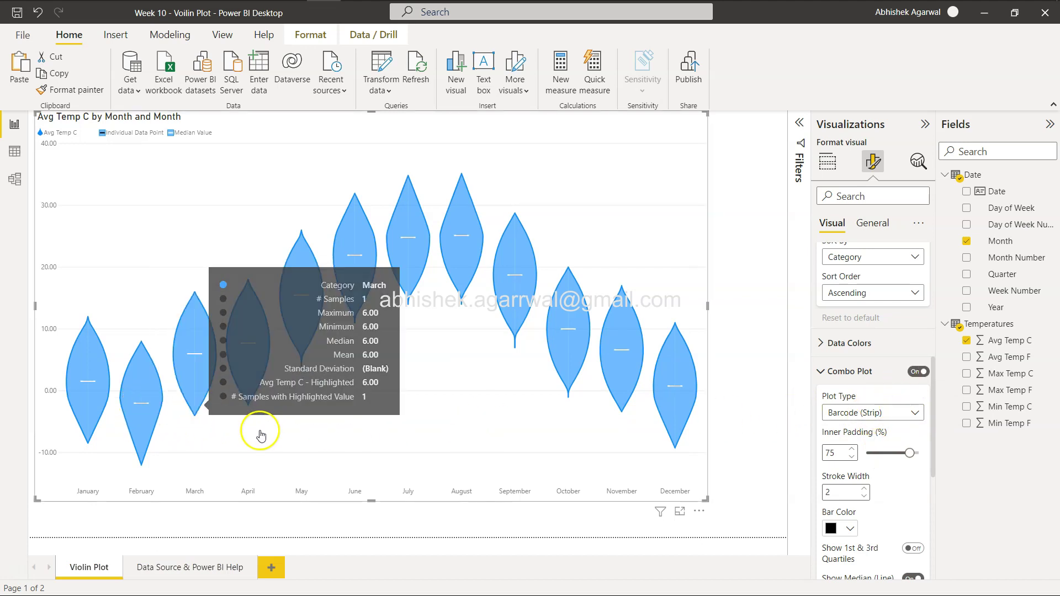
Check the violin plot's field assignments and reread the requirements on the challenge page in the browser.
{"action": "left_click", "coordinate": [869, 227]}
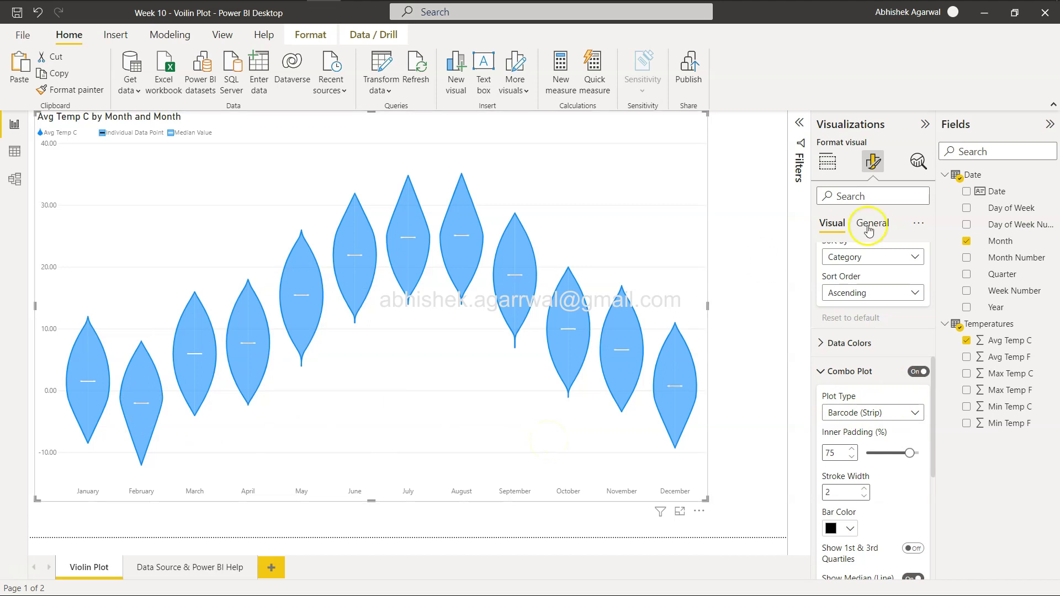
{"action": "left_click", "coordinate": [827, 161]}
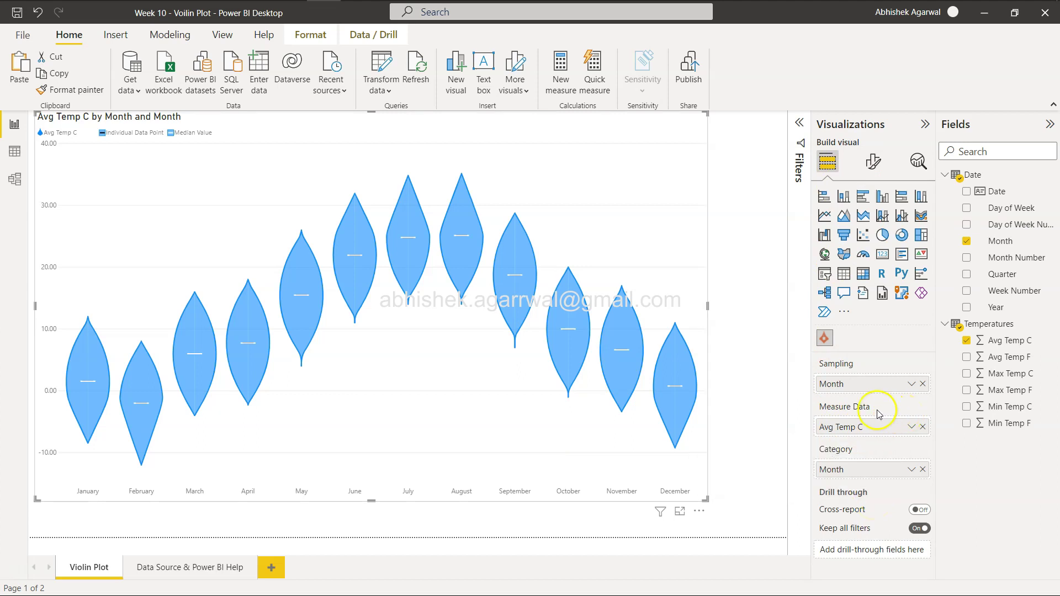
{"action": "key", "text": "alt+Tab"}
{"action": "scroll", "coordinate": [638, 364], "scroll_direction": "up", "scroll_amount": 10}
{"action": "scroll", "coordinate": [638, 362], "scroll_direction": "down", "scroll_amount": 10}
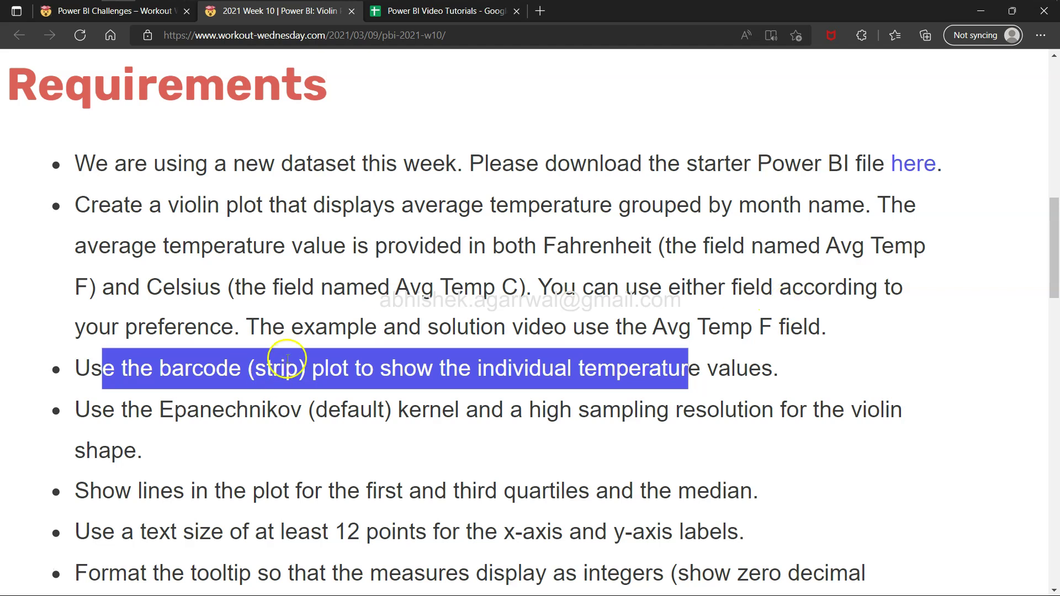
{"action": "scroll", "coordinate": [489, 348], "scroll_direction": "down", "scroll_amount": 3}
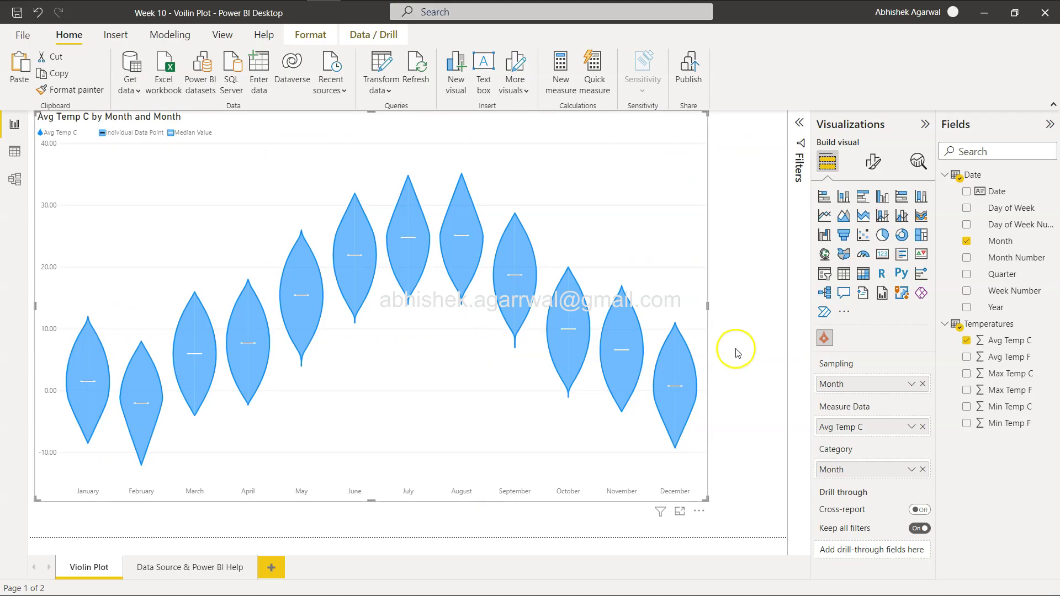
In Power BI Desktop, remove Month from the violin plot's sampling data and add it back.
{"action": "left_click", "coordinate": [922, 384]}
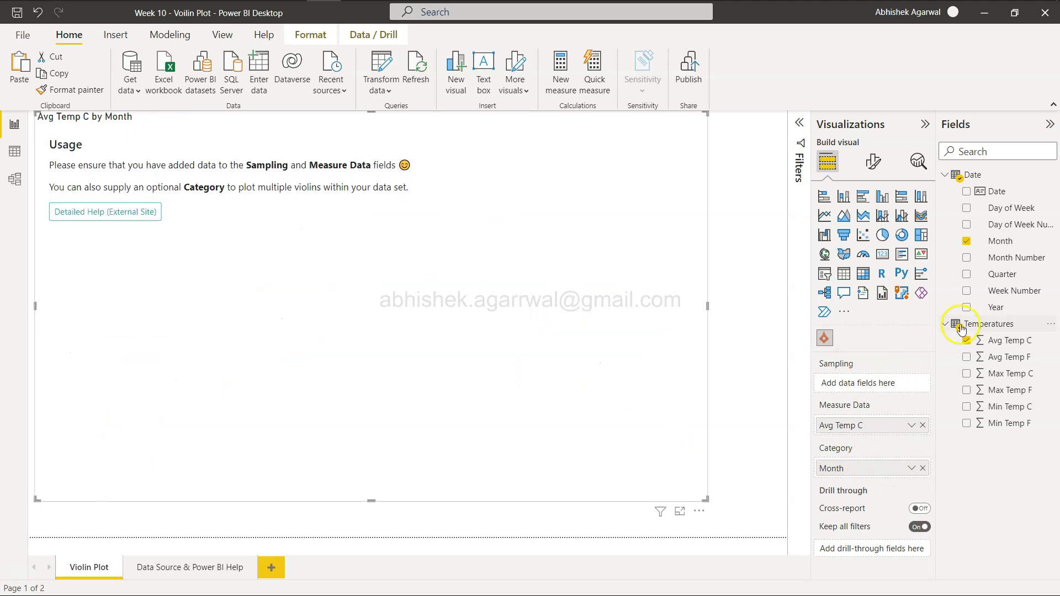
{"action": "left_click", "coordinate": [1011, 241]}
{"action": "left_click_drag", "start_coordinate": [1024, 246], "coordinate": [882, 391]}
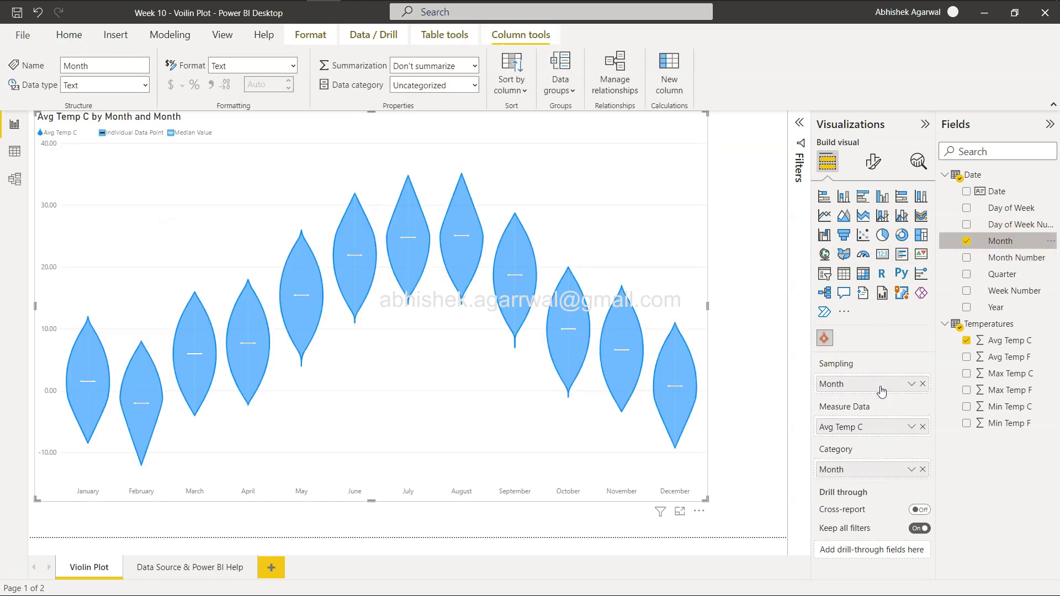
Inspect the tooltips of individual month violins and compare the plot with the example chart on the browser's challenge page.
{"action": "mouse_move", "coordinate": [226, 330]}
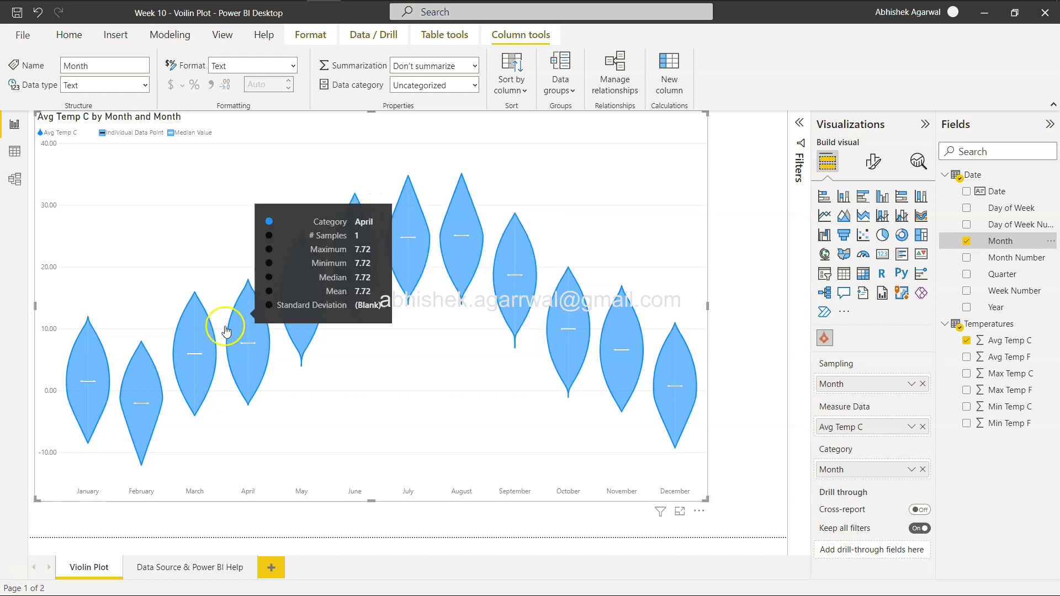
{"action": "mouse_move", "coordinate": [151, 390]}
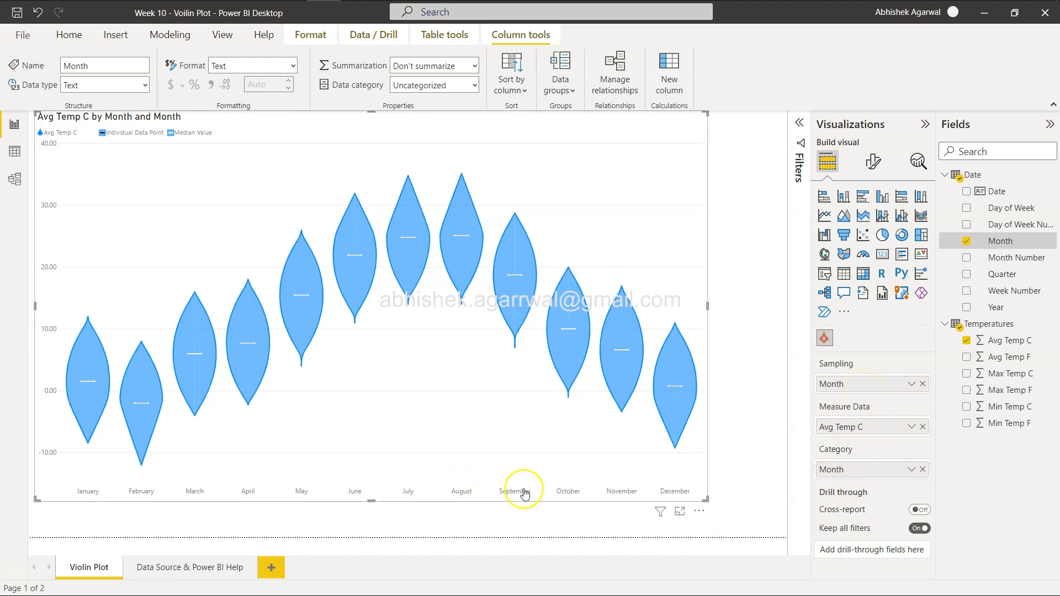
{"action": "key", "text": "alt+Tab"}
{"action": "scroll", "coordinate": [526, 475], "scroll_direction": "up", "scroll_amount": 12}
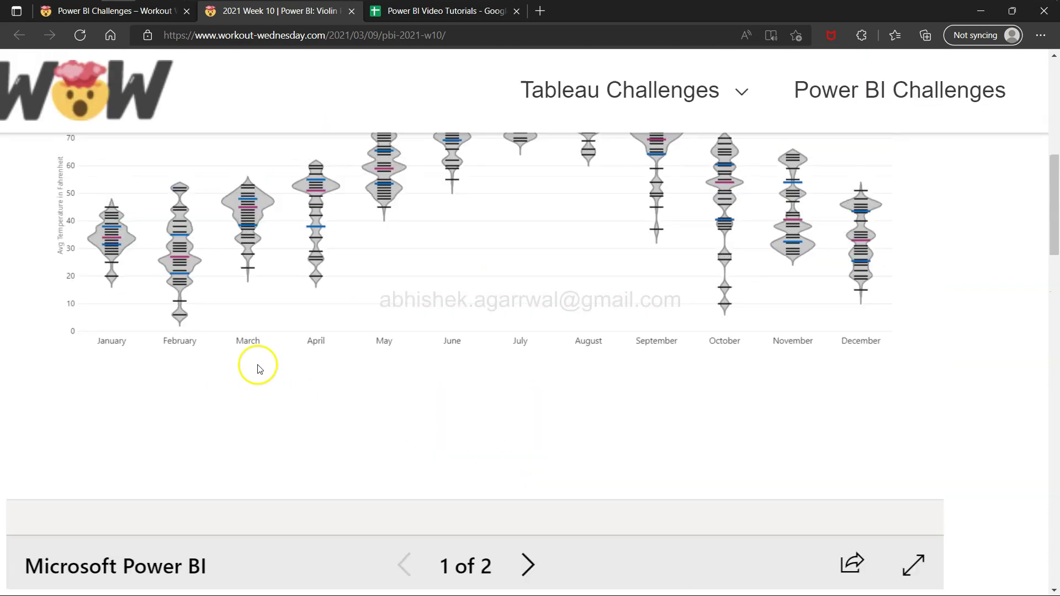
{"action": "scroll", "coordinate": [256, 368], "scroll_direction": "up", "scroll_amount": 1}
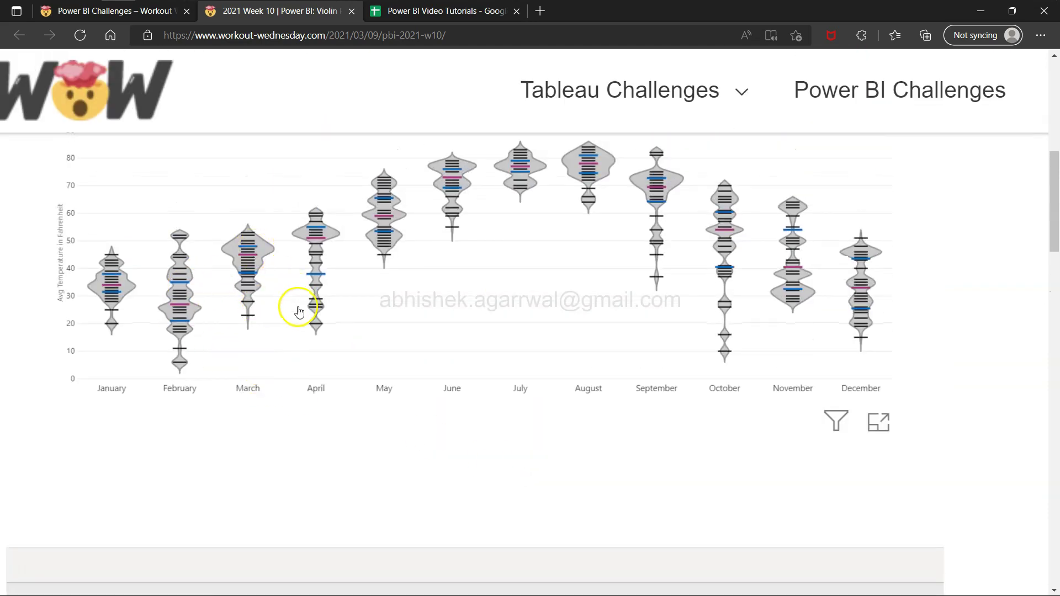
{"action": "key", "text": "alt+Tab"}
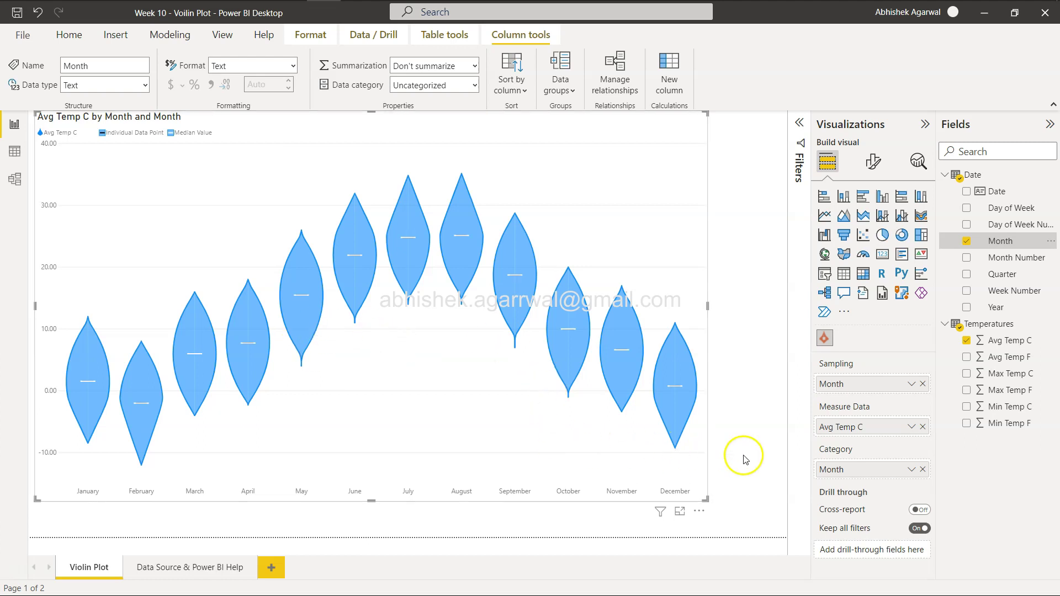
Replace Month with Avg Temp C as the violin plot's sampling field and compare the plot with the example chart in the browser.
{"action": "left_click", "coordinate": [924, 385]}
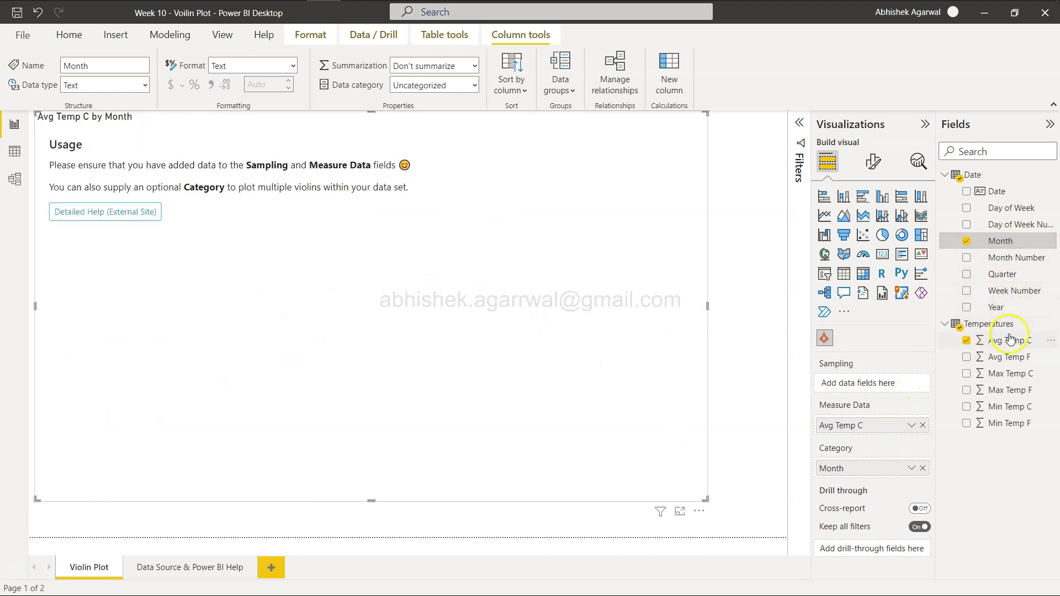
{"action": "left_click_drag", "start_coordinate": [1009, 343], "coordinate": [887, 383]}
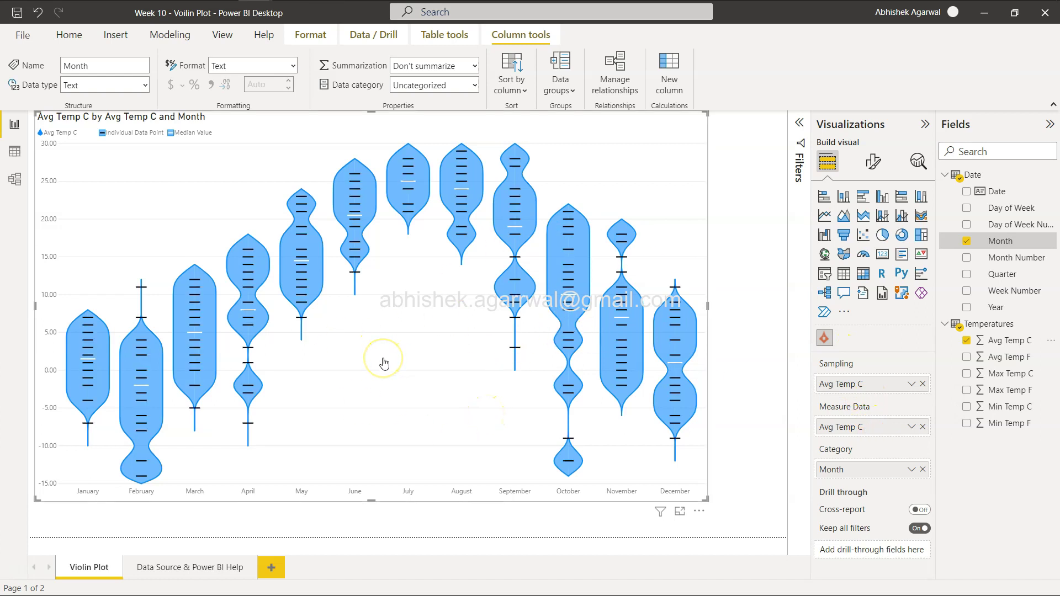
{"action": "key", "text": "alt+Tab"}
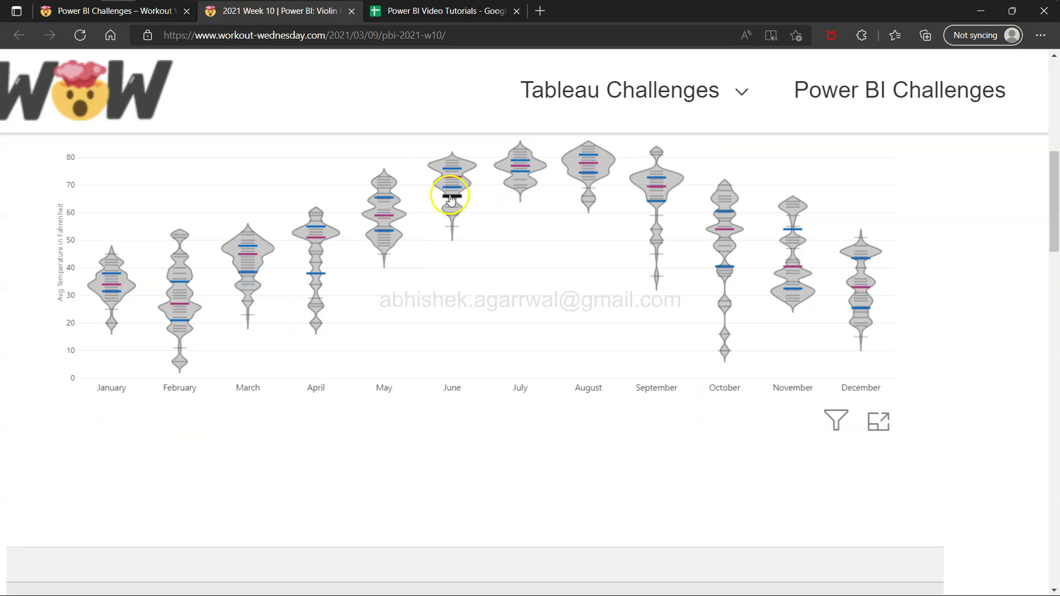
{"action": "key", "text": "alt+Tab"}
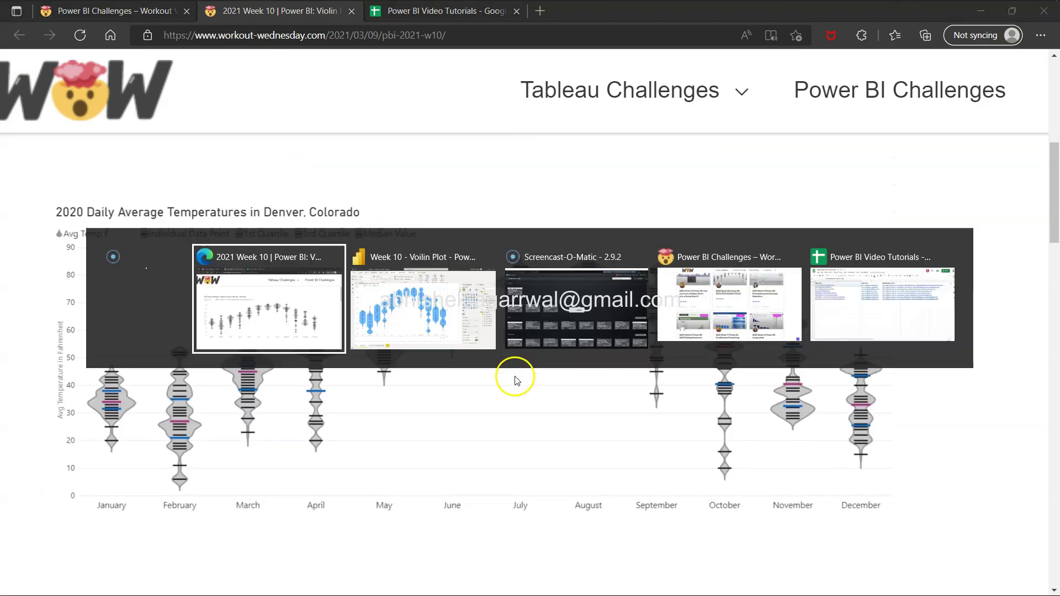
{"action": "key", "text": "alt+Tab"}
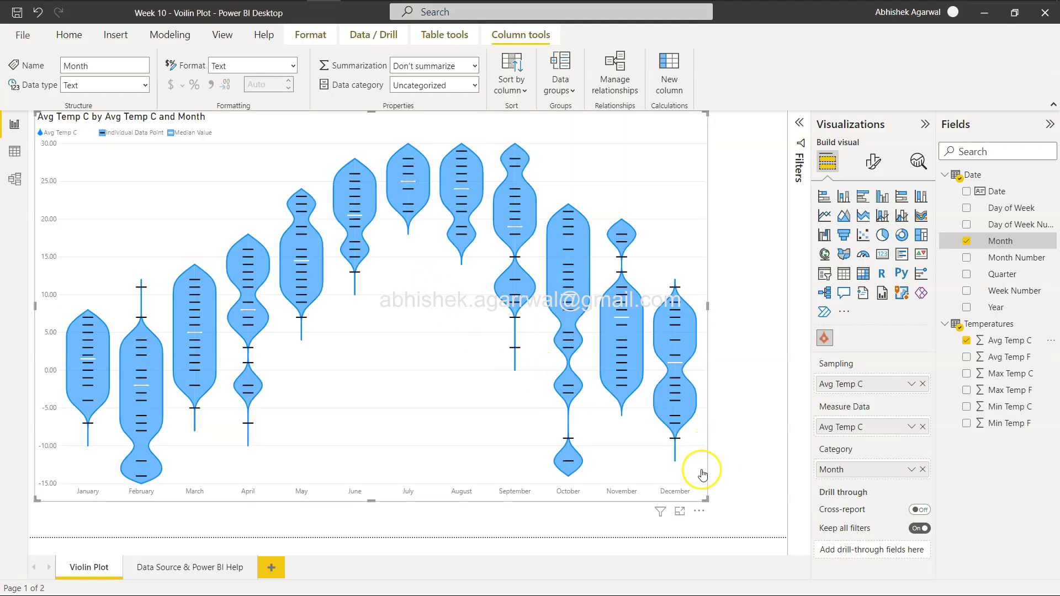
Widen the violin plot across the report page and inspect the data points and tooltips of individual months such as October and February.
{"action": "left_click_drag", "start_coordinate": [708, 501], "coordinate": [762, 508]}
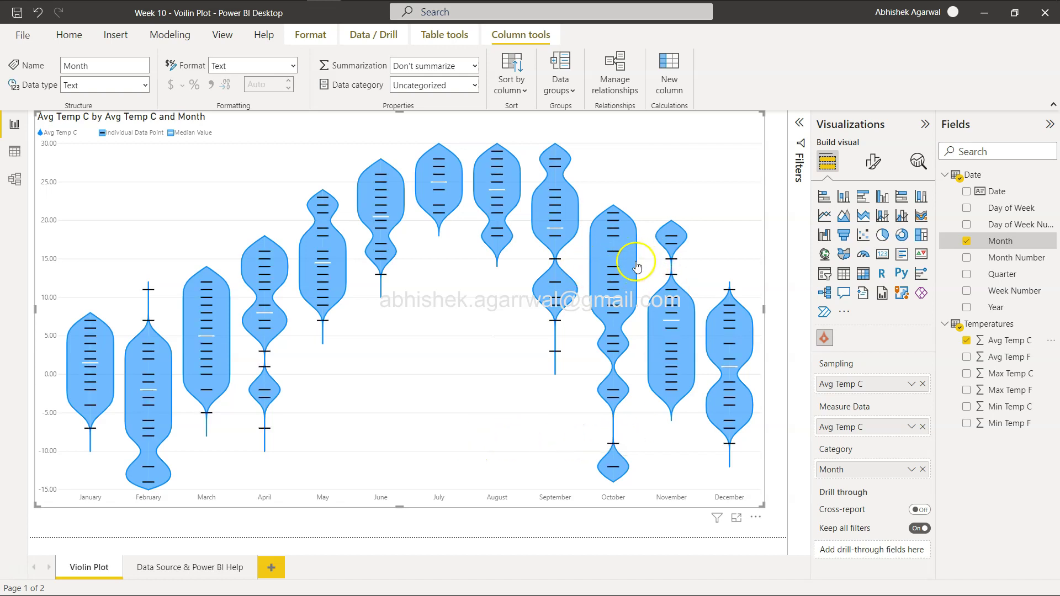
{"action": "left_click", "coordinate": [623, 304]}
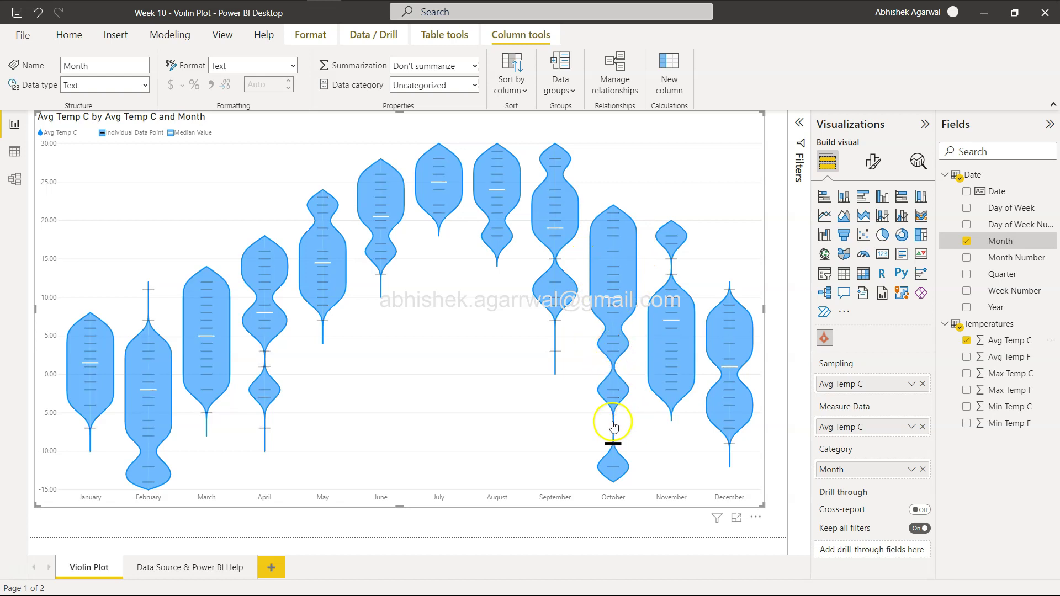
{"action": "mouse_move", "coordinate": [613, 431]}
{"action": "left_click", "coordinate": [53, 422]}
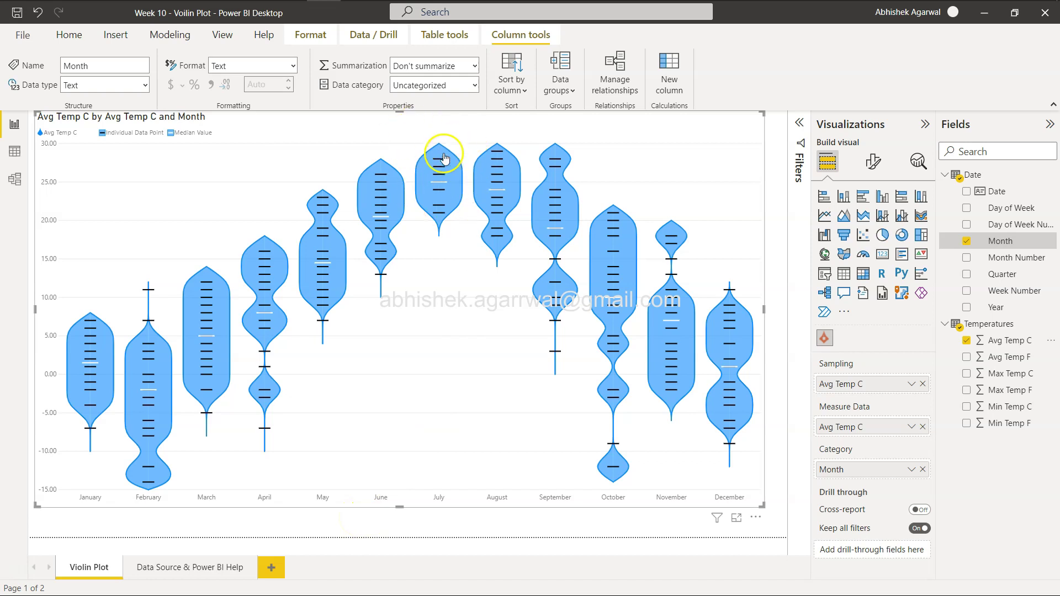
{"action": "mouse_move", "coordinate": [441, 154]}
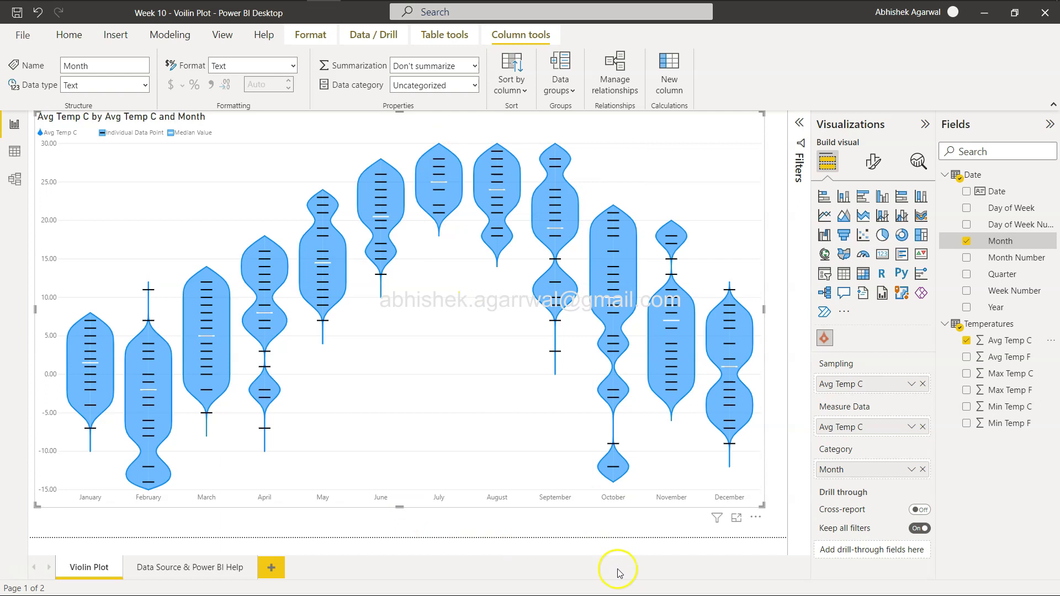
{"action": "mouse_move", "coordinate": [128, 331]}
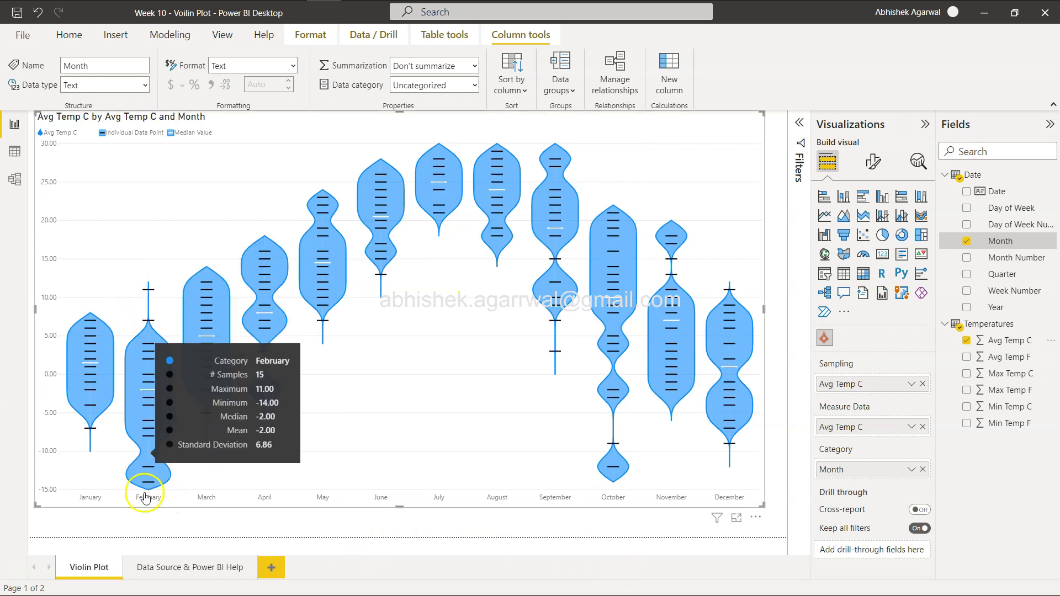
{"action": "mouse_move", "coordinate": [154, 470]}
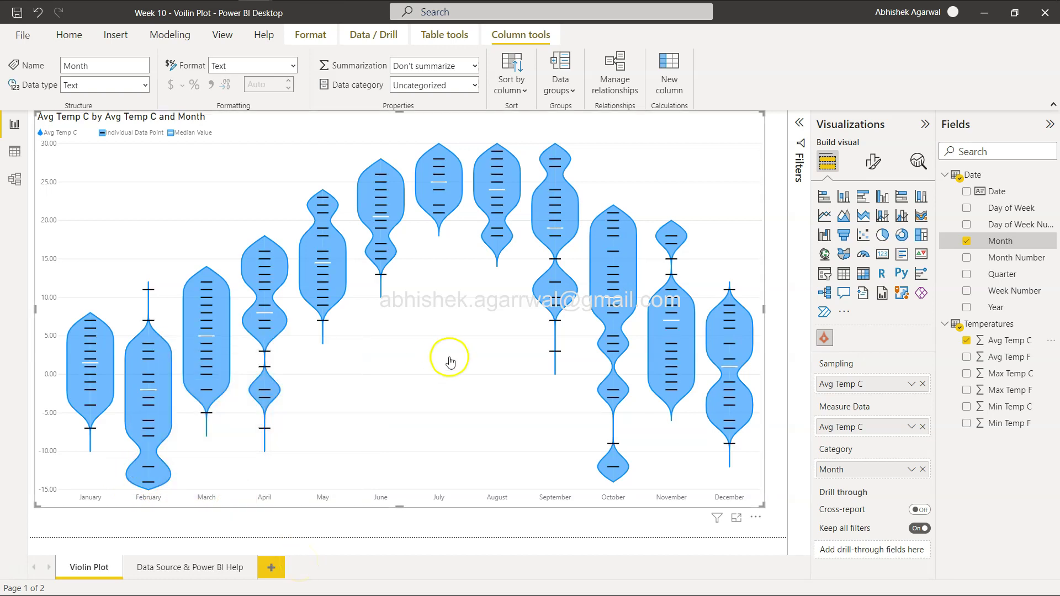
Switch to the challenge page in the browser and read the requirement on the violin kernel and sampling resolution.
{"action": "key", "text": "alt+Tab"}
{"action": "scroll", "coordinate": [450, 362], "scroll_direction": "down", "scroll_amount": 10}
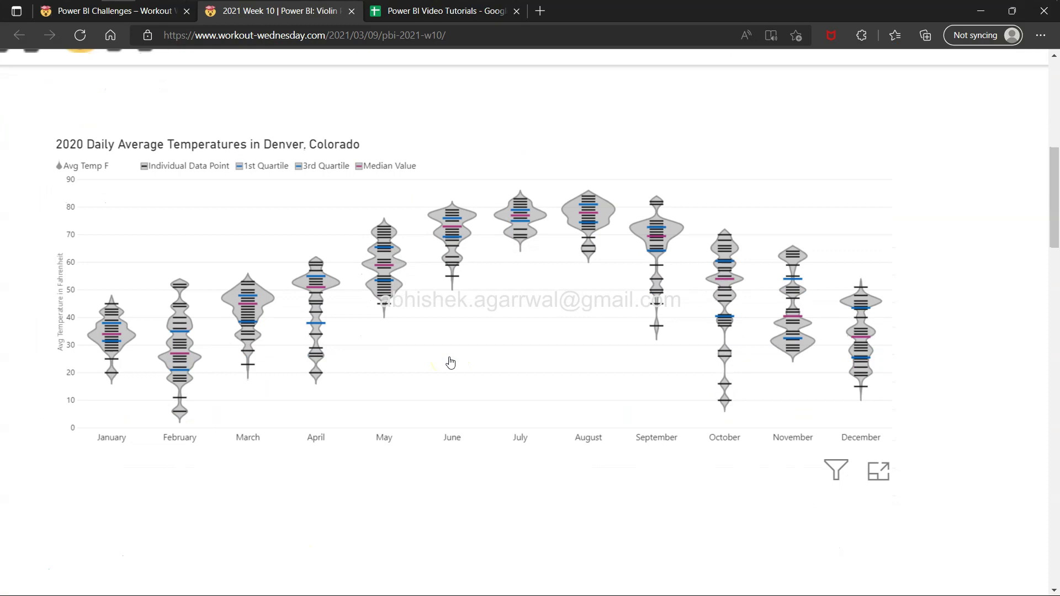
{"action": "scroll", "coordinate": [450, 362], "scroll_direction": "down", "scroll_amount": 5}
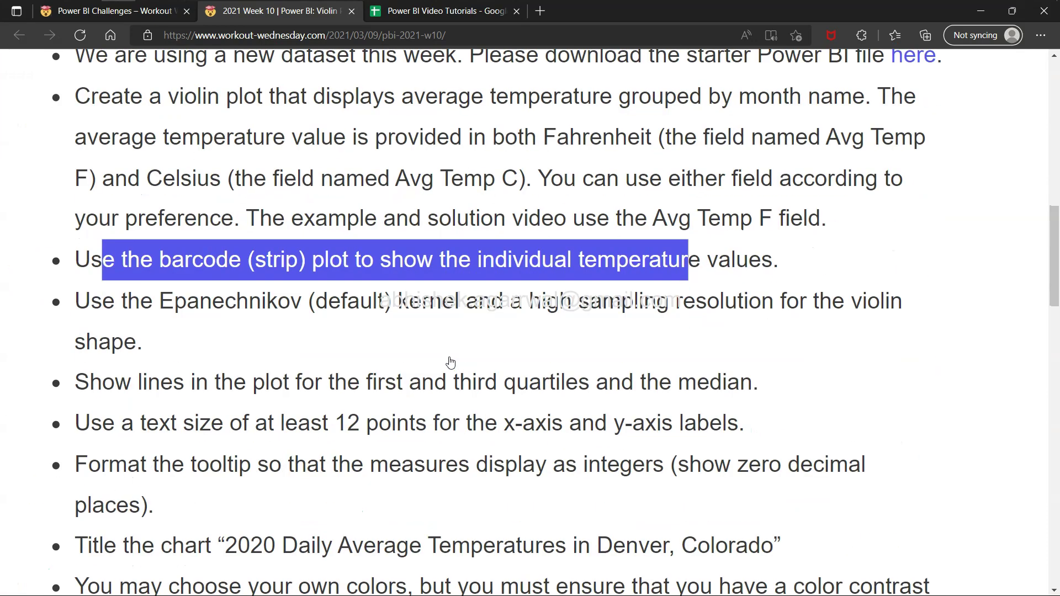
{"action": "left_click_drag", "start_coordinate": [132, 283], "coordinate": [300, 284]}
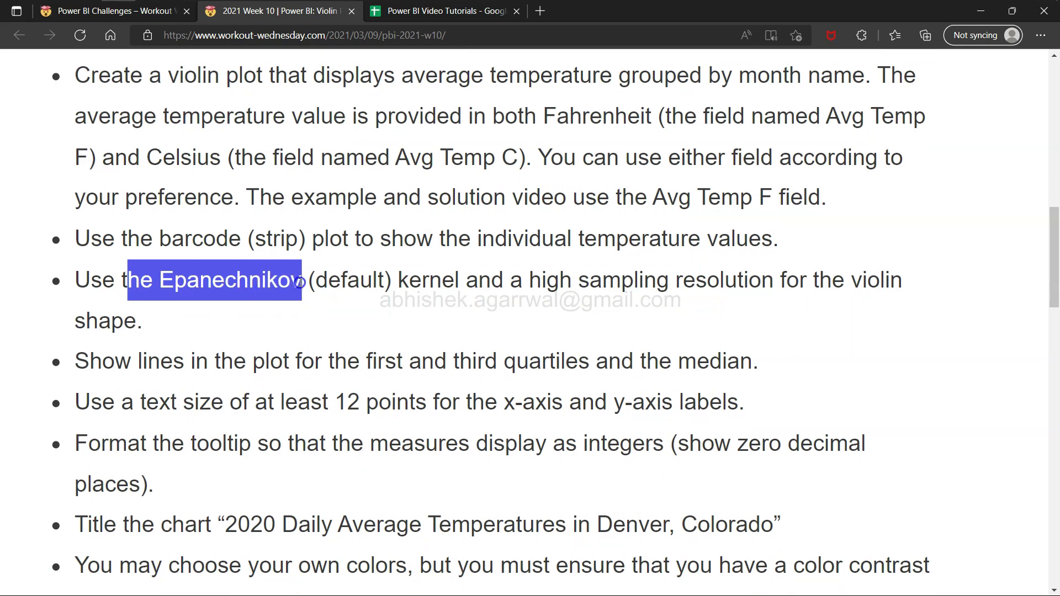
{"action": "left_click", "coordinate": [300, 283]}
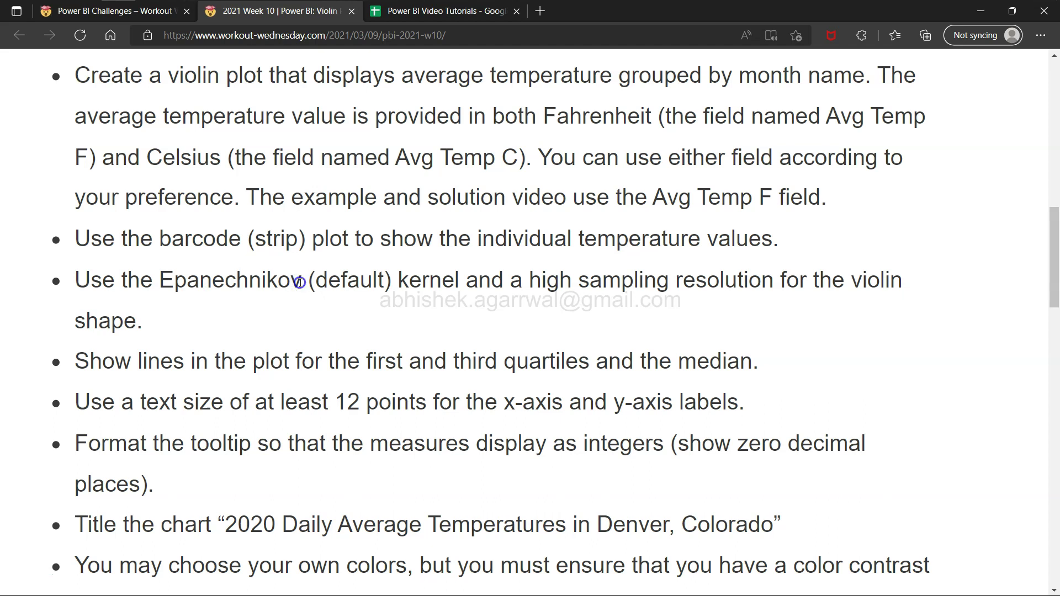
{"action": "left_click_drag", "start_coordinate": [300, 282], "coordinate": [174, 286]}
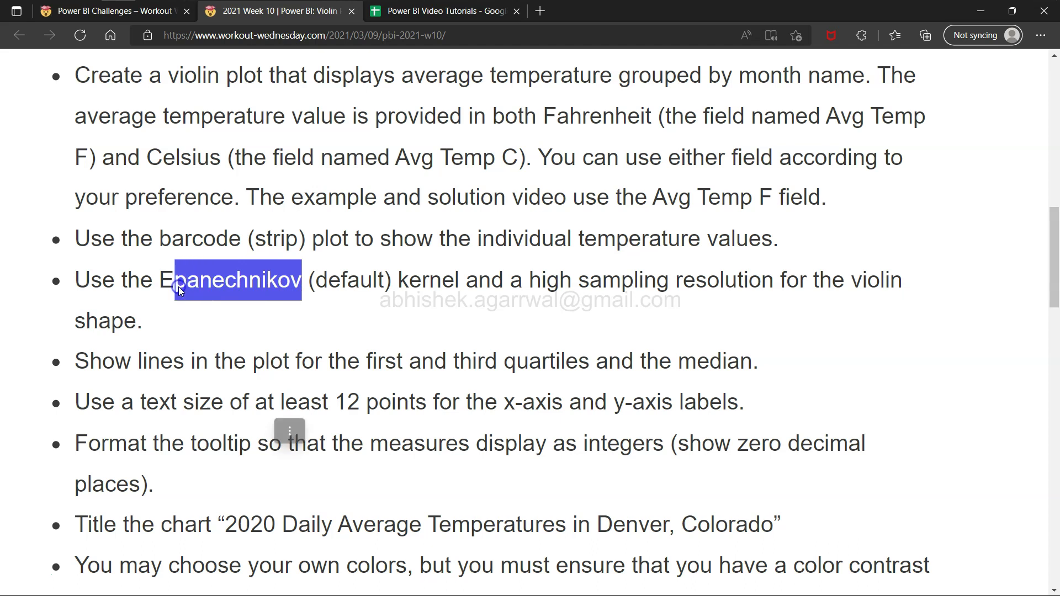
{"action": "left_click", "coordinate": [178, 287]}
{"action": "left_click_drag", "start_coordinate": [443, 282], "coordinate": [805, 282]}
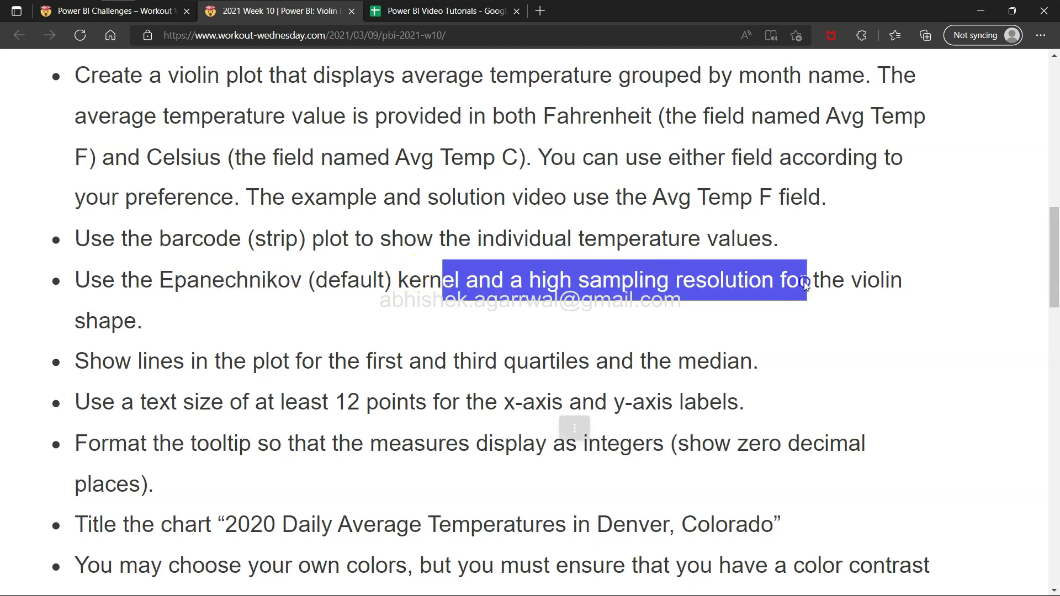
{"action": "left_click", "coordinate": [805, 281]}
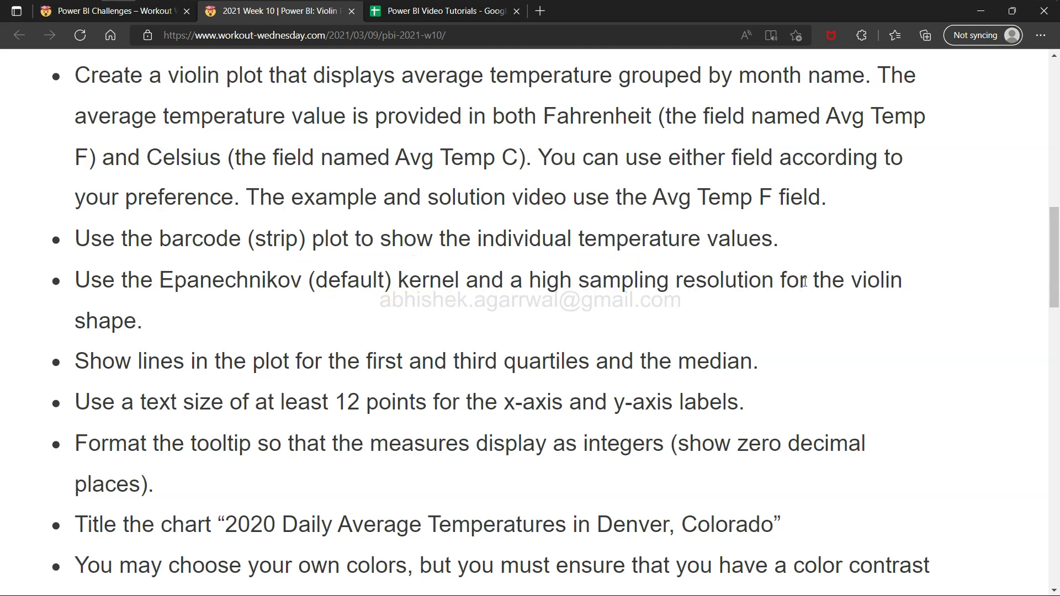
Switch to Power BI Desktop and check the kernel choices in the violin plot's formatting options.
{"action": "key", "text": "alt+Tab"}
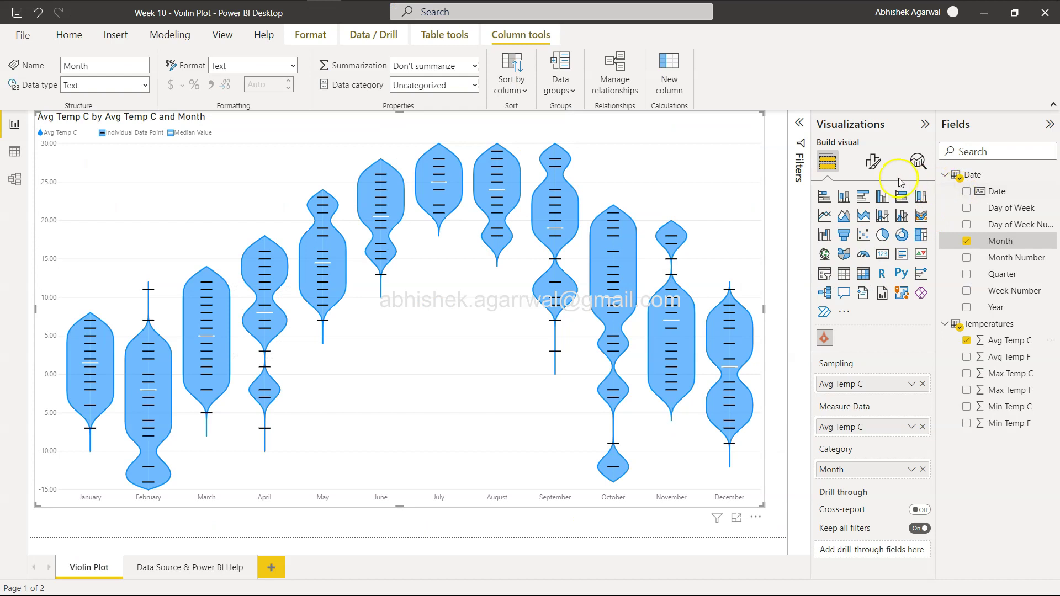
{"action": "left_click", "coordinate": [874, 163]}
{"action": "left_click", "coordinate": [825, 257]}
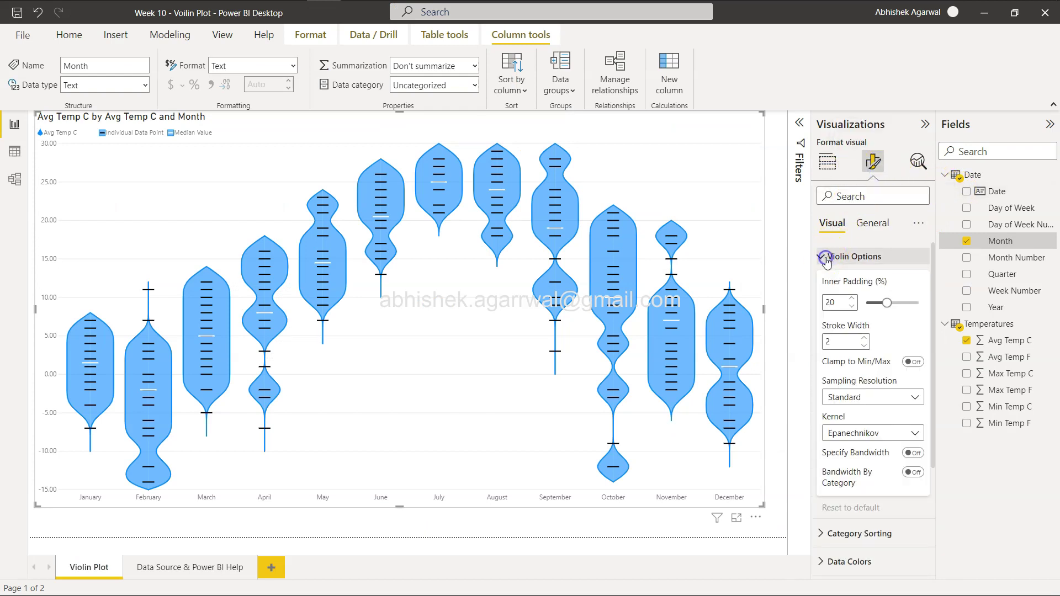
{"action": "left_click", "coordinate": [877, 435]}
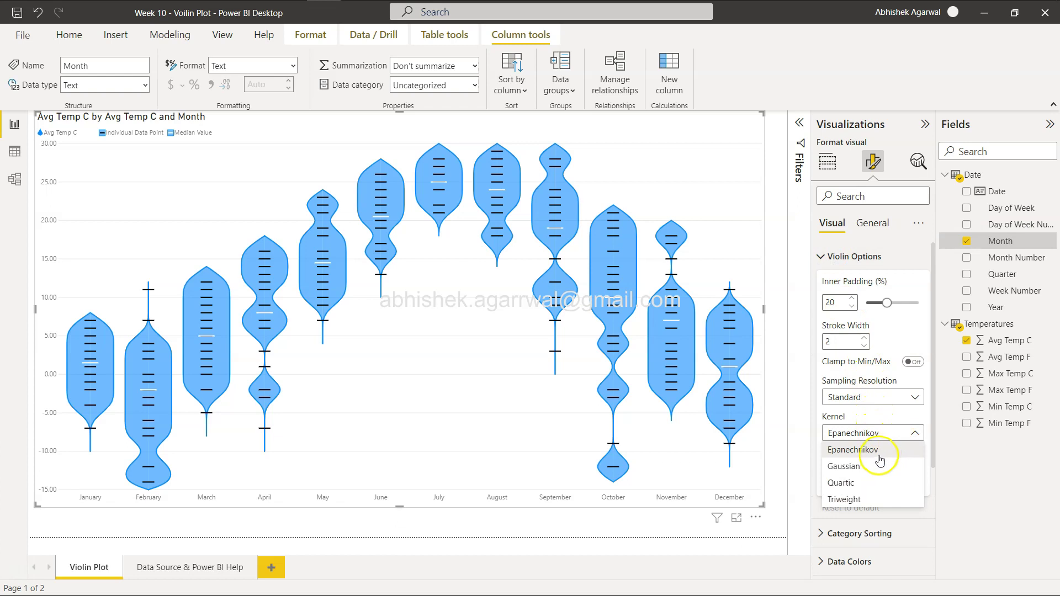
{"action": "left_click", "coordinate": [954, 489]}
Try the Gaussian, Quartic and Triweight kernels on the violin plot.
{"action": "left_click", "coordinate": [893, 424]}
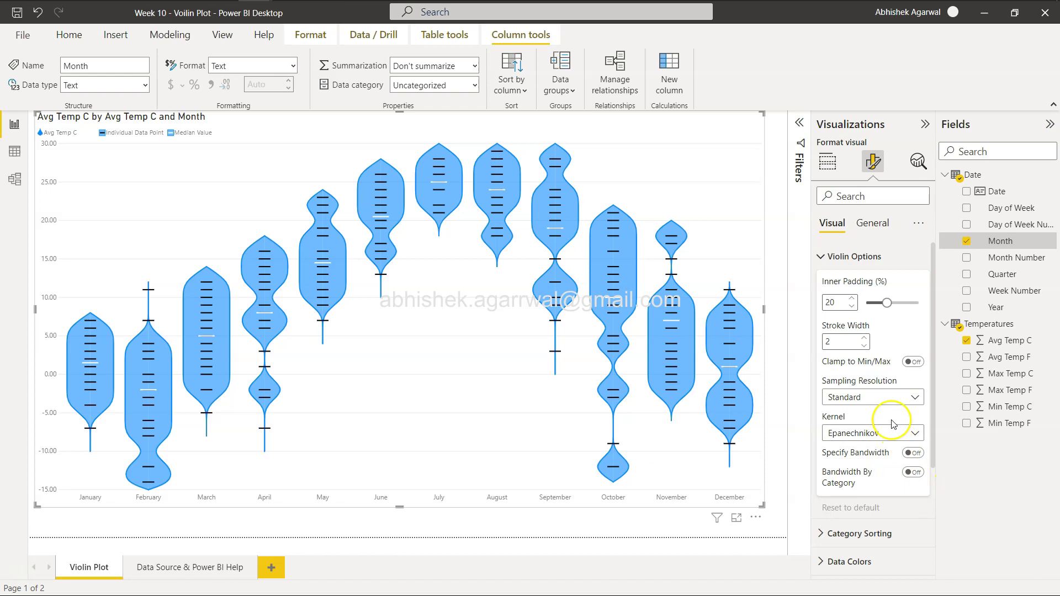
{"action": "left_click", "coordinate": [889, 468]}
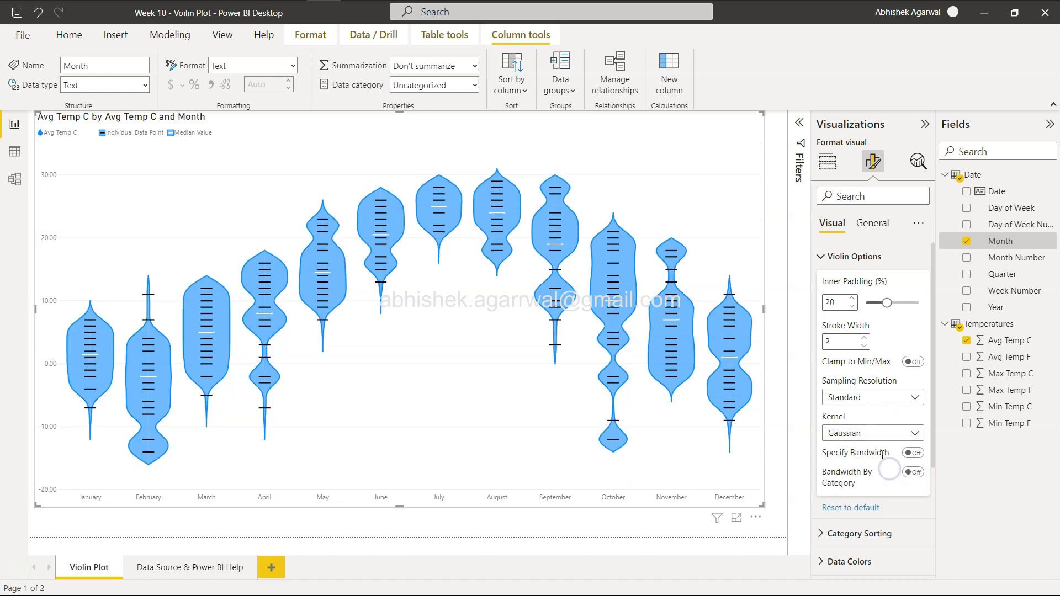
{"action": "left_click", "coordinate": [878, 438]}
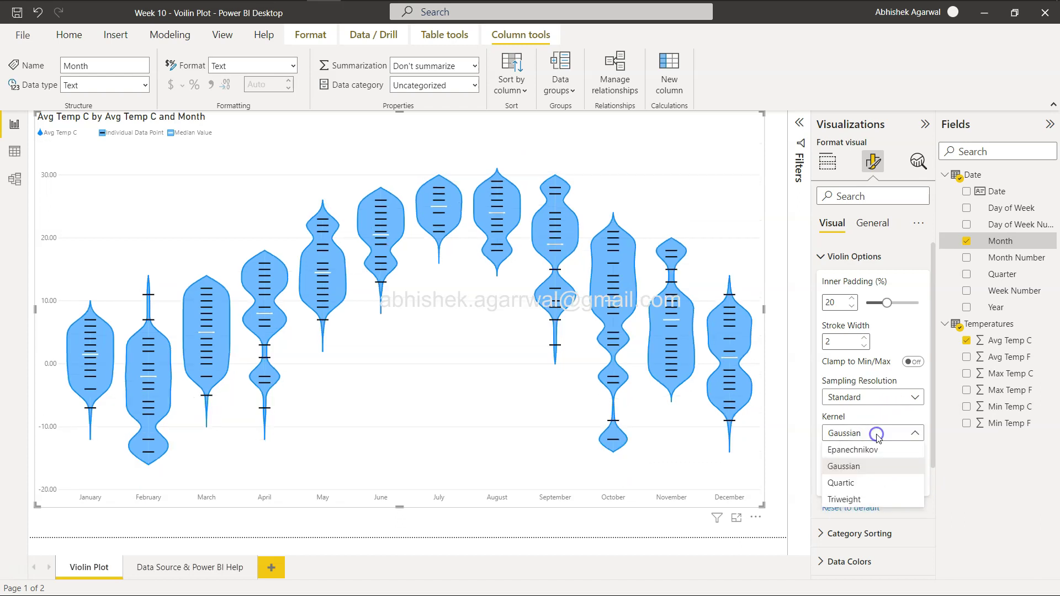
{"action": "left_click", "coordinate": [878, 479]}
{"action": "mouse_move", "coordinate": [880, 481]}
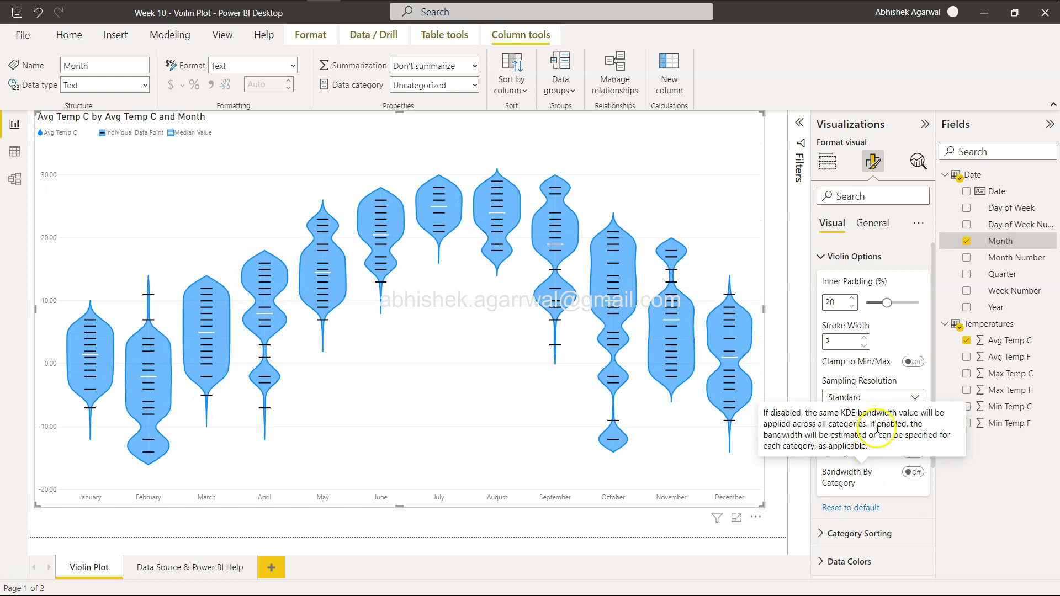
{"action": "left_click", "coordinate": [843, 433]}
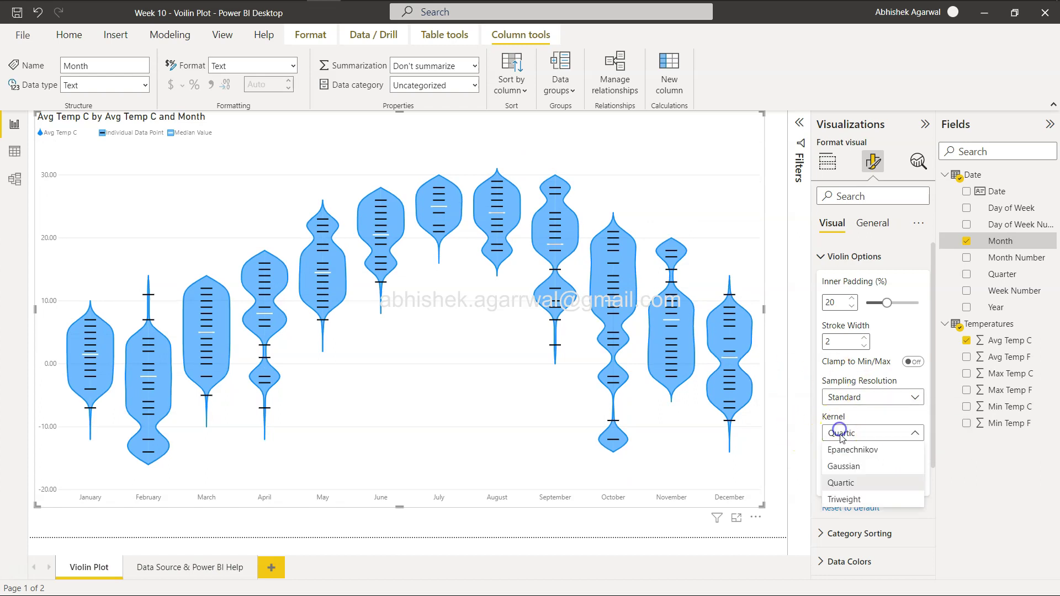
{"action": "left_click", "coordinate": [845, 499]}
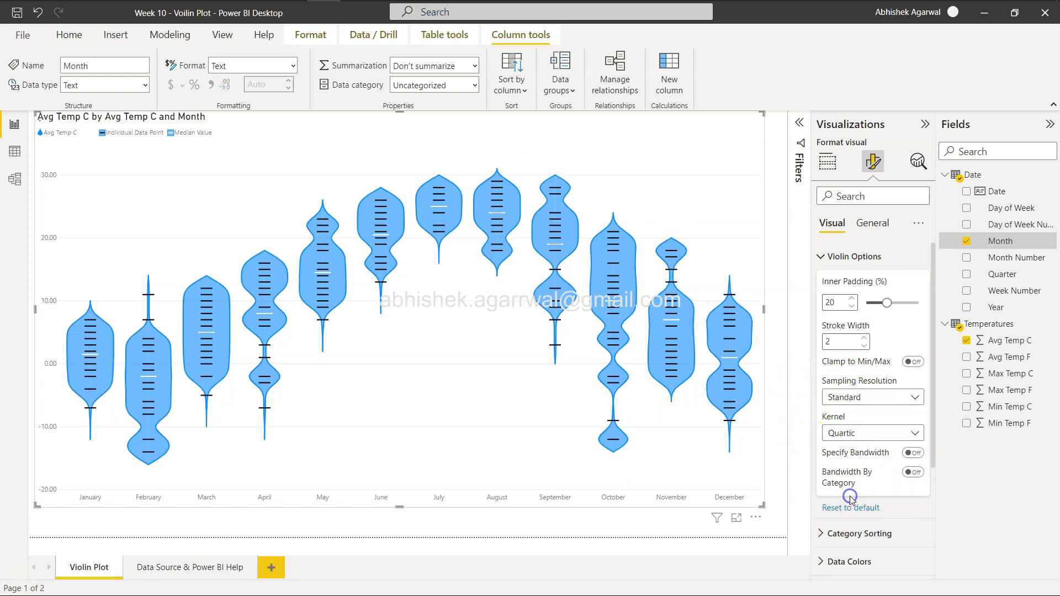
{"action": "left_click", "coordinate": [867, 434]}
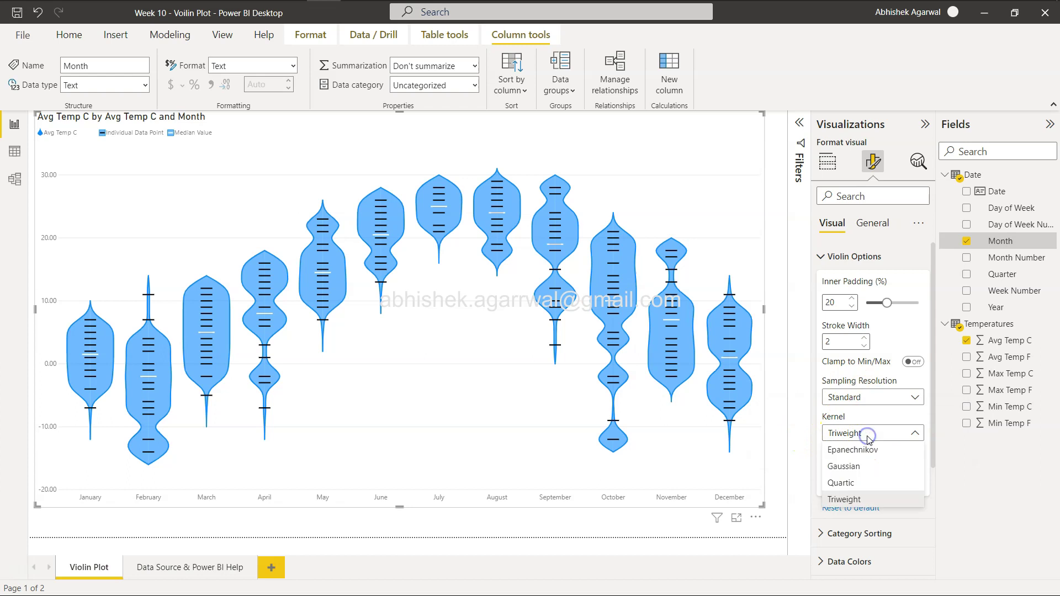
{"action": "left_click", "coordinate": [878, 464]}
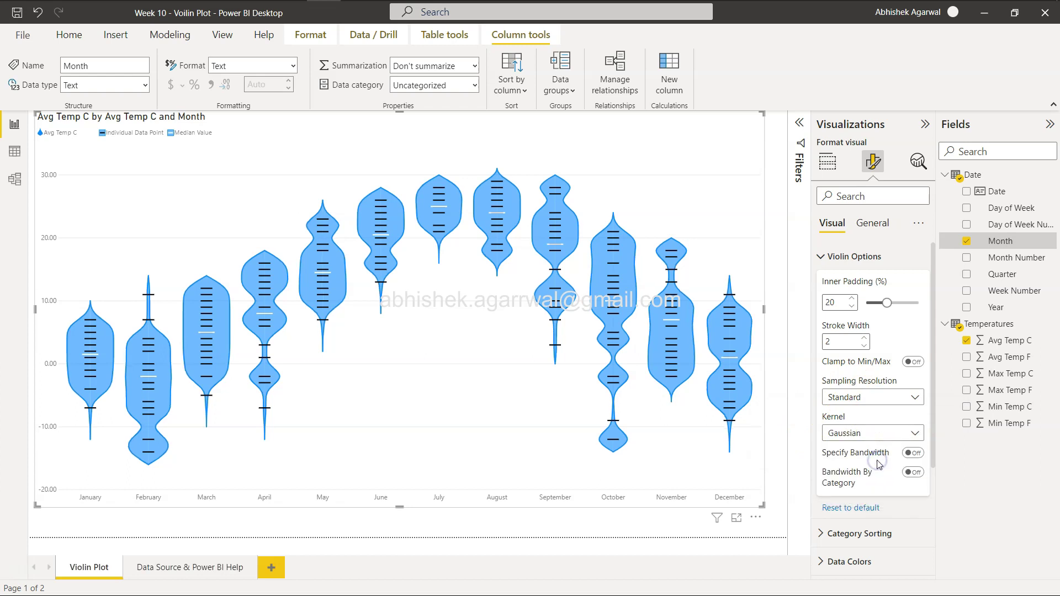
Set the violin plot's kernel to Epanechnikov.
{"action": "left_click", "coordinate": [871, 441]}
{"action": "left_click", "coordinate": [873, 441]}
{"action": "left_click", "coordinate": [865, 440]}
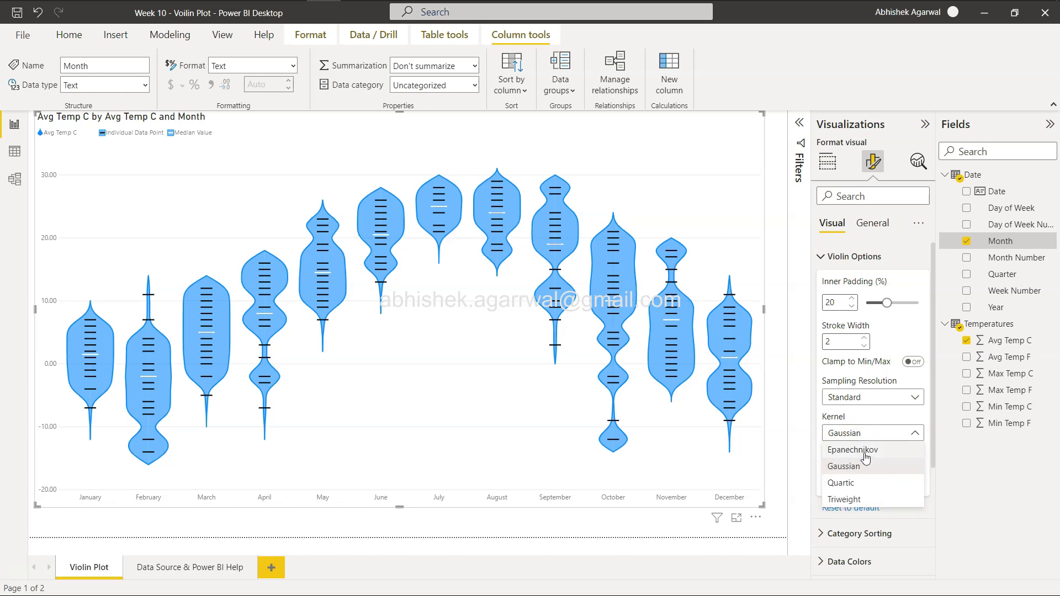
{"action": "left_click", "coordinate": [860, 452]}
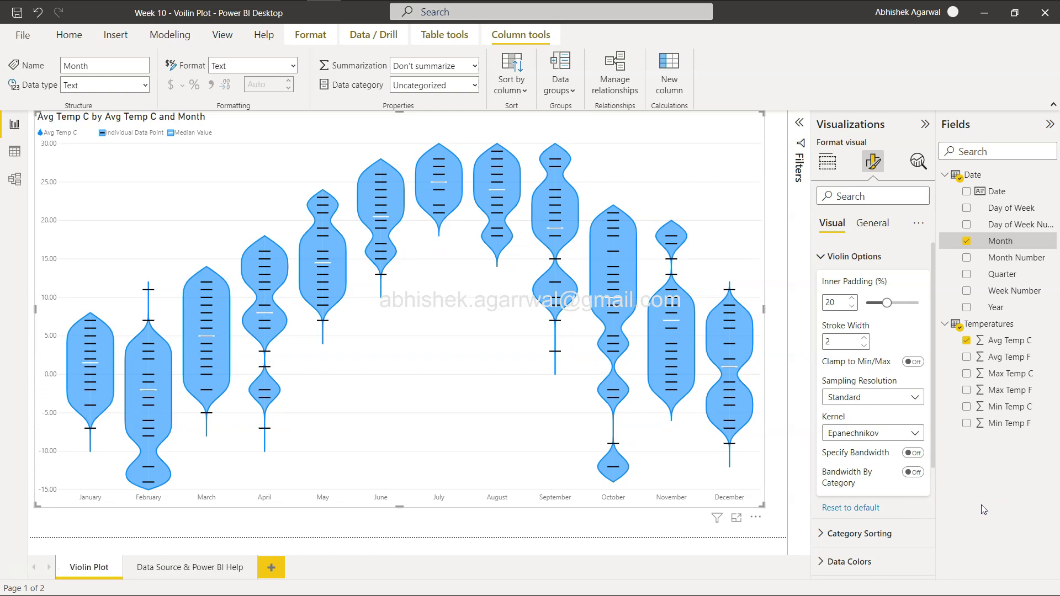
Recheck the formatting requirements on the browser's challenge page and return to Power BI Desktop.
{"action": "key", "text": "alt+Tab"}
{"action": "key", "text": "alt+Tab"}
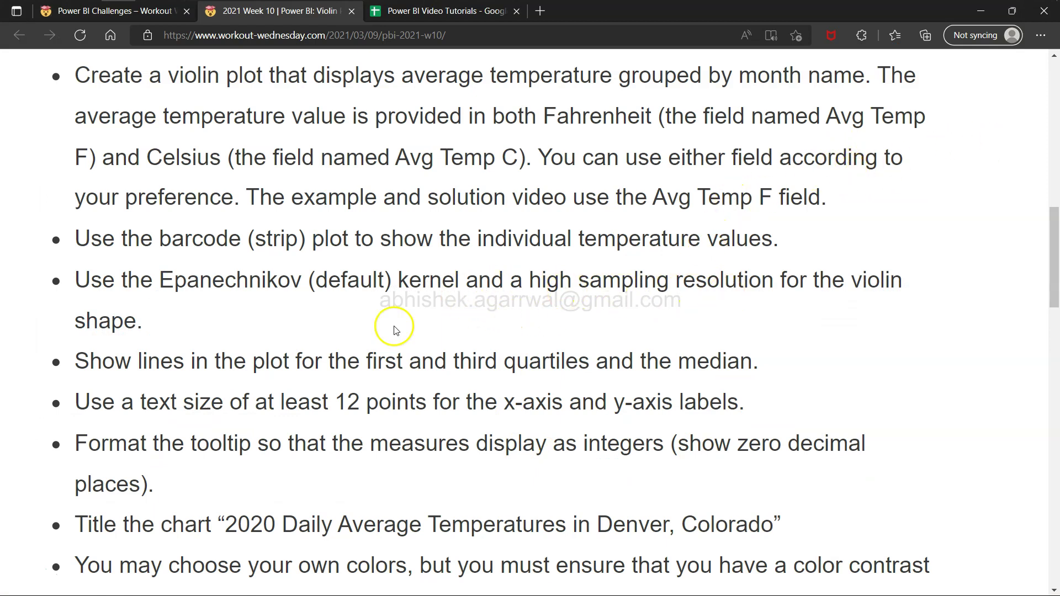
{"action": "key", "text": "alt+Tab"}
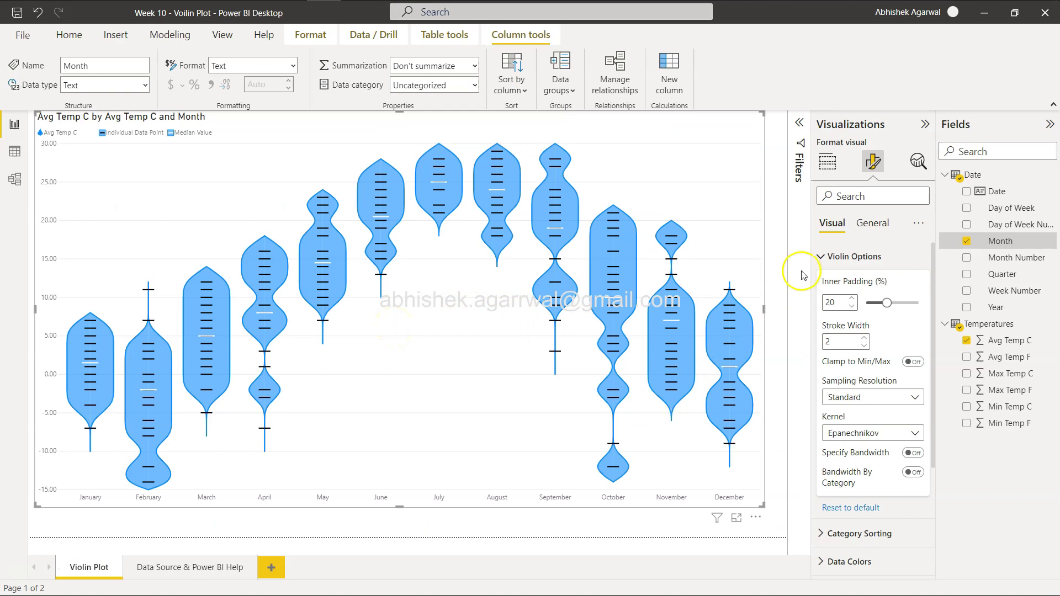
Set the violin plot's fill color for all categories to the second-lightest gray theme shade.
{"action": "left_click", "coordinate": [825, 256]}
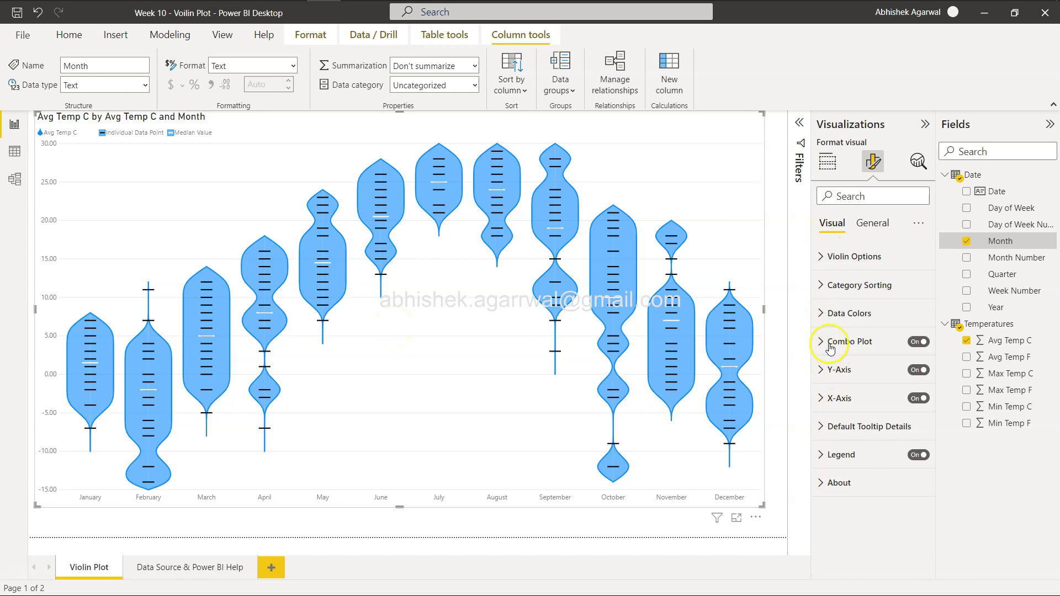
{"action": "left_click", "coordinate": [829, 313]}
{"action": "left_click", "coordinate": [849, 354]}
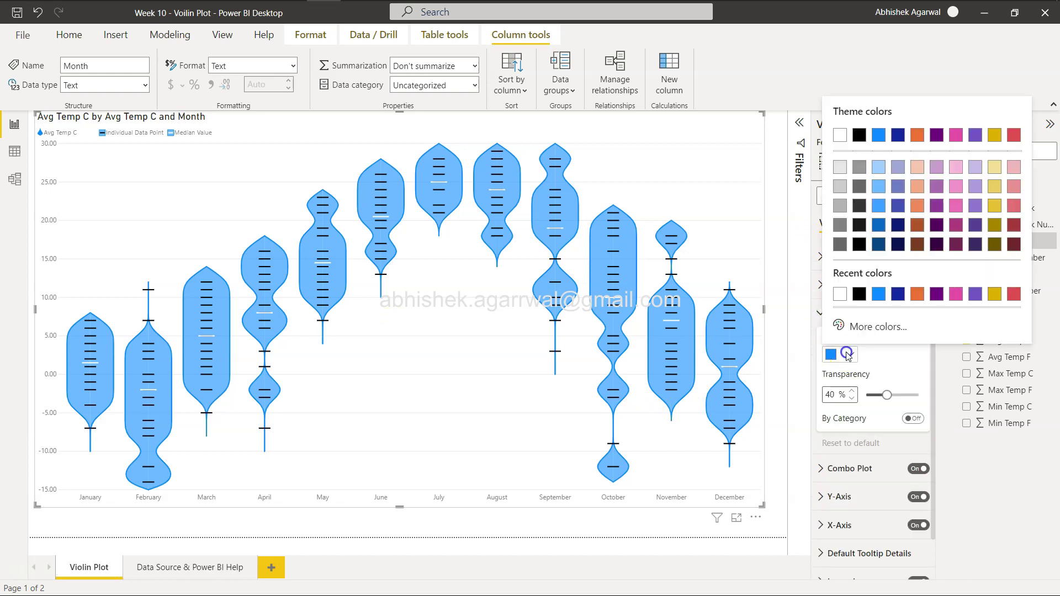
{"action": "left_click", "coordinate": [840, 173]}
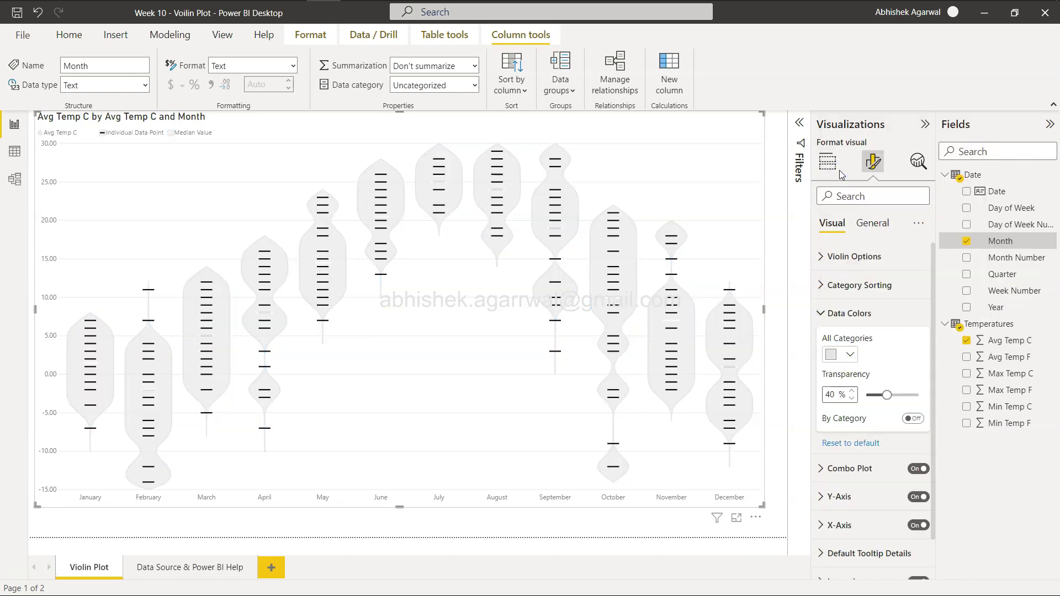
{"action": "left_click", "coordinate": [851, 356]}
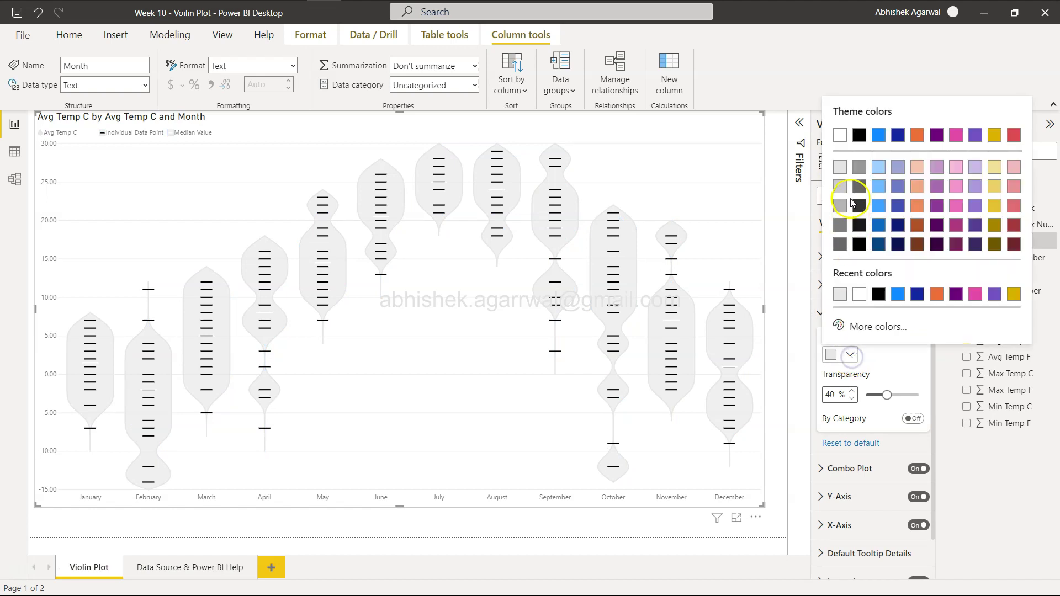
{"action": "left_click", "coordinate": [840, 186]}
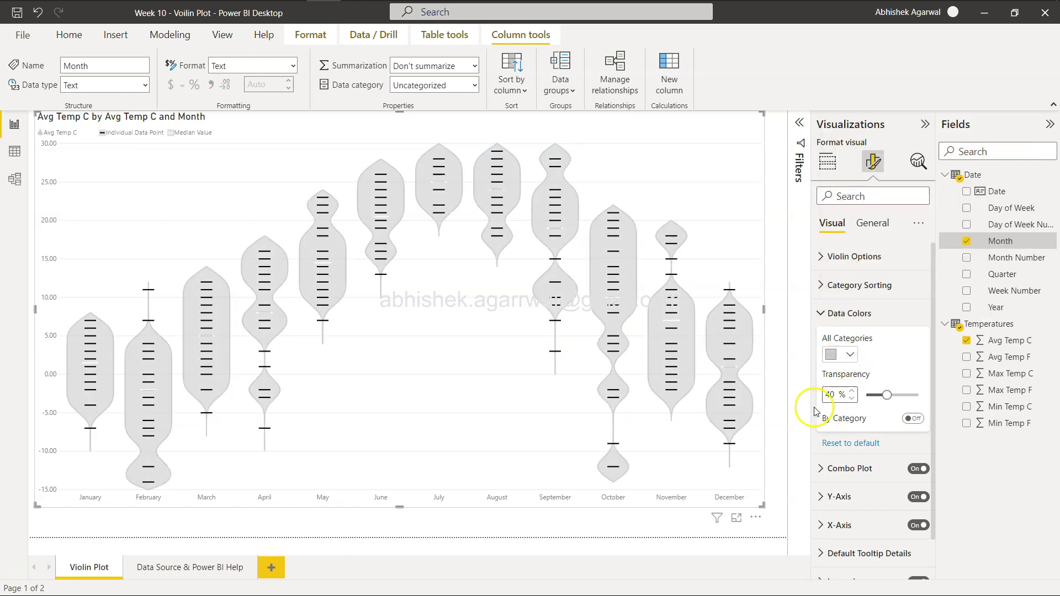
Switch to the browser's challenge page and examine the colors and lines of the example violin plot.
{"action": "key", "text": "alt+Tab"}
{"action": "key", "text": "alt+Tab"}
{"action": "key", "text": "alt+Tab"}
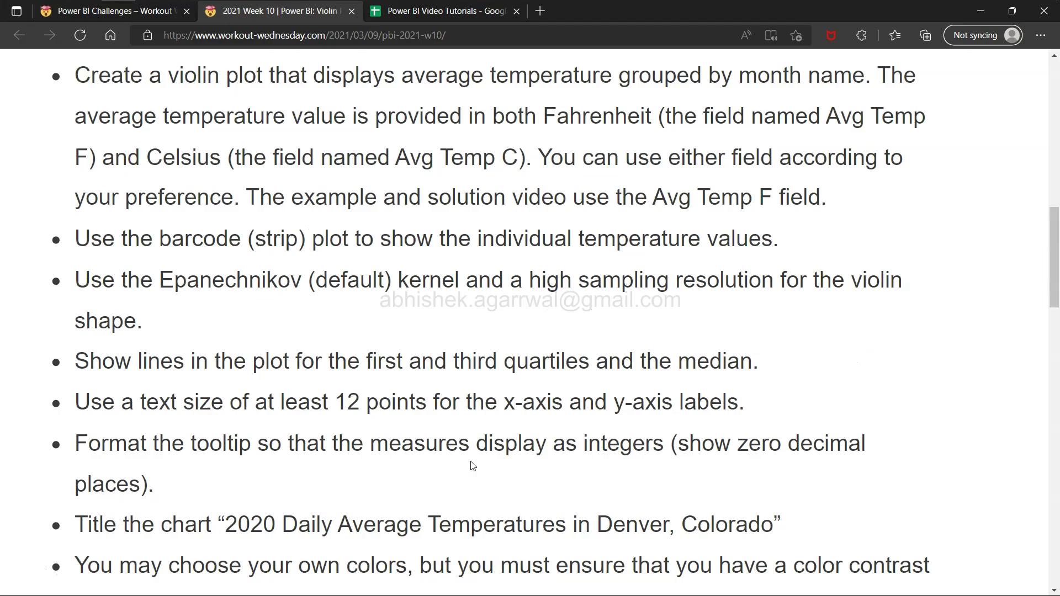
{"action": "scroll", "coordinate": [472, 465], "scroll_direction": "up", "scroll_amount": 10}
{"action": "scroll", "coordinate": [321, 213], "scroll_direction": "up", "scroll_amount": 1}
{"action": "mouse_move", "coordinate": [320, 212]}
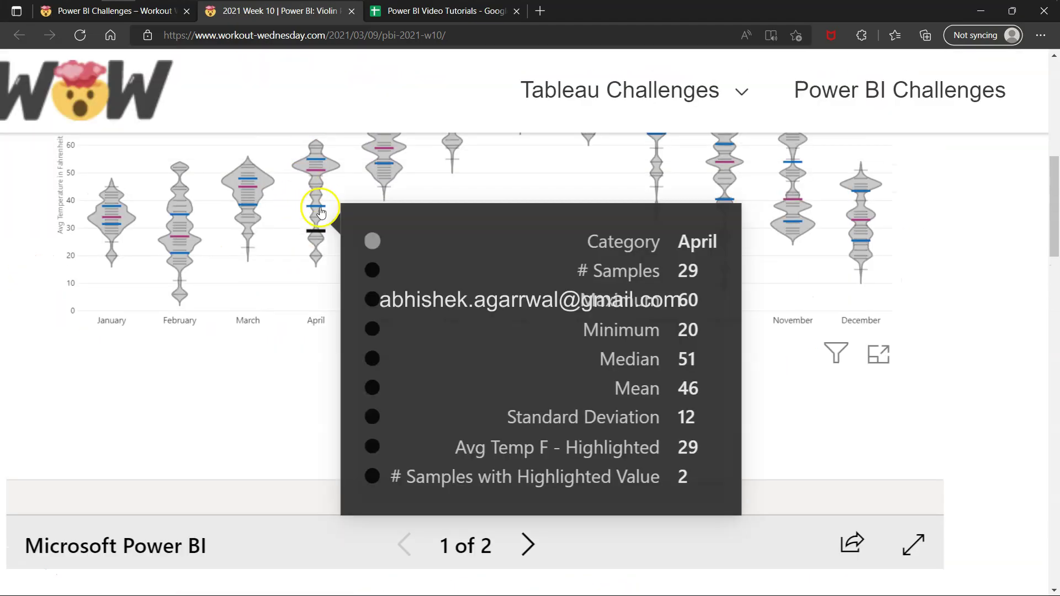
{"action": "scroll", "coordinate": [321, 213], "scroll_direction": "up", "scroll_amount": 2}
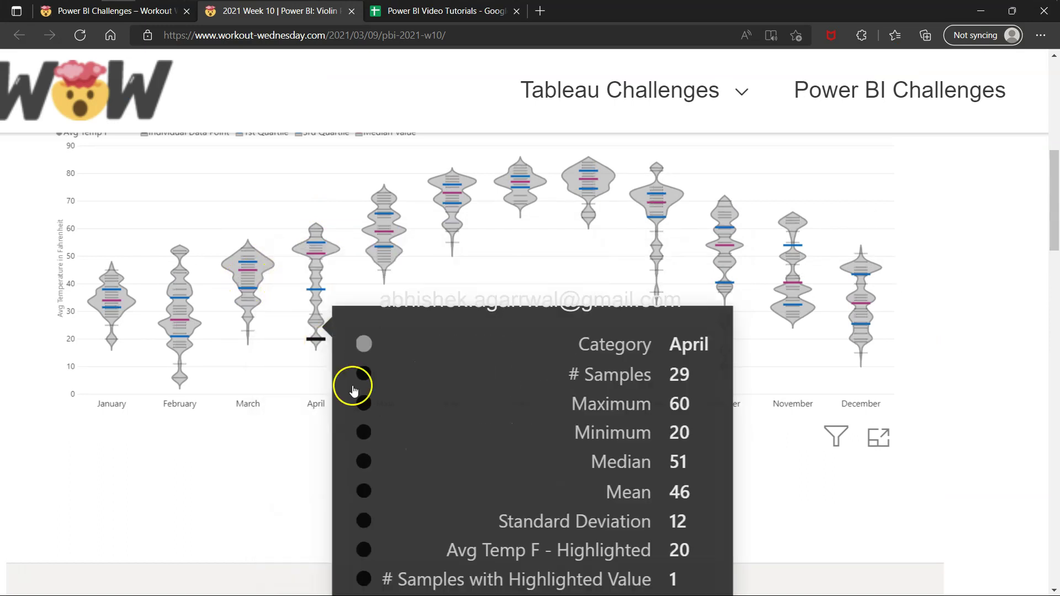
Read the requirements for color contrast and for quartile and median lines, and return to Power BI Desktop.
{"action": "scroll", "coordinate": [354, 391], "scroll_direction": "down", "scroll_amount": 14}
{"action": "scroll", "coordinate": [365, 418], "scroll_direction": "down", "scroll_amount": 3}
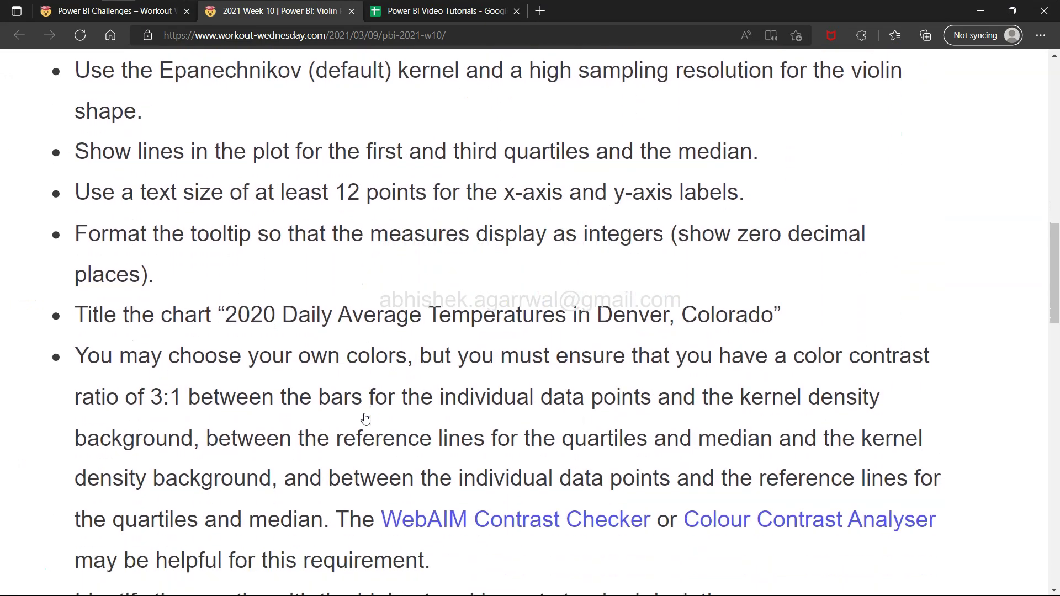
{"action": "left_click_drag", "start_coordinate": [665, 356], "coordinate": [218, 405]}
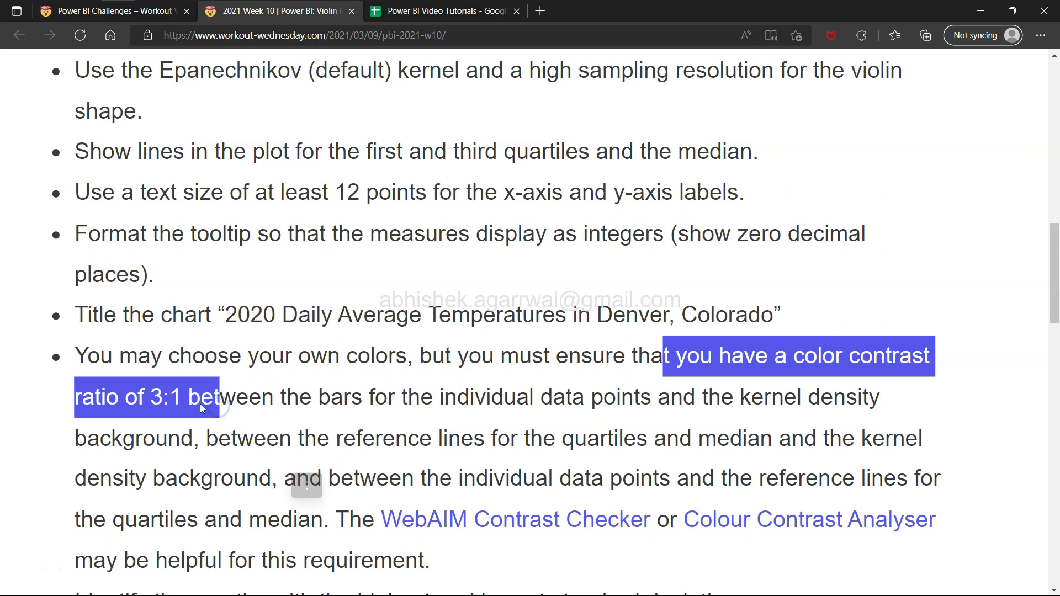
{"action": "left_click", "coordinate": [183, 390]}
{"action": "left_click_drag", "start_coordinate": [152, 355], "coordinate": [306, 440]}
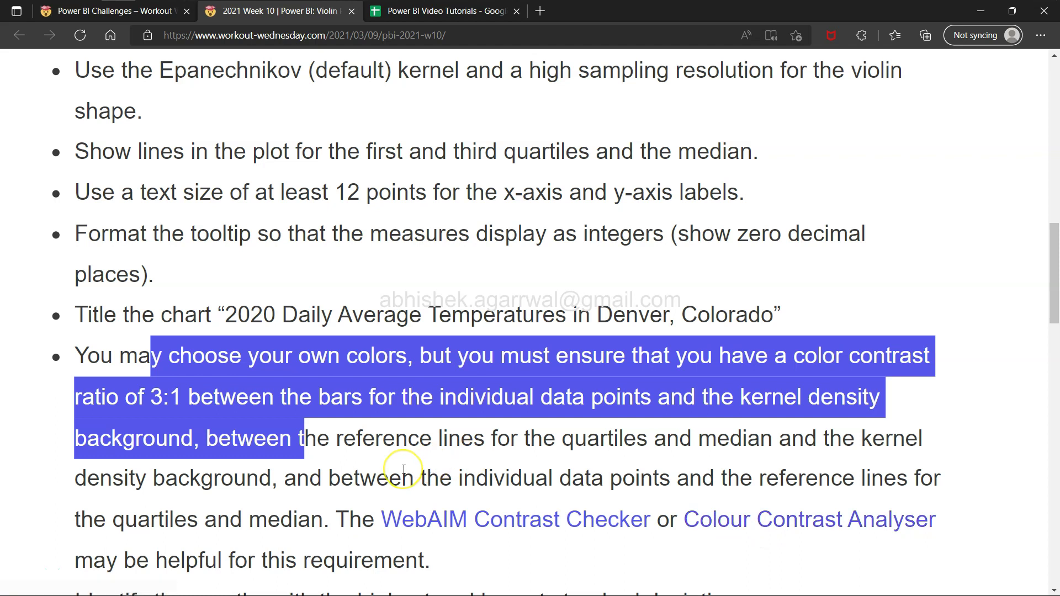
{"action": "scroll", "coordinate": [402, 470], "scroll_direction": "down", "scroll_amount": 1}
{"action": "scroll", "coordinate": [404, 473], "scroll_direction": "down", "scroll_amount": 1}
{"action": "scroll", "coordinate": [403, 472], "scroll_direction": "up", "scroll_amount": 2}
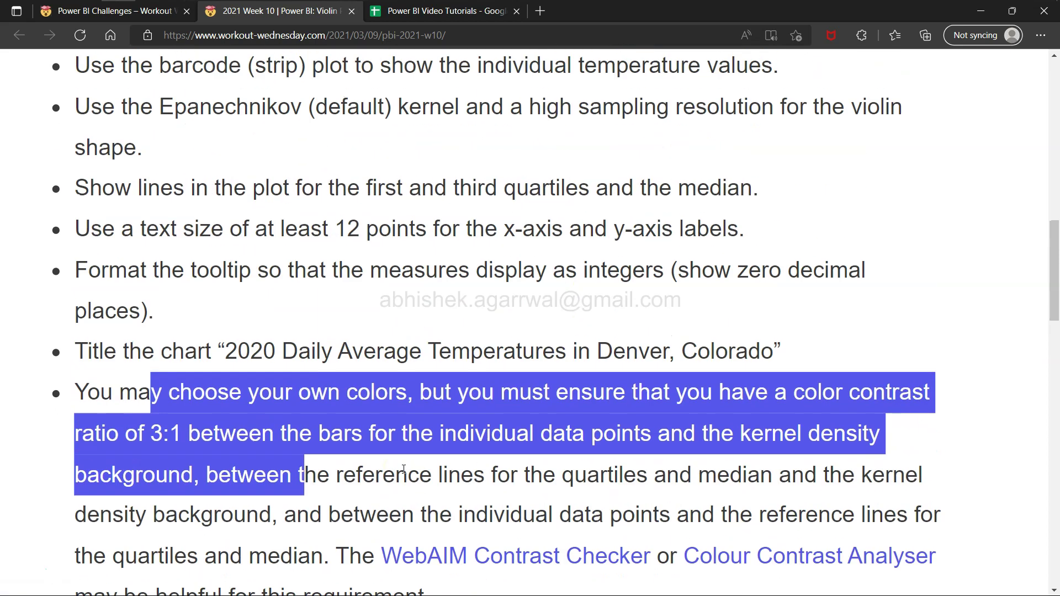
{"action": "scroll", "coordinate": [403, 469], "scroll_direction": "down", "scroll_amount": 1}
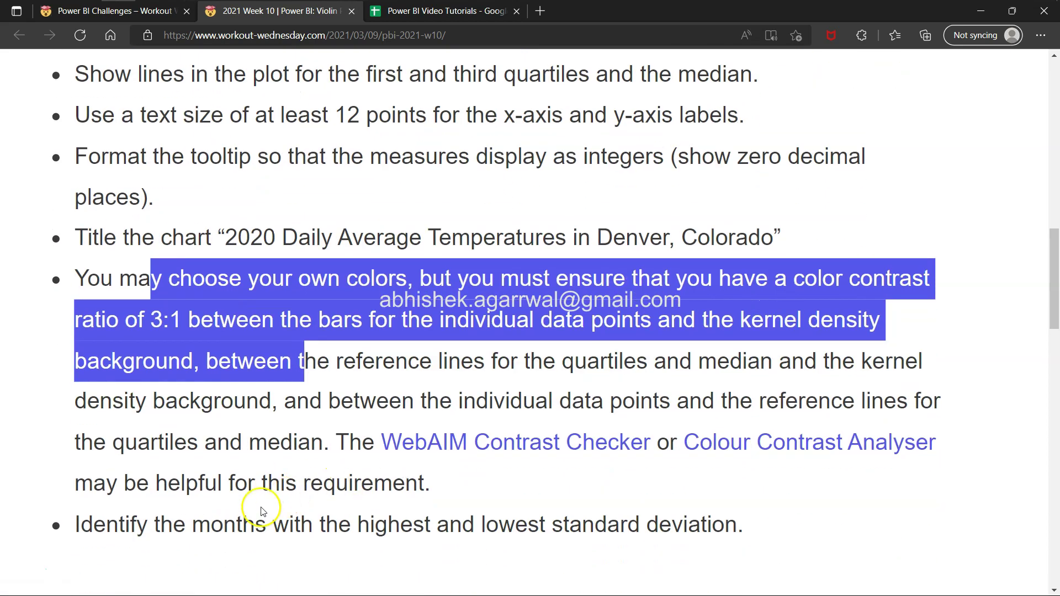
{"action": "left_click", "coordinate": [202, 363]}
{"action": "left_click_drag", "start_coordinate": [152, 320], "coordinate": [809, 307]}
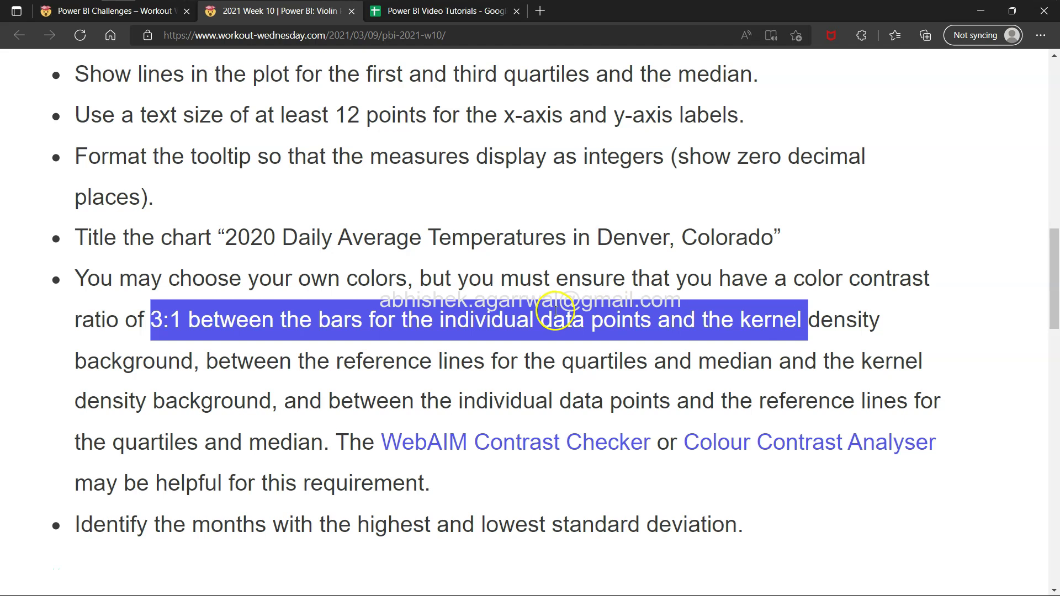
{"action": "left_click", "coordinate": [555, 310]}
{"action": "scroll", "coordinate": [209, 386], "scroll_direction": "up", "scroll_amount": 3}
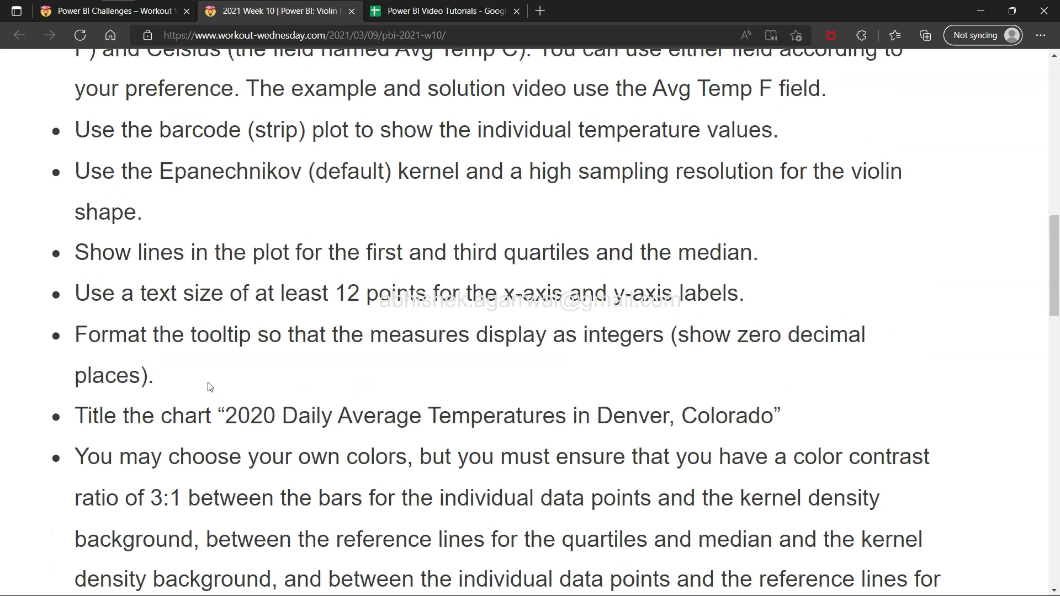
{"action": "scroll", "coordinate": [320, 260], "scroll_direction": "up", "scroll_amount": 1}
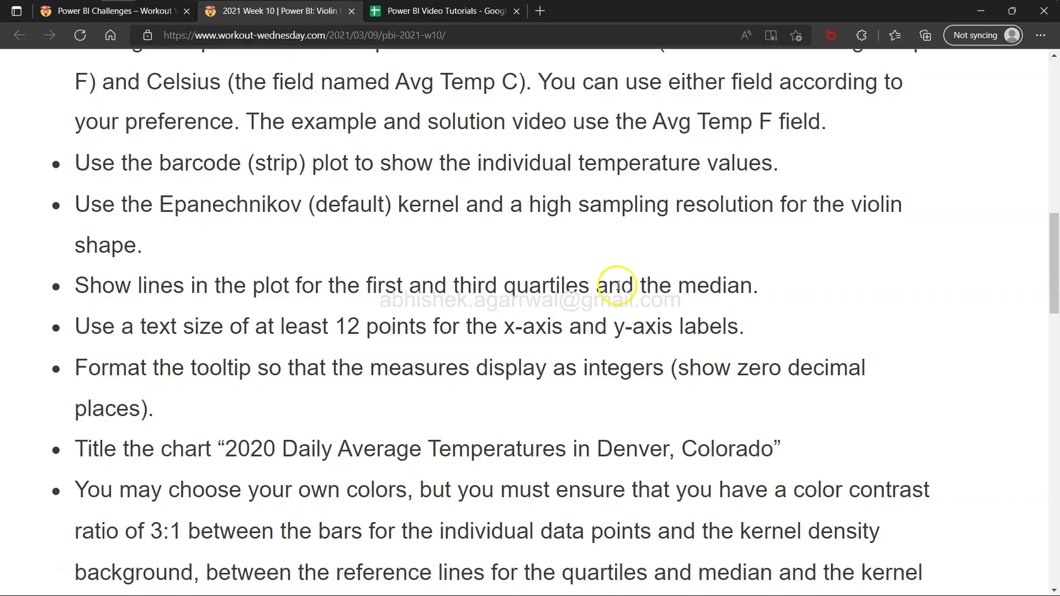
{"action": "key", "text": "alt+Tab"}
{"action": "key", "text": "alt+Tab"}
{"action": "key", "text": "alt+Tab"}
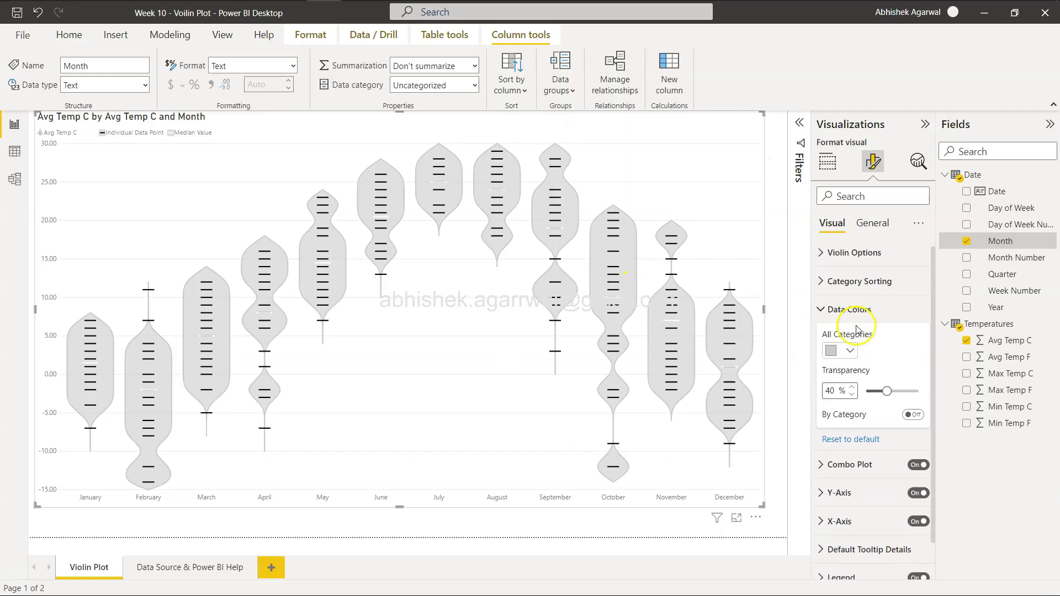
Look through the violin plot's Y-axis, legend and X-axis formatting for quartile line settings.
{"action": "left_click", "coordinate": [821, 319]}
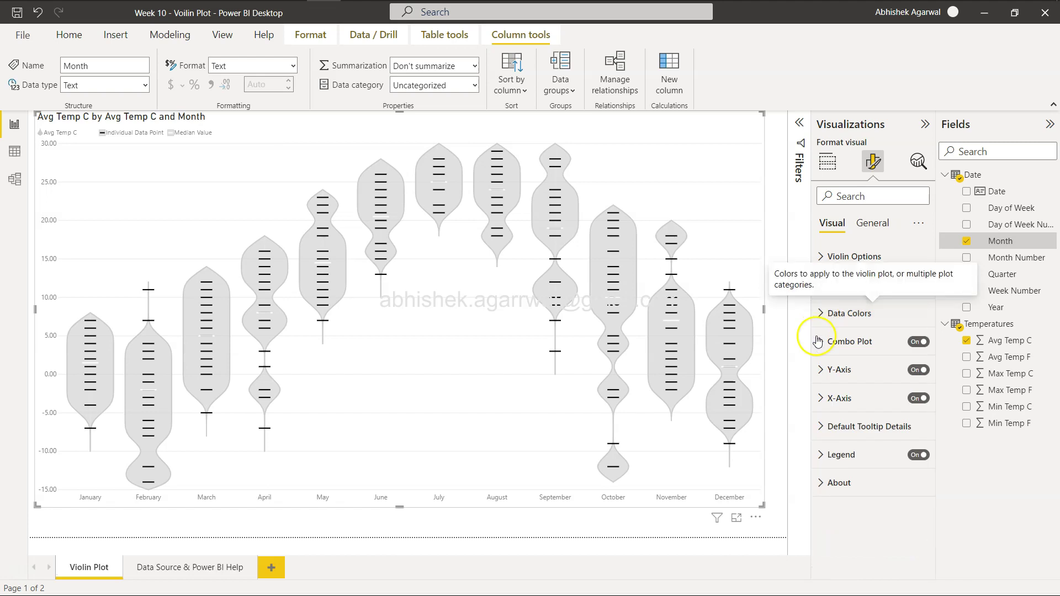
{"action": "left_click", "coordinate": [817, 367]}
{"action": "scroll", "coordinate": [817, 368], "scroll_direction": "down", "scroll_amount": 5}
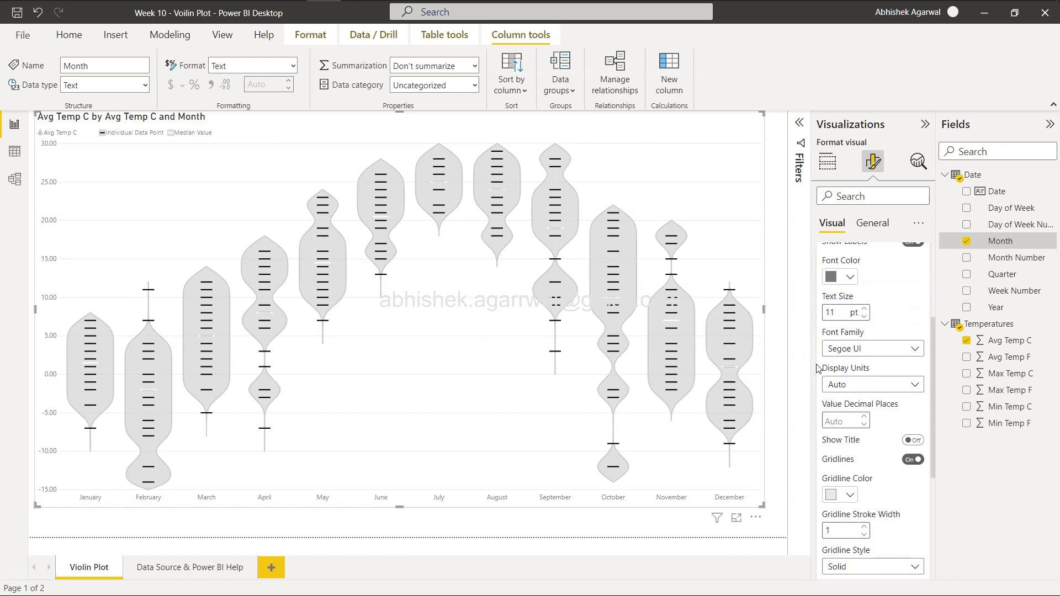
{"action": "scroll", "coordinate": [818, 368], "scroll_direction": "down", "scroll_amount": 1}
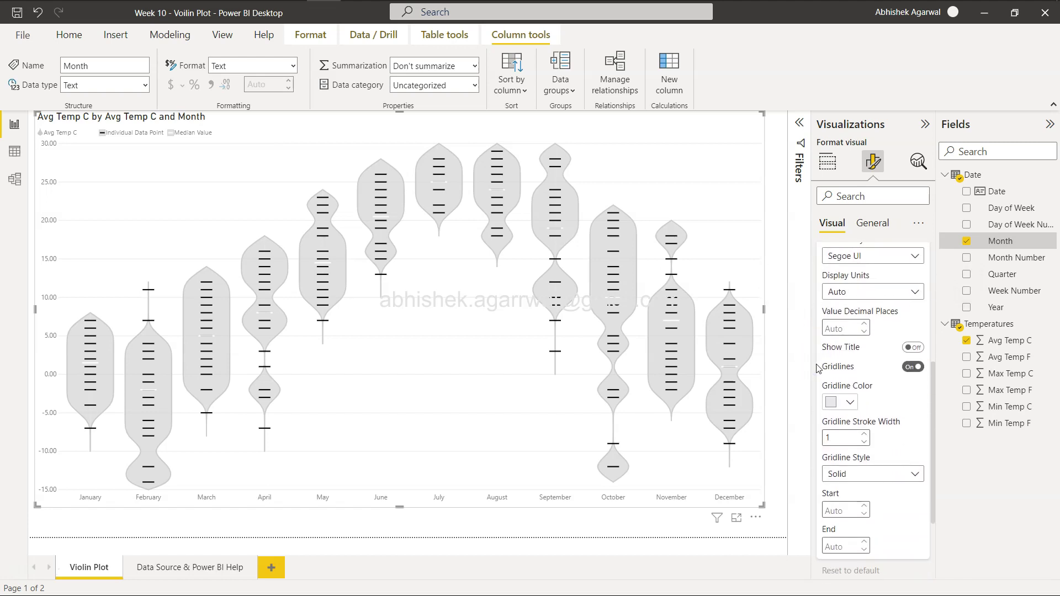
{"action": "scroll", "coordinate": [894, 369], "scroll_direction": "up", "scroll_amount": 1}
{"action": "scroll", "coordinate": [894, 370], "scroll_direction": "down", "scroll_amount": 3}
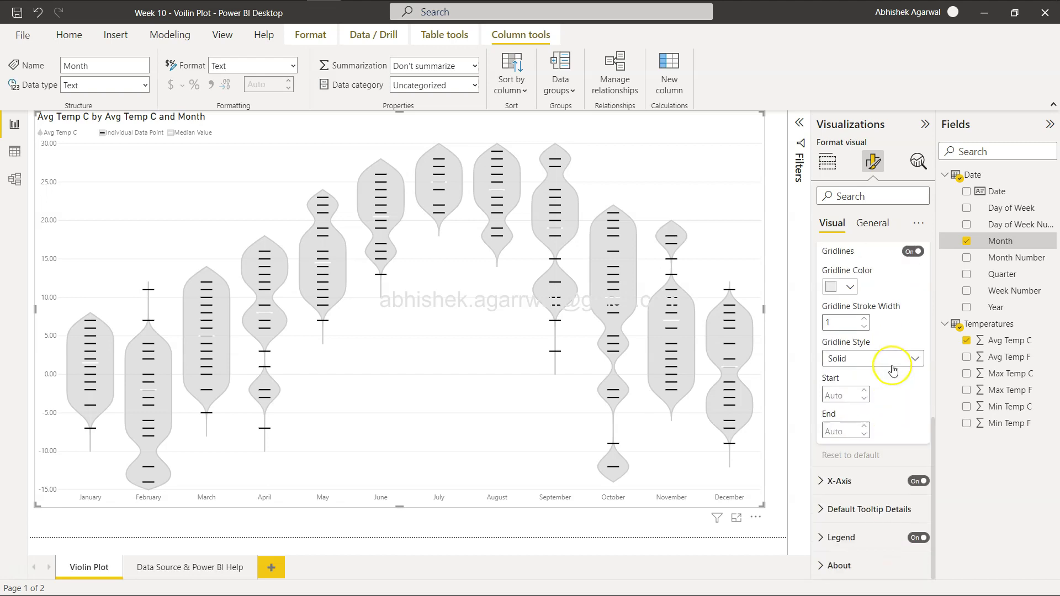
{"action": "left_click", "coordinate": [828, 533]}
{"action": "scroll", "coordinate": [829, 541], "scroll_direction": "down", "scroll_amount": 7}
{"action": "scroll", "coordinate": [829, 547], "scroll_direction": "down", "scroll_amount": 1}
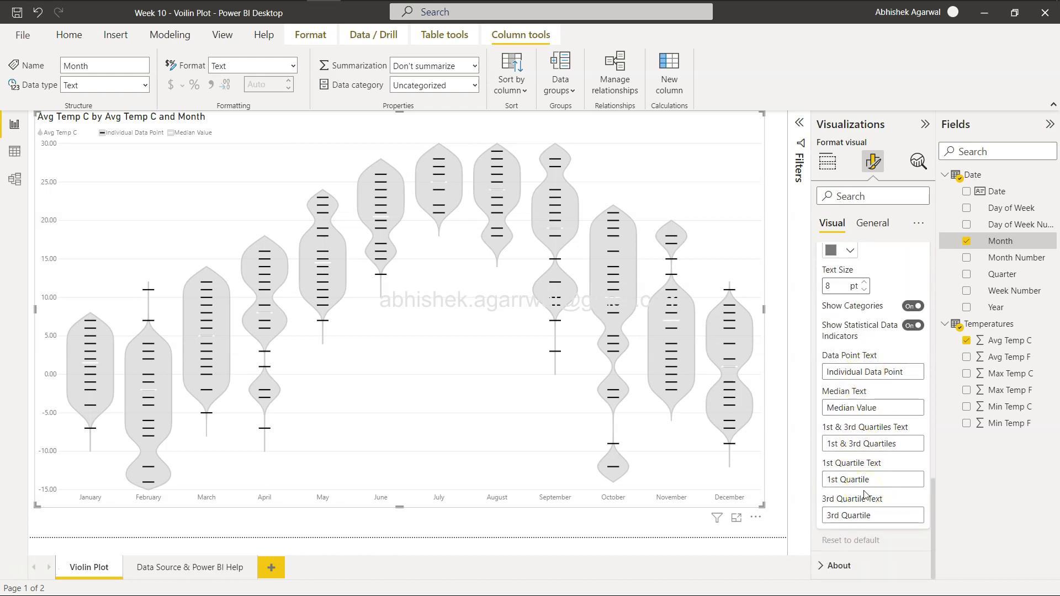
{"action": "scroll", "coordinate": [865, 493], "scroll_direction": "up", "scroll_amount": 5}
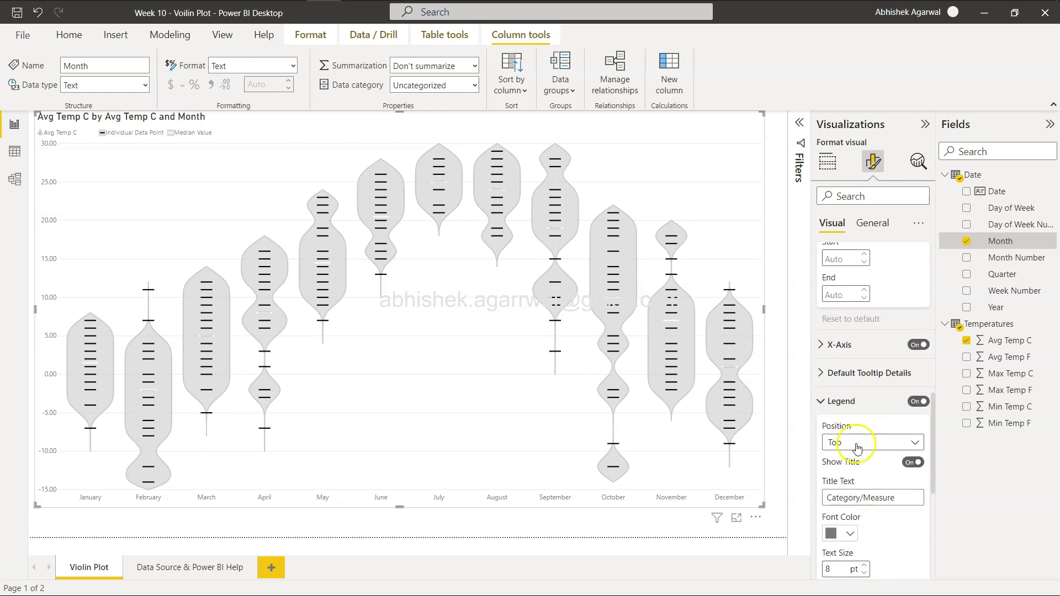
{"action": "left_click", "coordinate": [836, 345]}
{"action": "scroll", "coordinate": [831, 351], "scroll_direction": "up", "scroll_amount": 5}
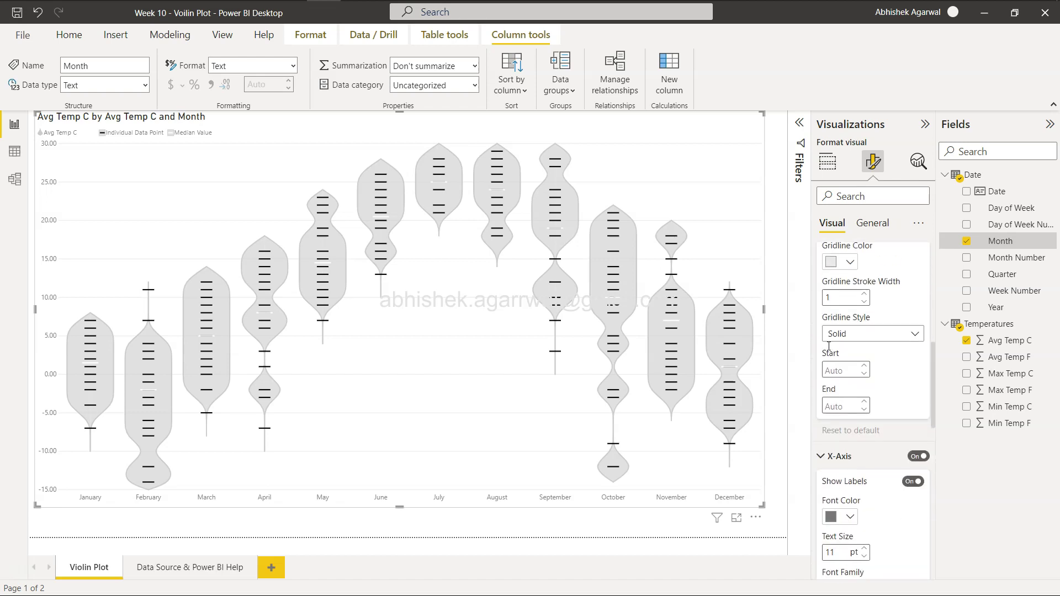
{"action": "scroll", "coordinate": [828, 351], "scroll_direction": "up", "scroll_amount": 3}
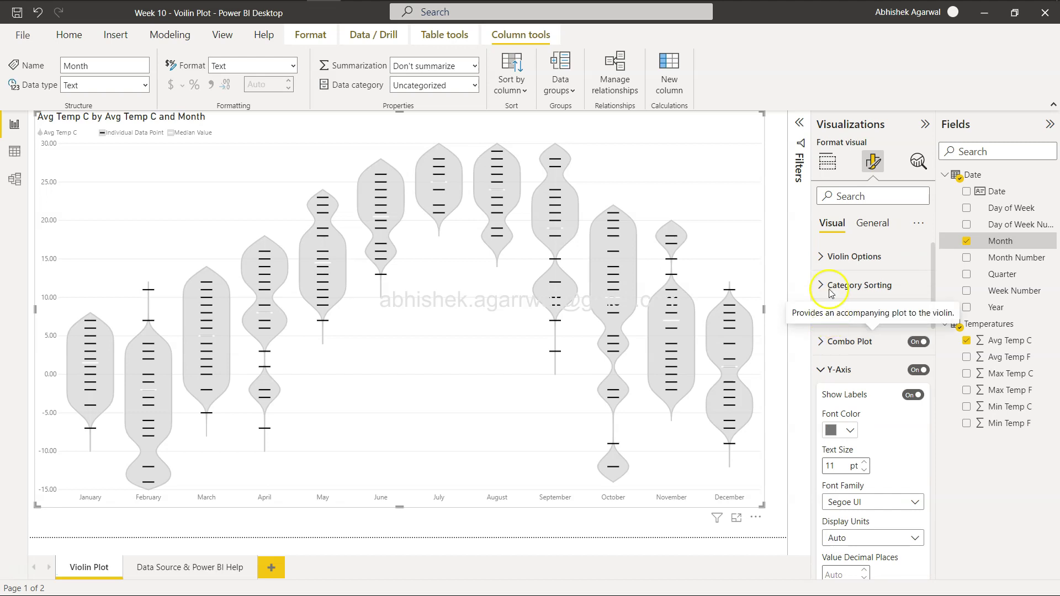
Check the violin, category sorting and data color settings, and find the quartile and median line options under Combo Plot.
{"action": "left_click", "coordinate": [824, 257]}
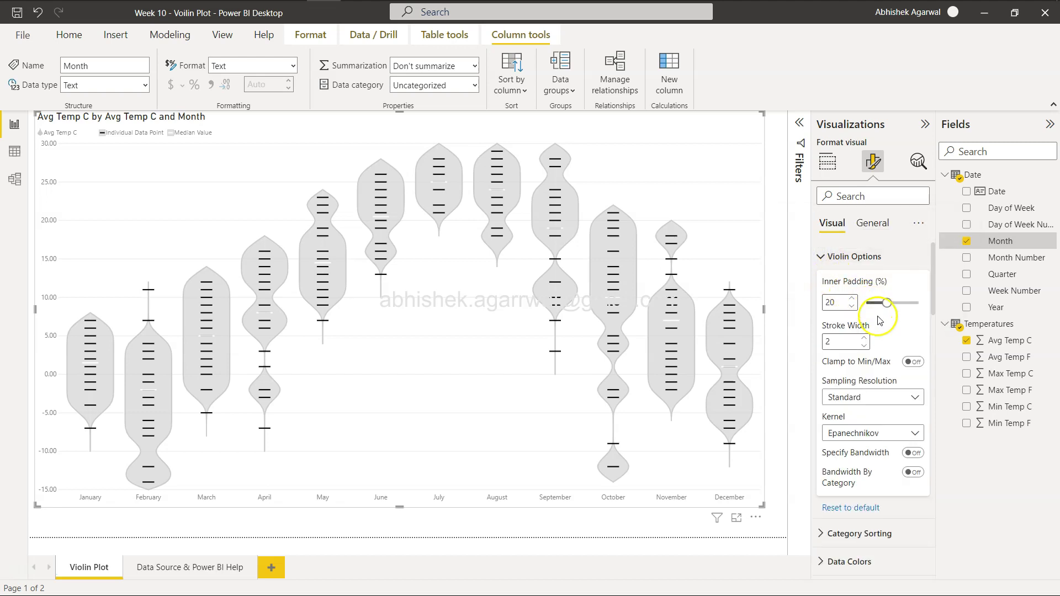
{"action": "scroll", "coordinate": [878, 407], "scroll_direction": "down", "scroll_amount": 3}
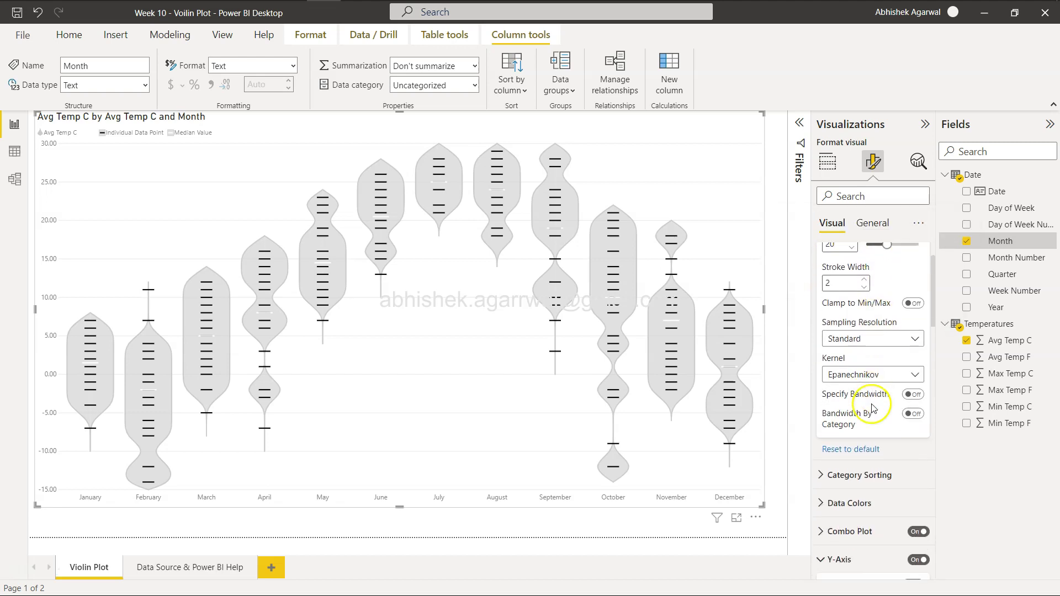
{"action": "left_click", "coordinate": [873, 408]}
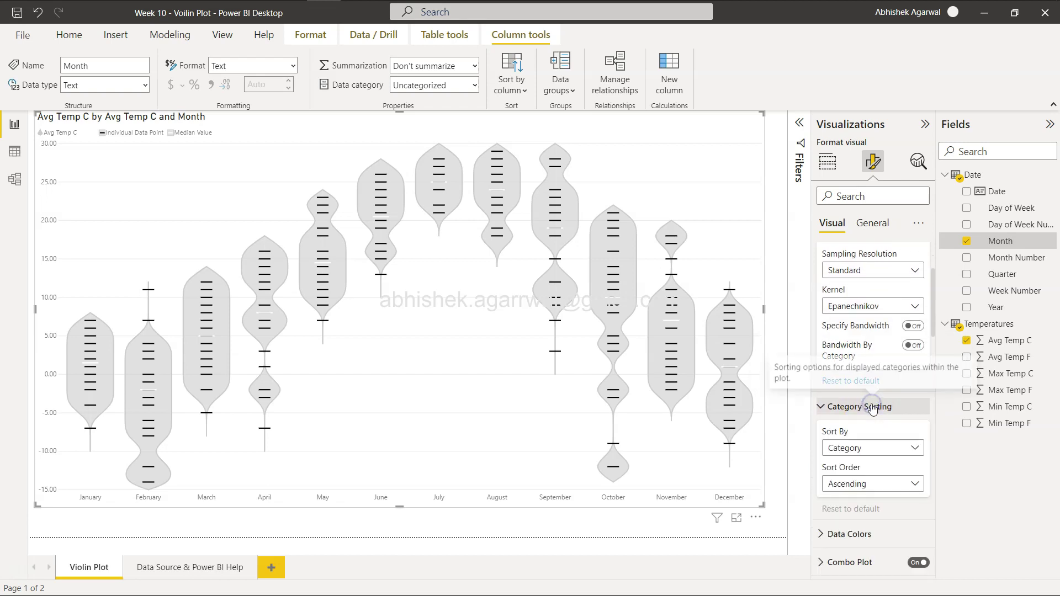
{"action": "left_click", "coordinate": [872, 409]}
{"action": "scroll", "coordinate": [864, 398], "scroll_direction": "down", "scroll_amount": 2}
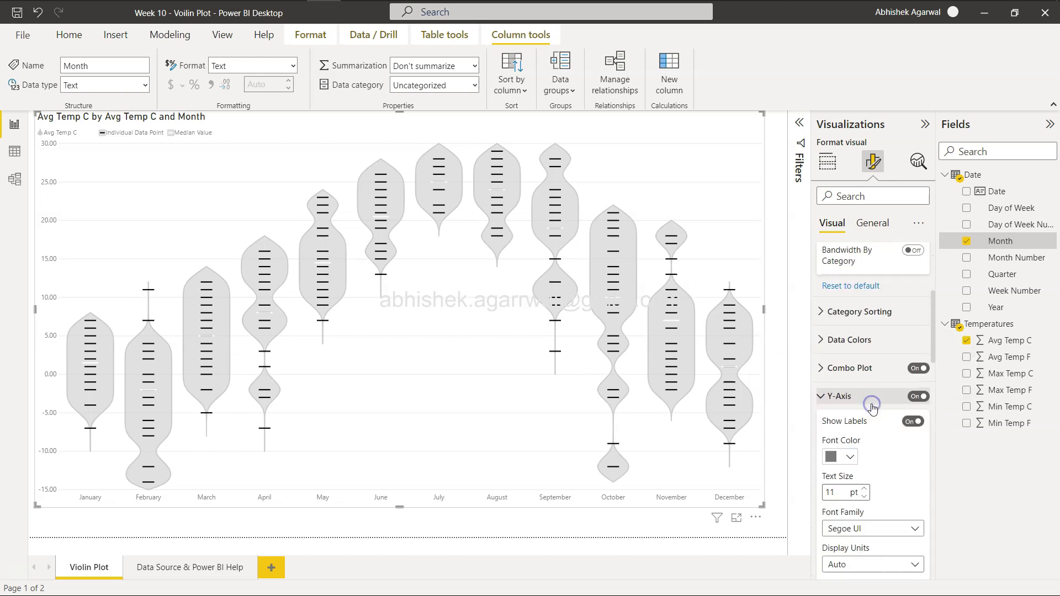
{"action": "left_click", "coordinate": [824, 336]}
{"action": "scroll", "coordinate": [824, 337], "scroll_direction": "up", "scroll_amount": 1}
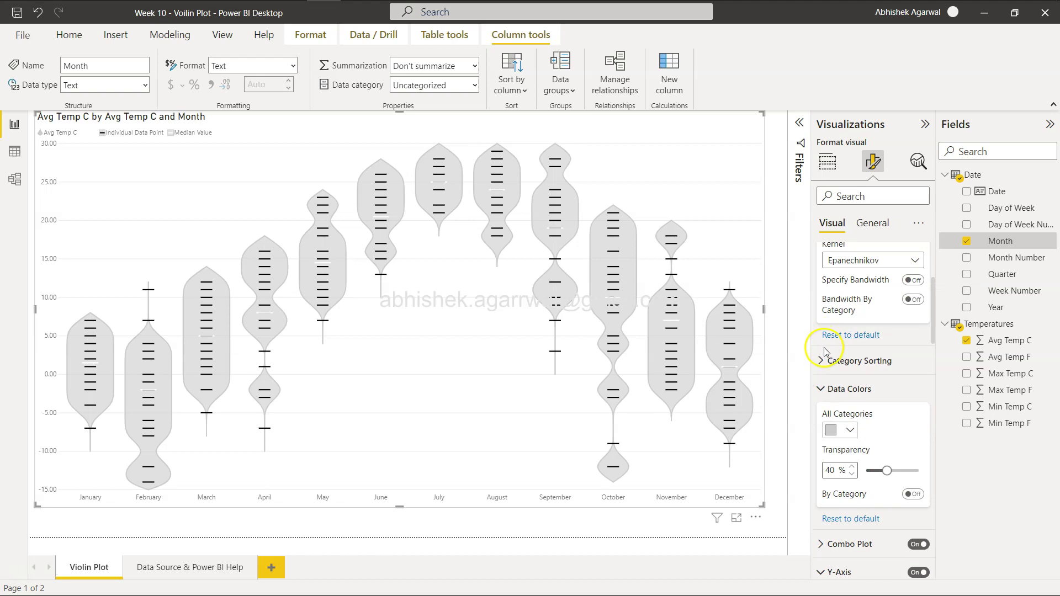
{"action": "left_click", "coordinate": [822, 362]}
{"action": "scroll", "coordinate": [822, 363], "scroll_direction": "down", "scroll_amount": 3}
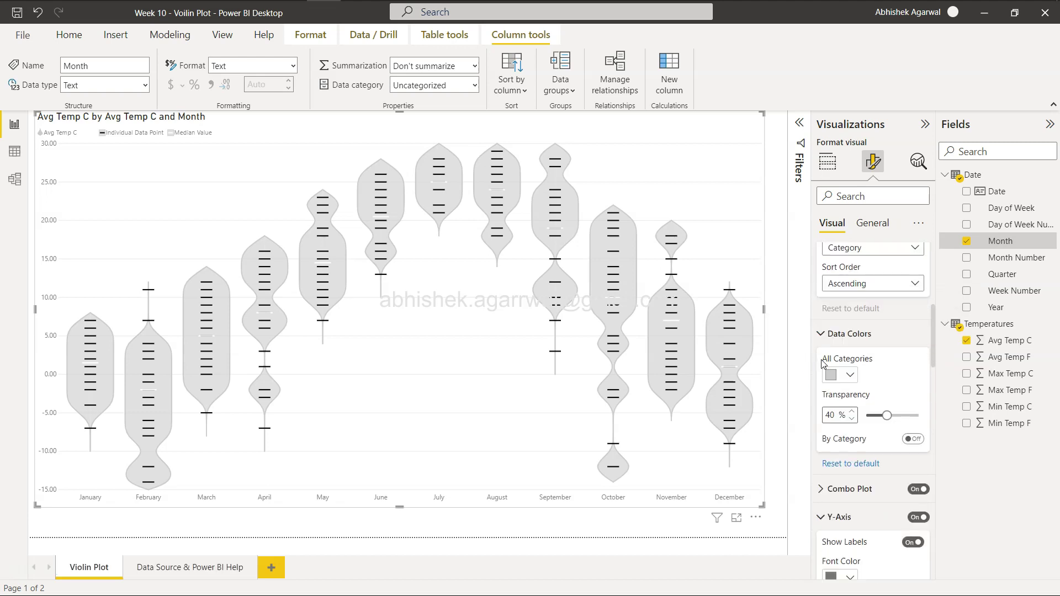
{"action": "left_click", "coordinate": [823, 495]}
{"action": "scroll", "coordinate": [823, 497], "scroll_direction": "down", "scroll_amount": 6}
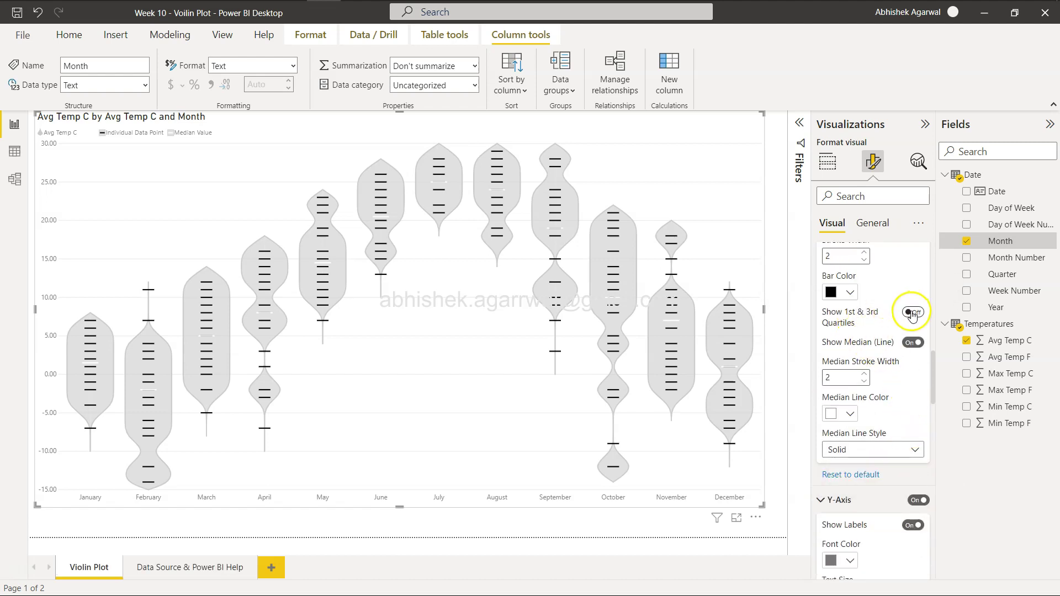
Reread the quartile and median line requirement on the browser's challenge page, and return to Power BI Desktop.
{"action": "key", "text": "alt+Tab"}
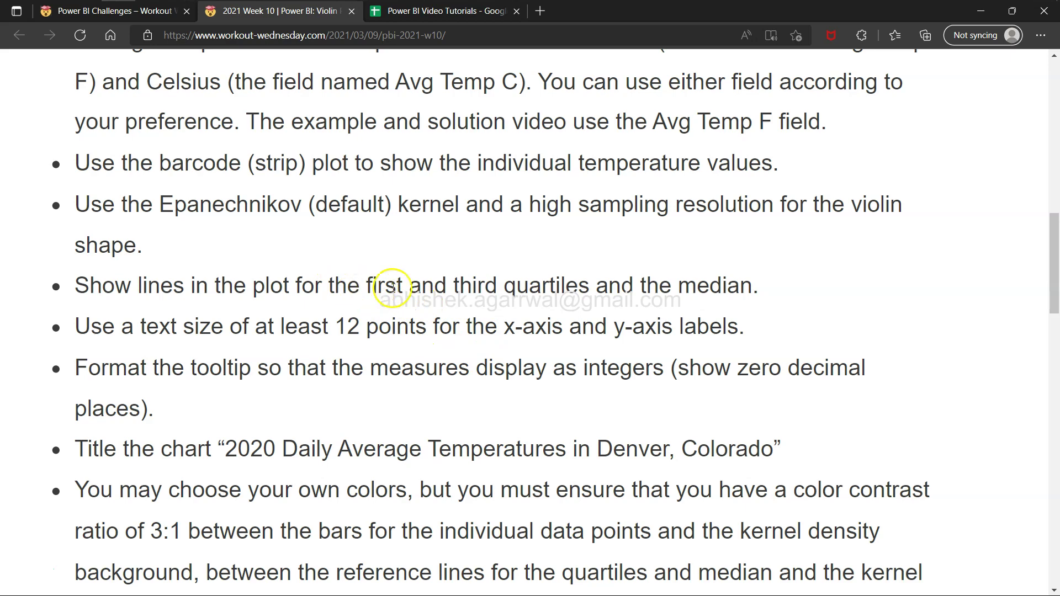
{"action": "key", "text": "alt+Tab"}
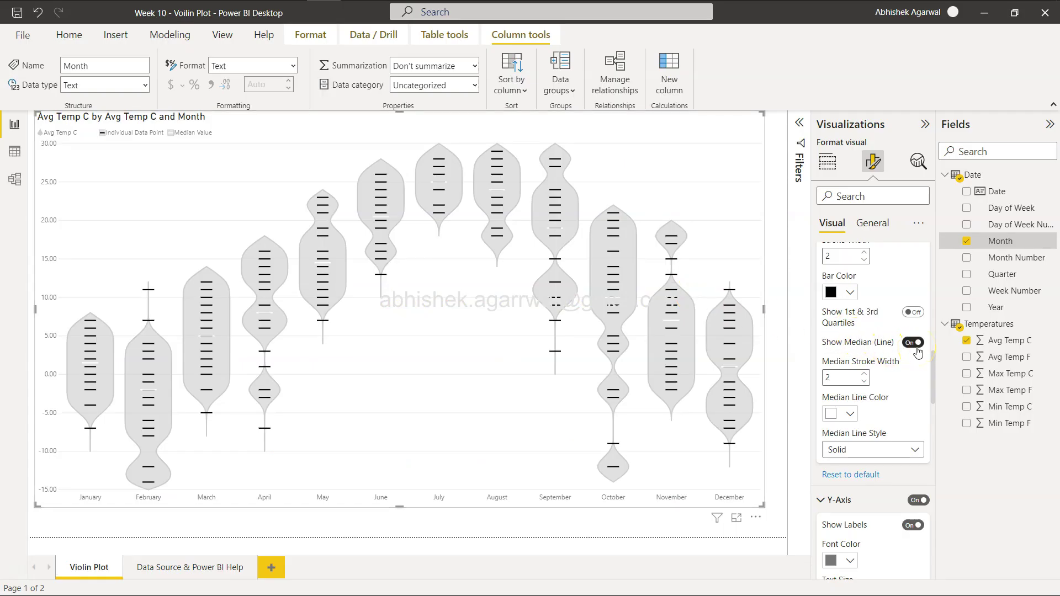
Set the violin plot's median line color to dark orange-brown and show the 1st and 3rd quartile lines.
{"action": "left_click", "coordinate": [852, 416]}
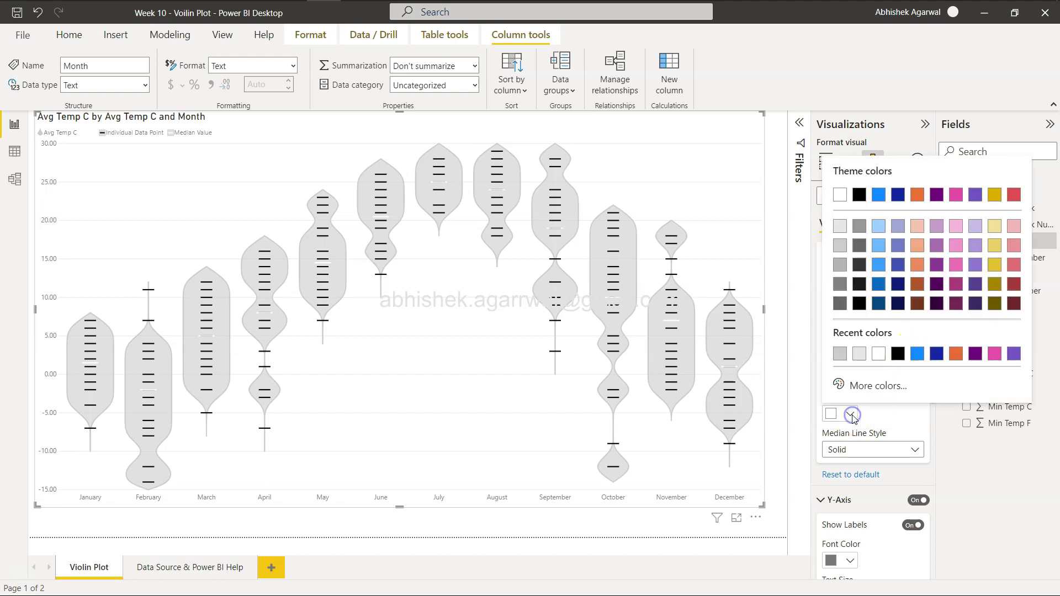
{"action": "left_click", "coordinate": [916, 228]}
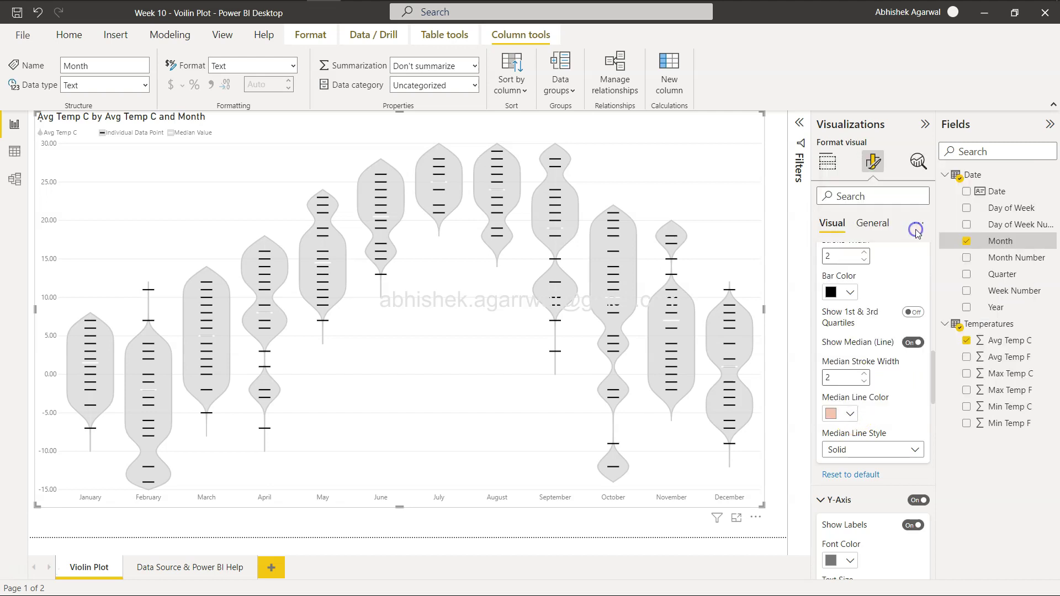
{"action": "left_click", "coordinate": [846, 413]}
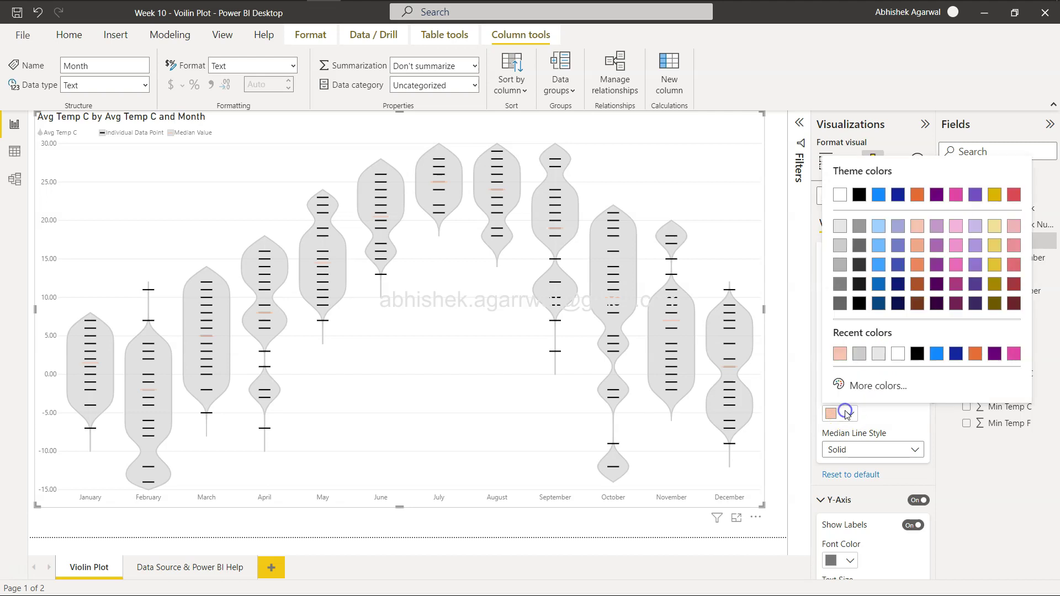
{"action": "left_click", "coordinate": [917, 268]}
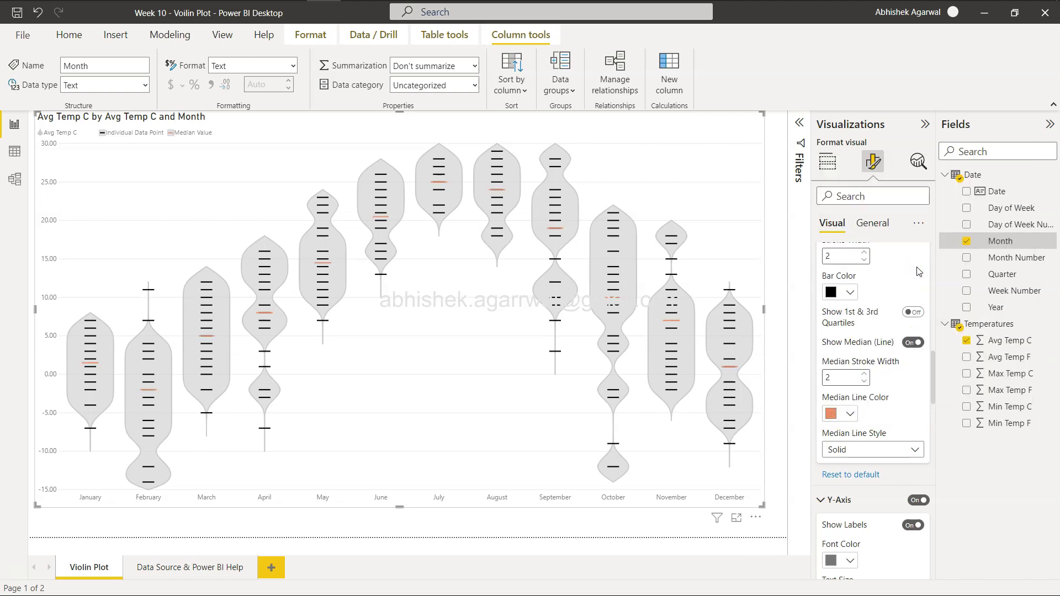
{"action": "left_click", "coordinate": [850, 414]}
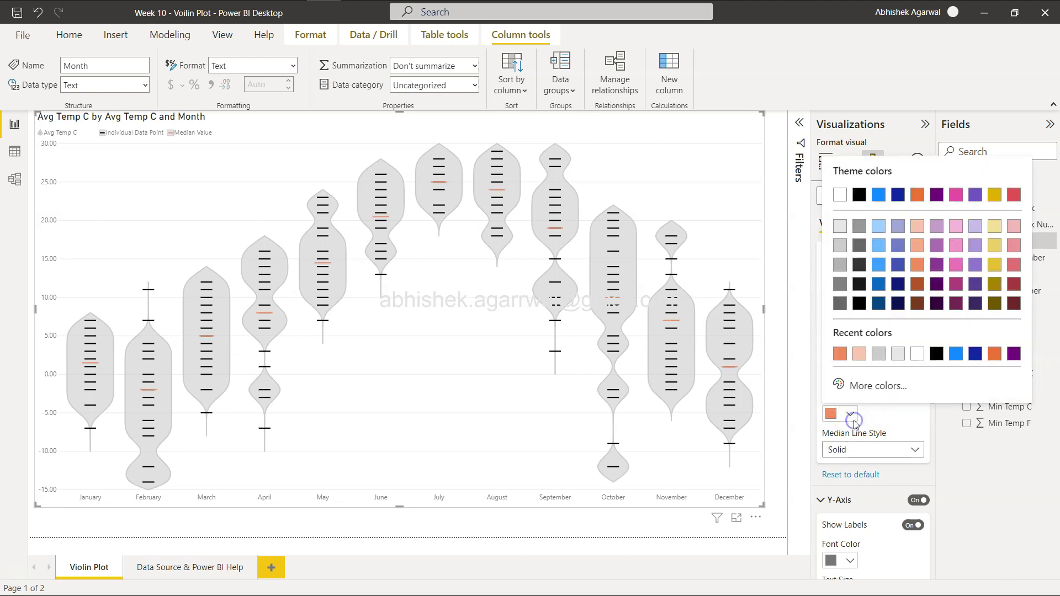
{"action": "left_click", "coordinate": [919, 288]}
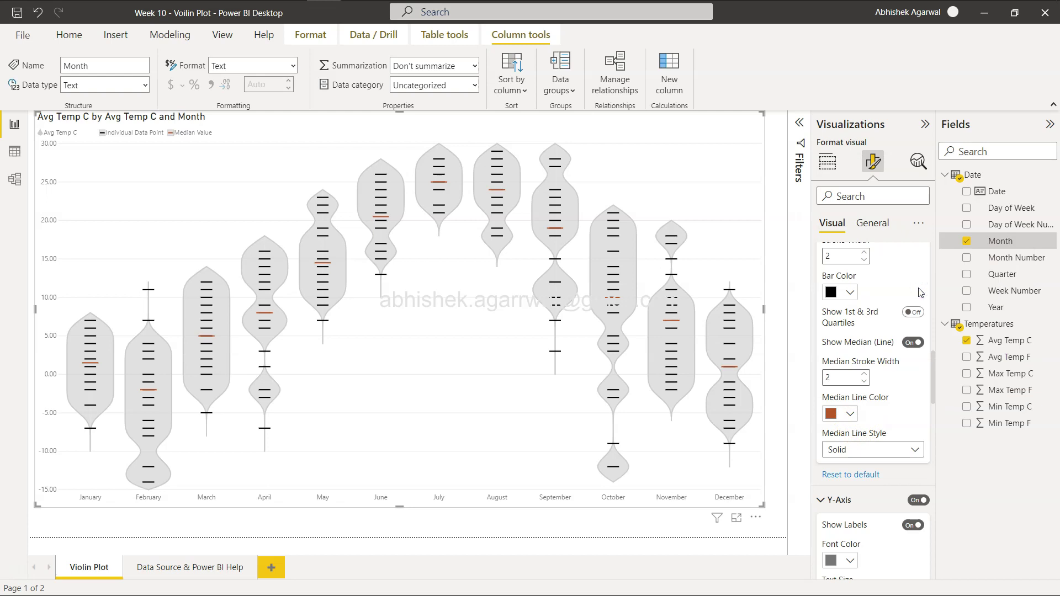
{"action": "left_click", "coordinate": [913, 312]}
Try a blue bar color for the individual data points, and undo the change.
{"action": "left_click", "coordinate": [851, 293]}
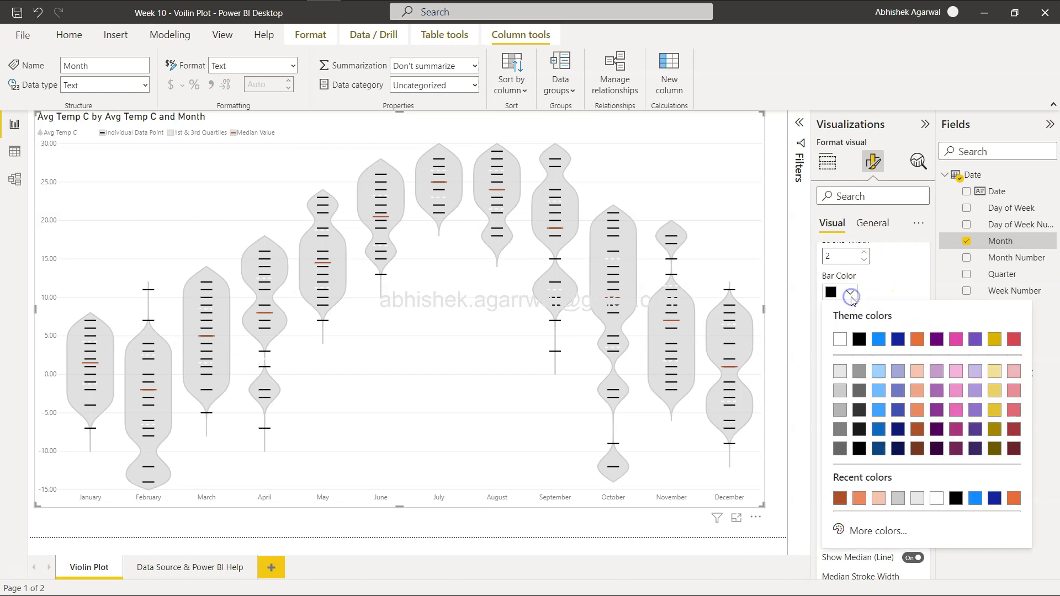
{"action": "left_click", "coordinate": [879, 409]}
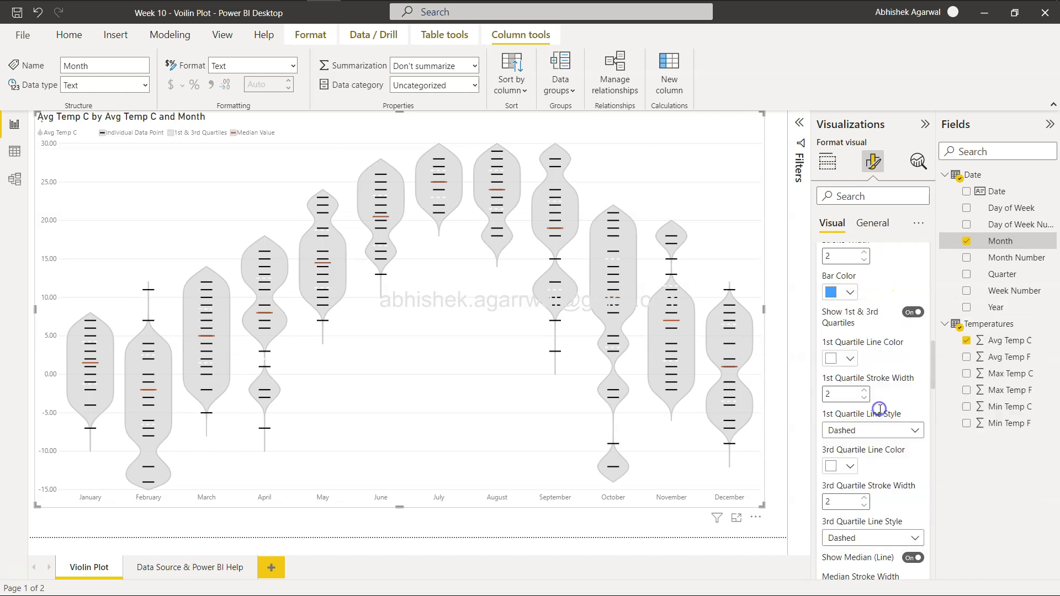
{"action": "left_click", "coordinate": [855, 314]}
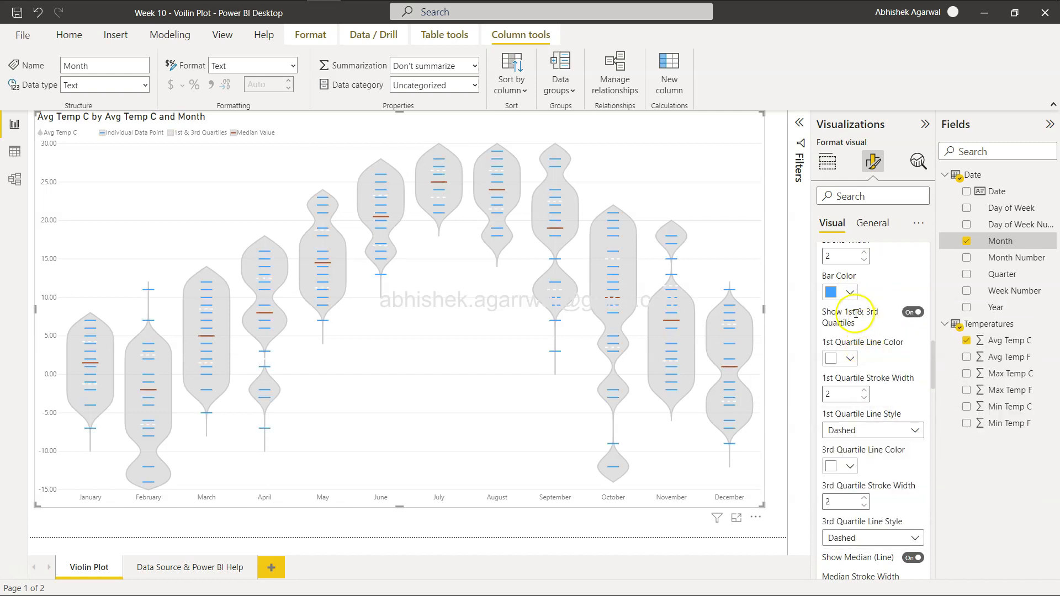
{"action": "key", "text": "ctrl+z"}
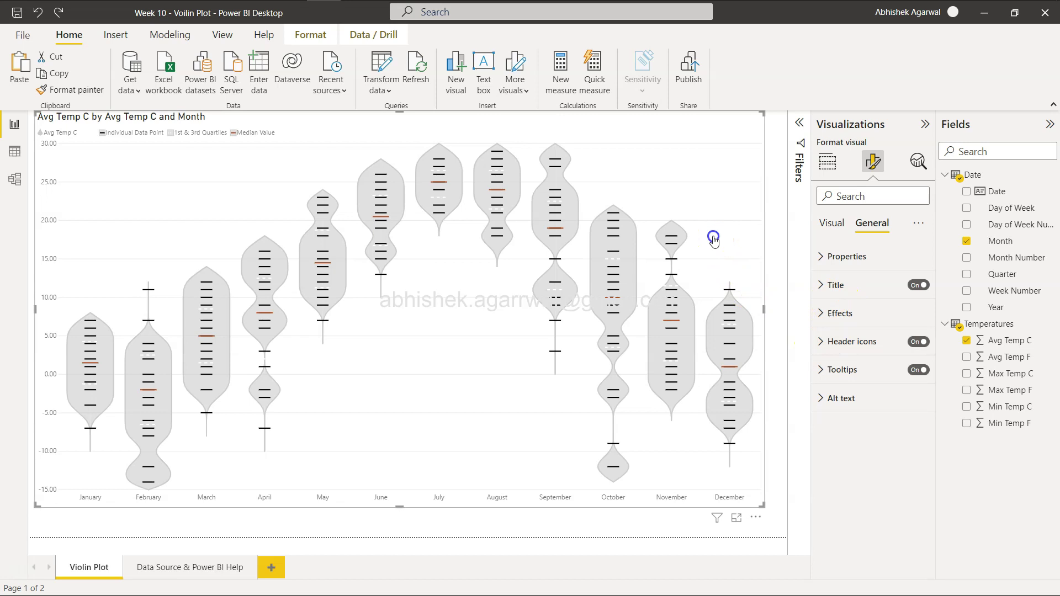
Set the 1st and 3rd quartile line colors in the Combo Plot settings to the same medium blue.
{"action": "left_click", "coordinate": [832, 223]}
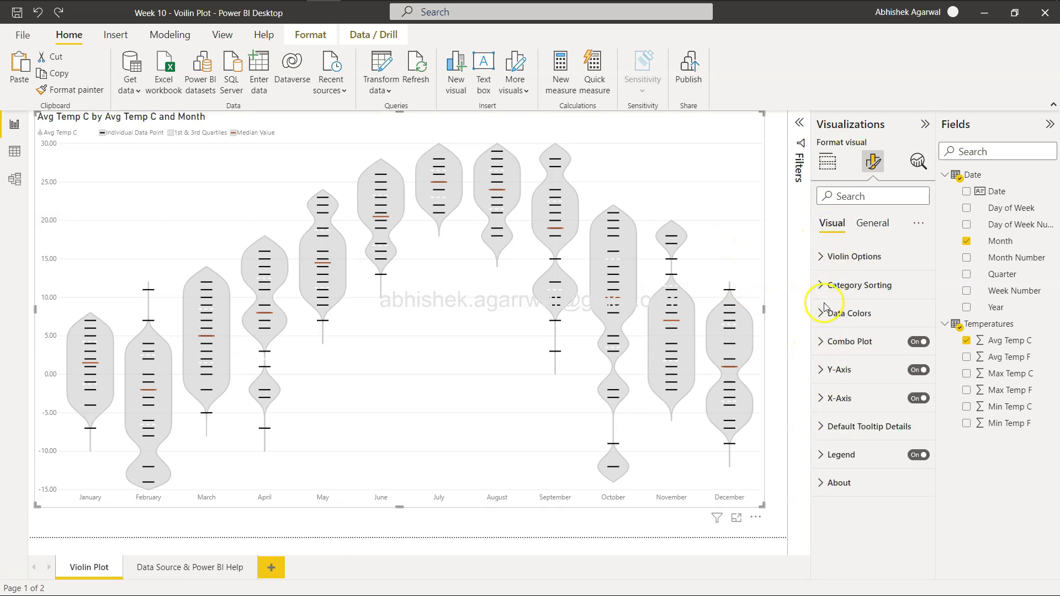
{"action": "left_click", "coordinate": [823, 342]}
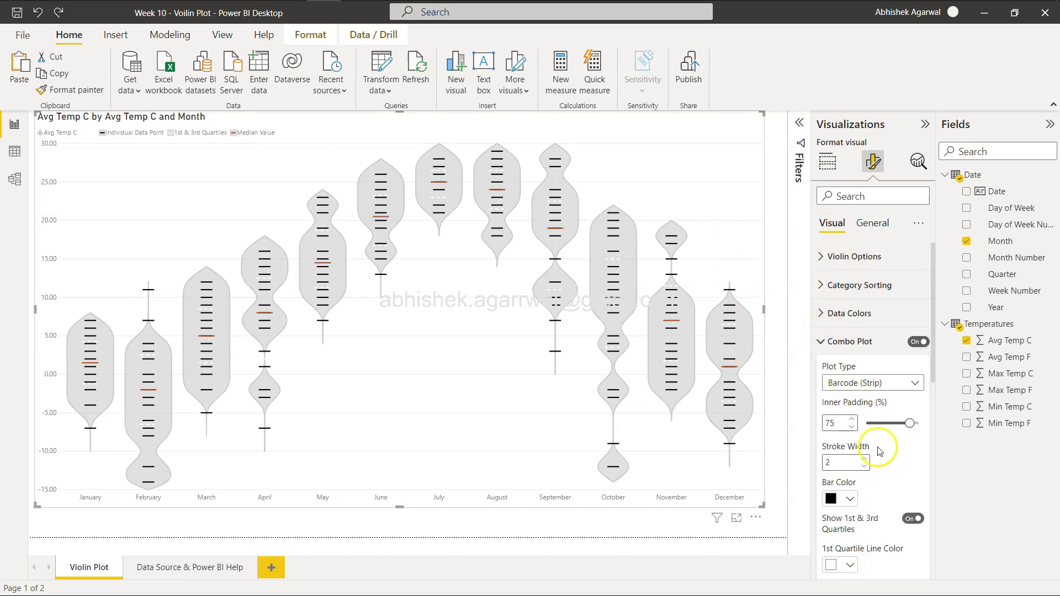
{"action": "scroll", "coordinate": [880, 452], "scroll_direction": "down", "scroll_amount": 2}
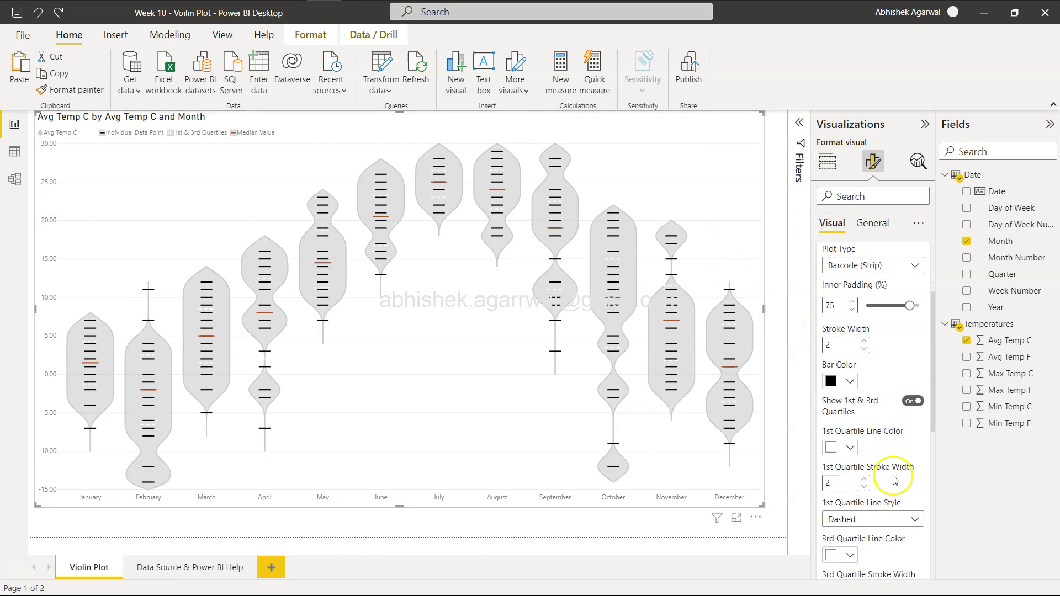
{"action": "left_click", "coordinate": [851, 448]}
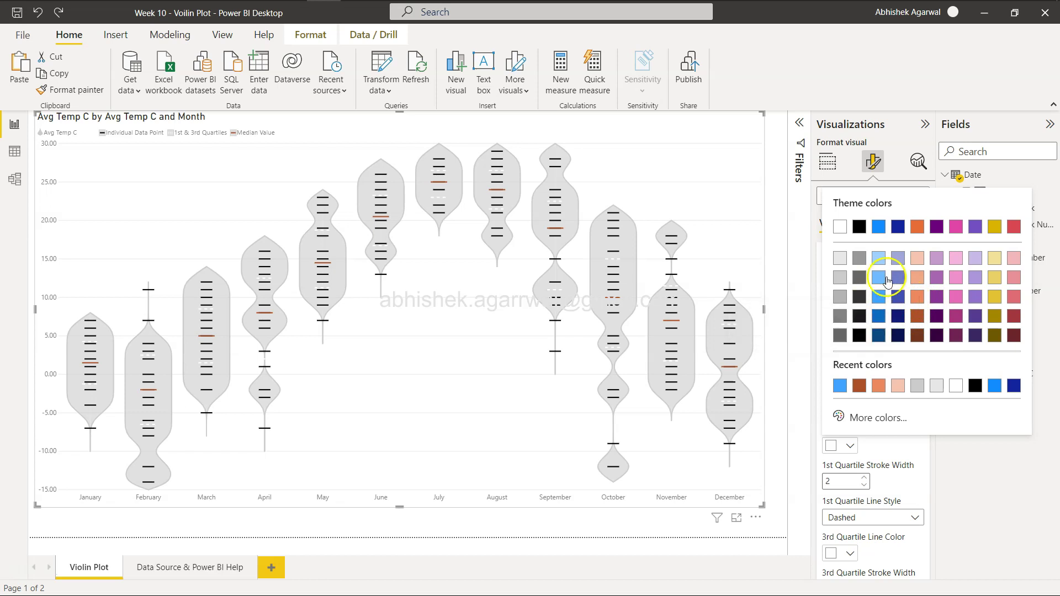
{"action": "left_click", "coordinate": [879, 318]}
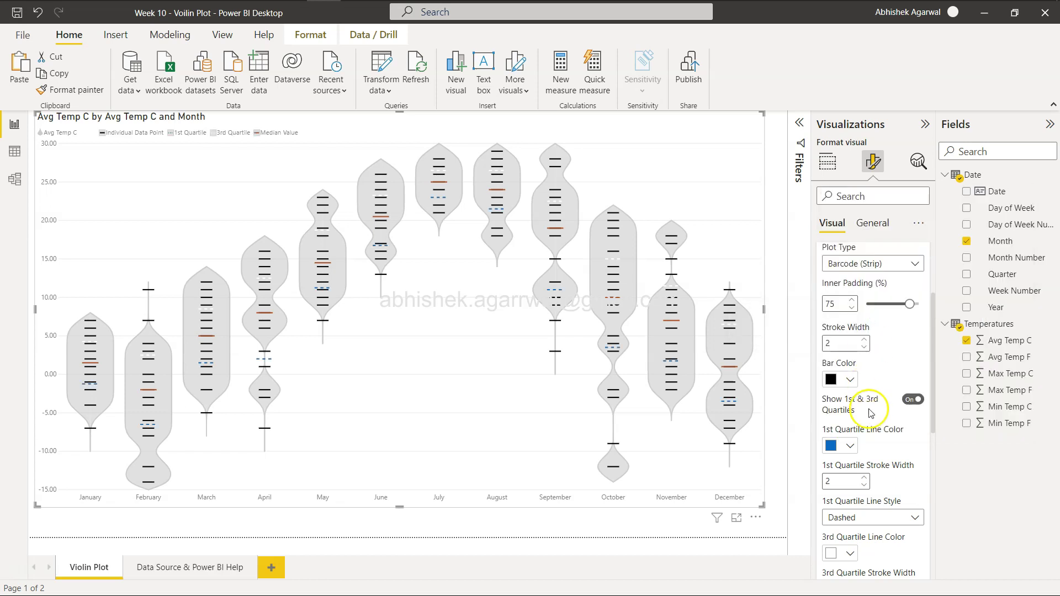
{"action": "scroll", "coordinate": [867, 482], "scroll_direction": "down", "scroll_amount": 3}
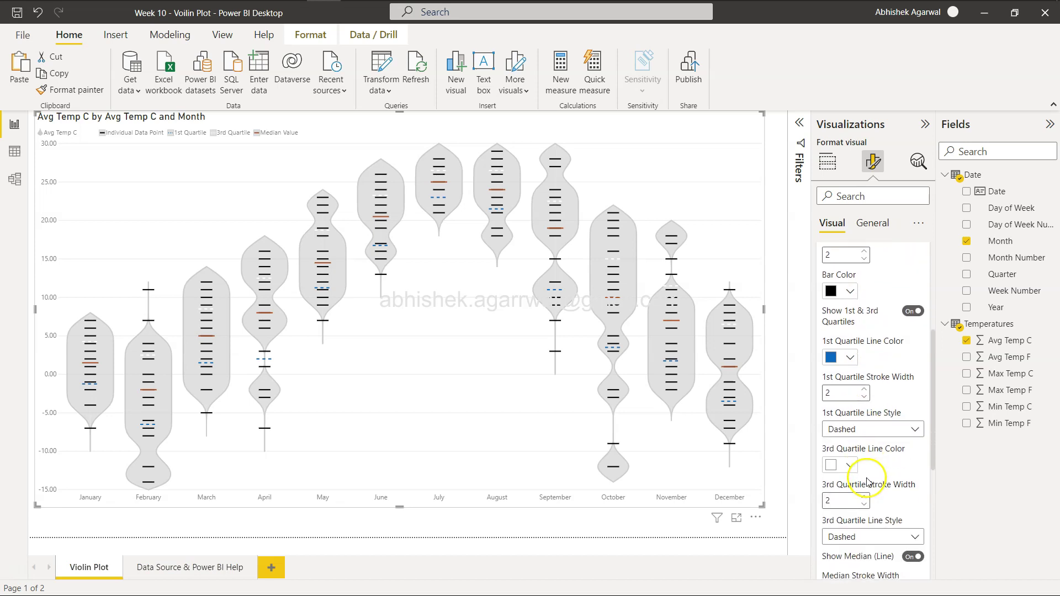
{"action": "left_click", "coordinate": [849, 358]}
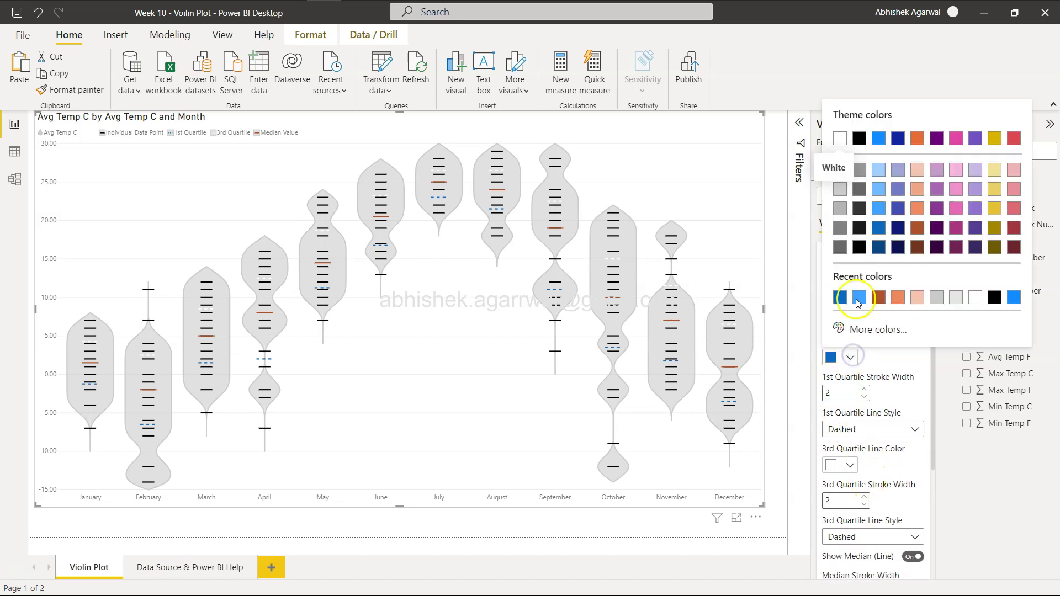
{"action": "left_click", "coordinate": [878, 209]}
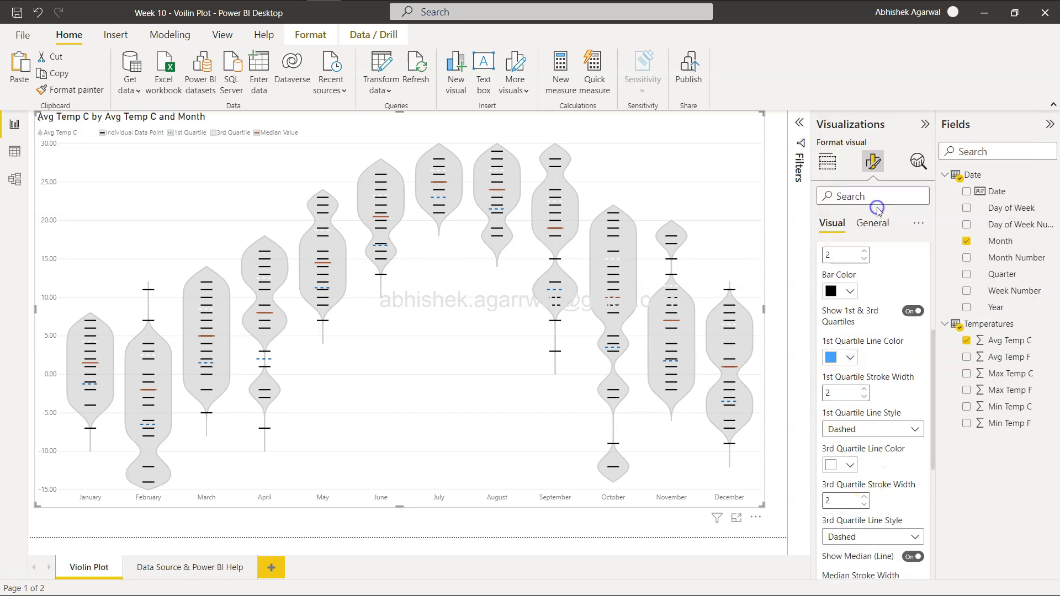
{"action": "left_click", "coordinate": [845, 465]}
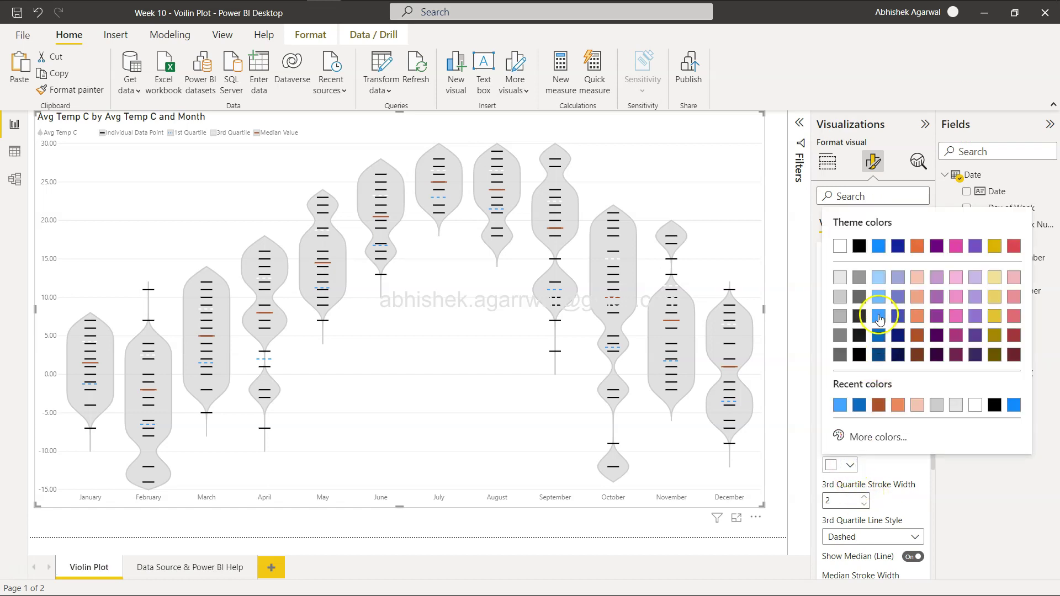
{"action": "left_click", "coordinate": [879, 319]}
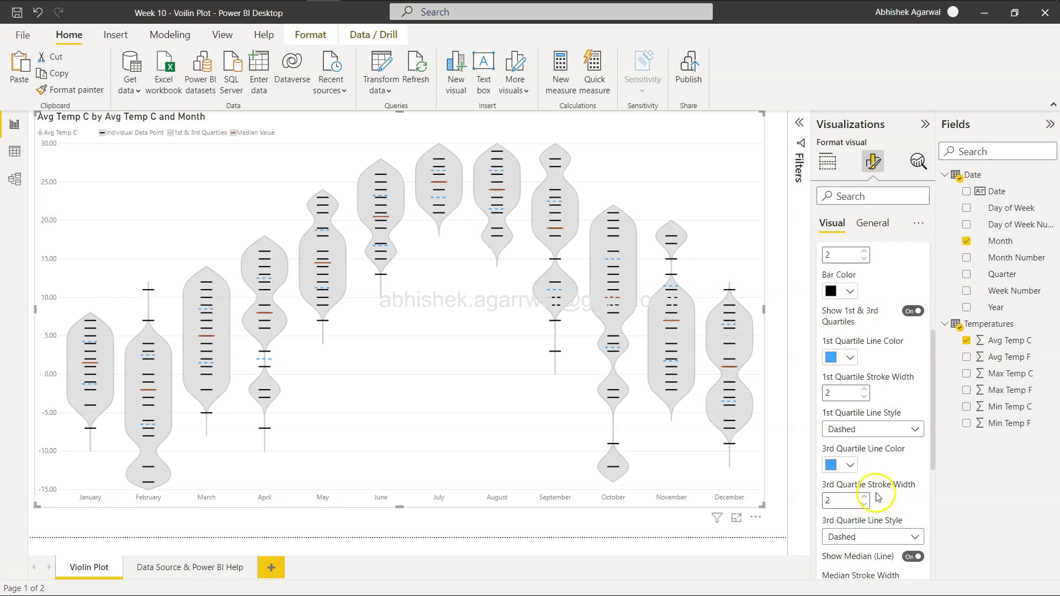
Try the Solid and Dotted styles for the 1st quartile line, and restore the Dashed style.
{"action": "left_click", "coordinate": [878, 430]}
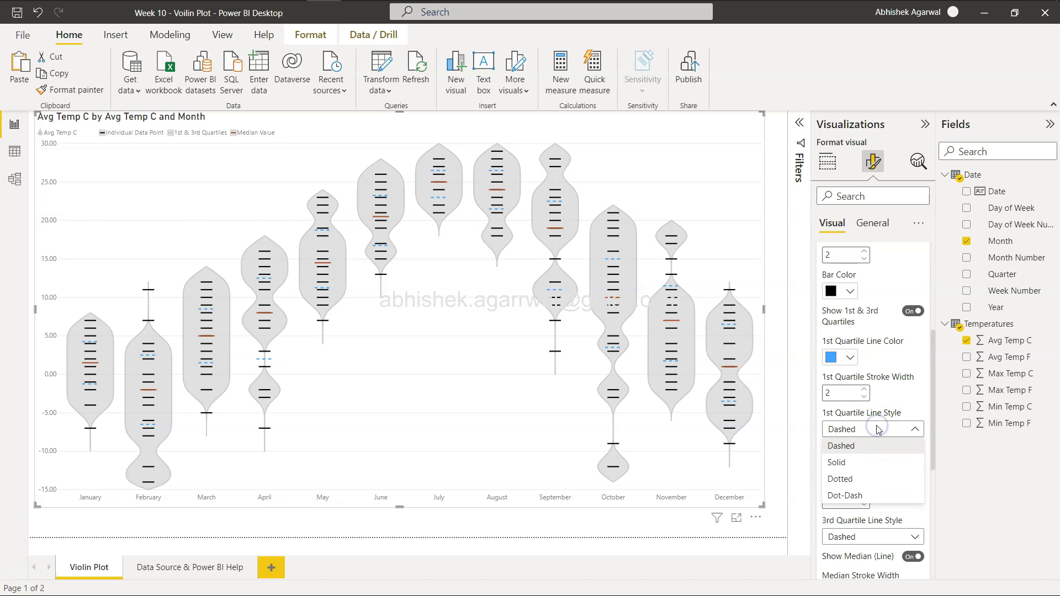
{"action": "left_click", "coordinate": [869, 461]}
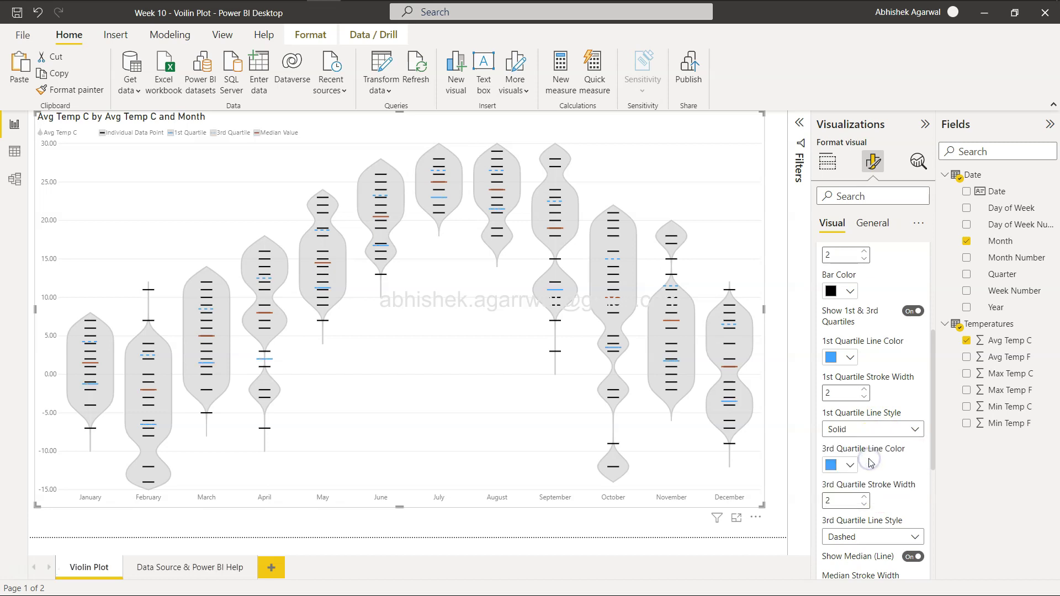
{"action": "left_click", "coordinate": [878, 427]}
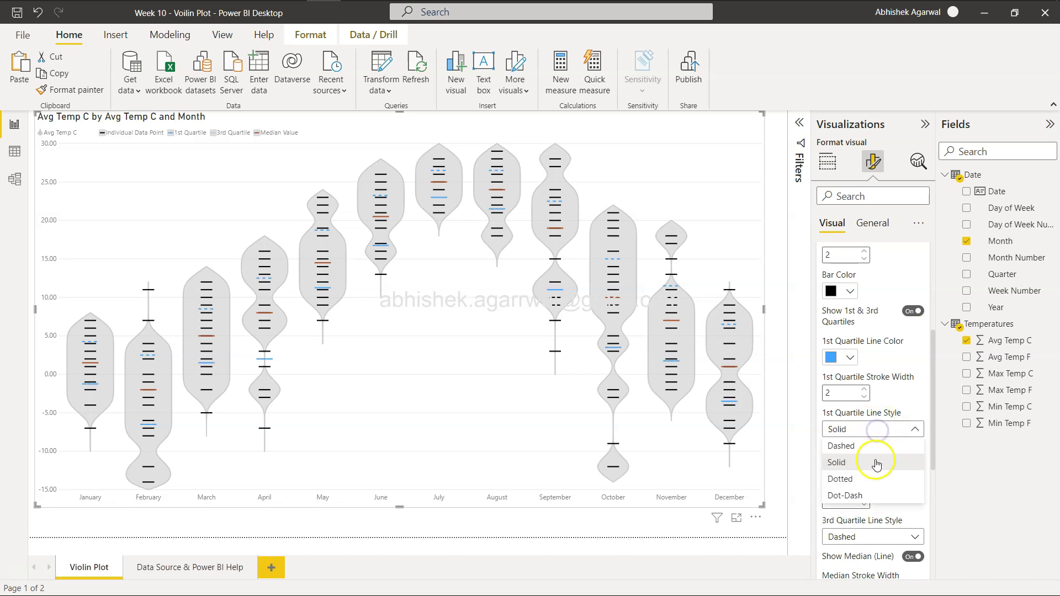
{"action": "left_click", "coordinate": [877, 478]}
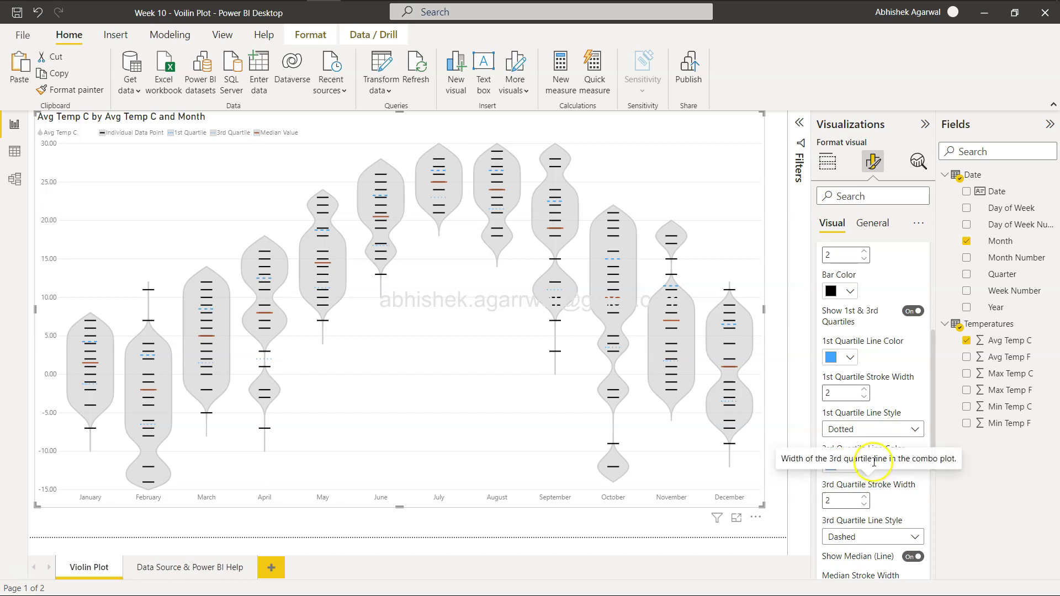
{"action": "left_click", "coordinate": [882, 428]}
{"action": "left_click", "coordinate": [867, 445]}
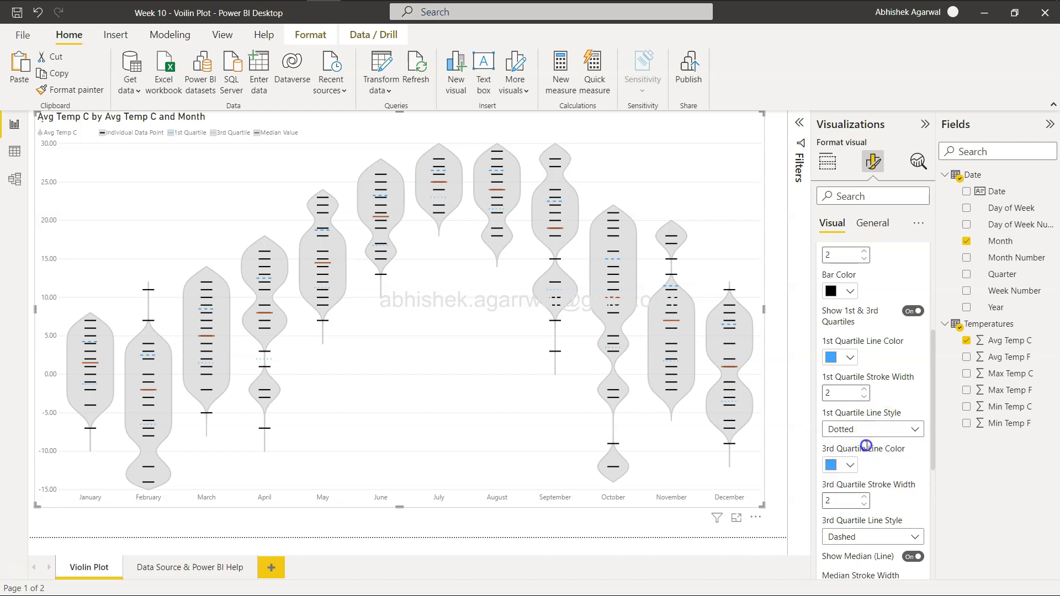
Try light gray for the individual data point bars, and set their bar color to white.
{"action": "scroll", "coordinate": [887, 497], "scroll_direction": "down", "scroll_amount": 5}
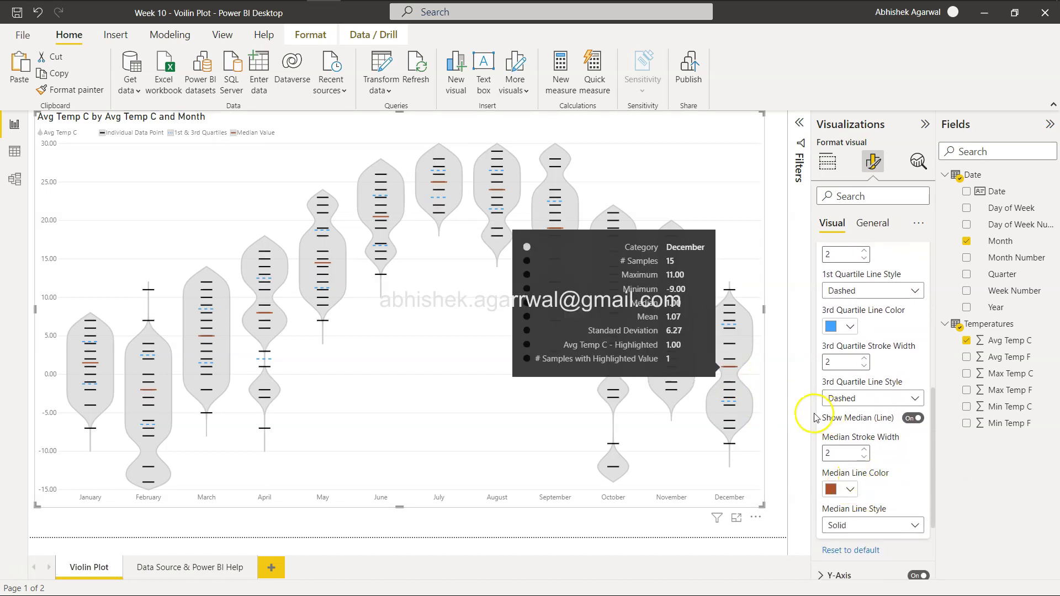
{"action": "scroll", "coordinate": [870, 371], "scroll_direction": "up", "scroll_amount": 8}
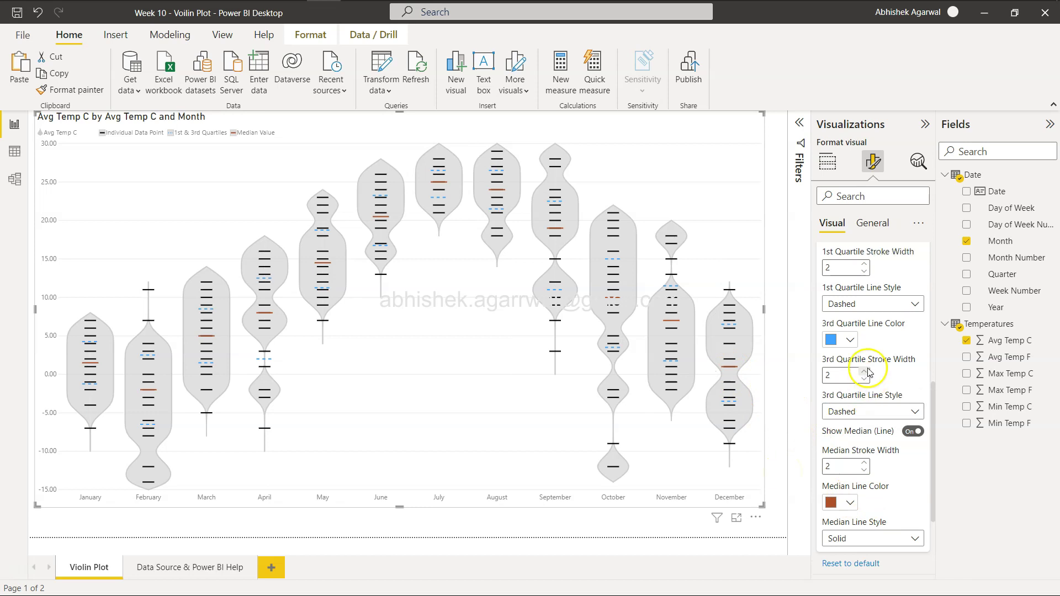
{"action": "scroll", "coordinate": [871, 371], "scroll_direction": "up", "scroll_amount": 2}
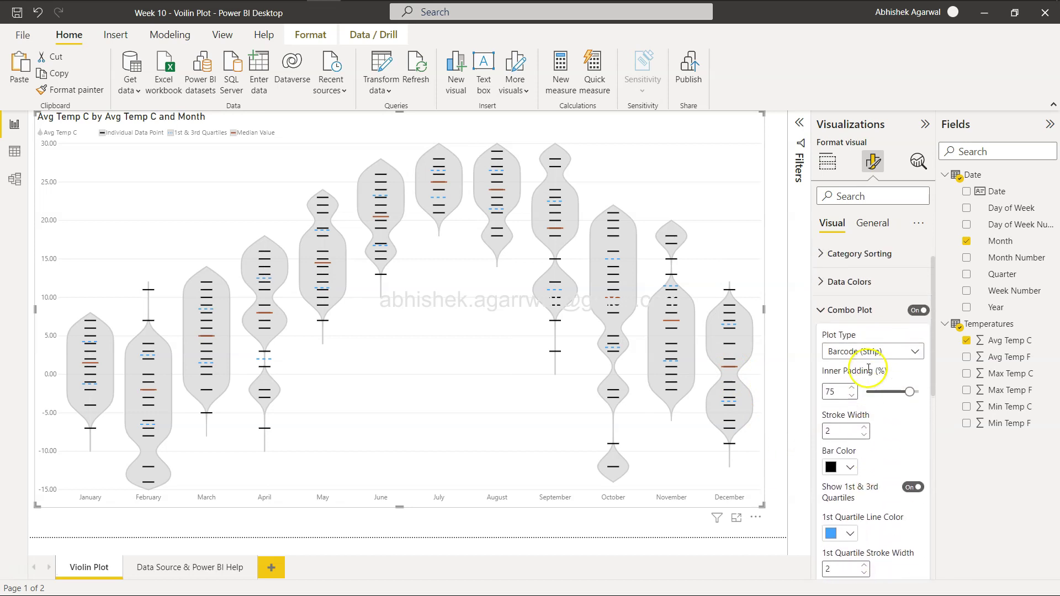
{"action": "scroll", "coordinate": [869, 381], "scroll_direction": "down", "scroll_amount": 1}
{"action": "scroll", "coordinate": [868, 388], "scroll_direction": "up", "scroll_amount": 1}
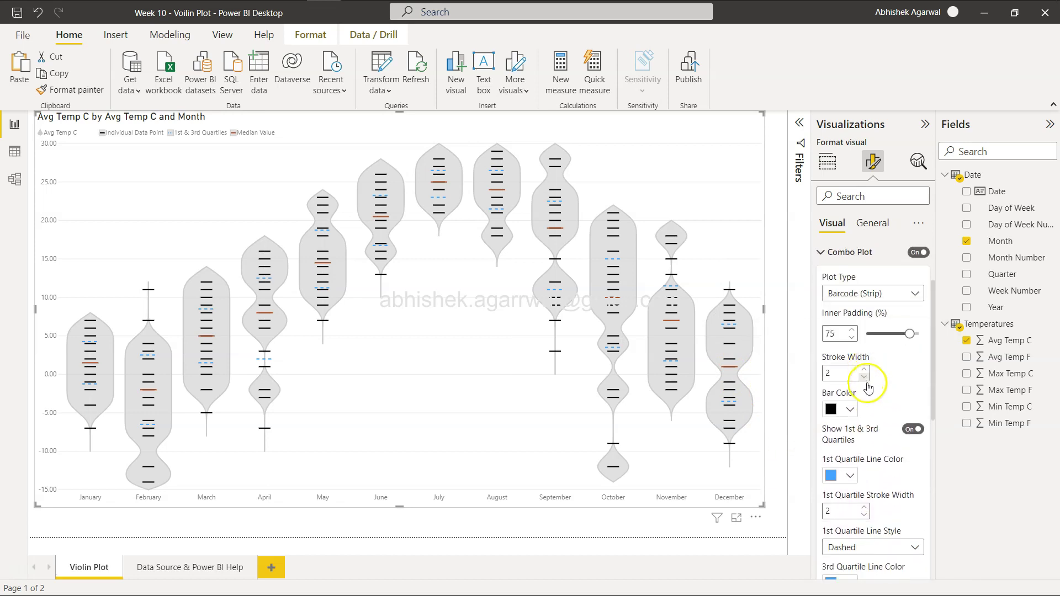
{"action": "left_click", "coordinate": [851, 409]}
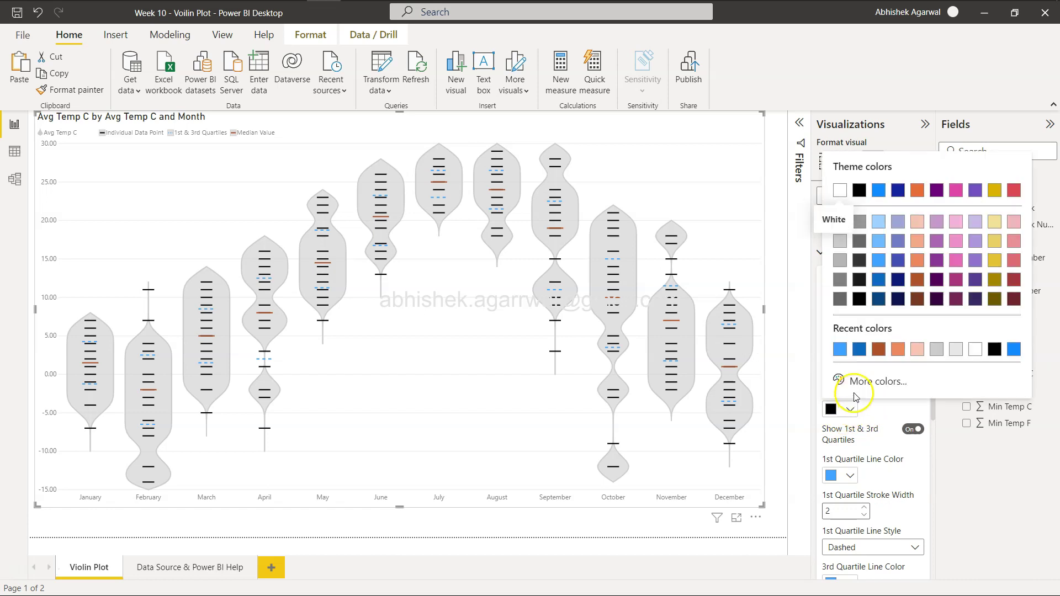
{"action": "left_click", "coordinate": [841, 222]}
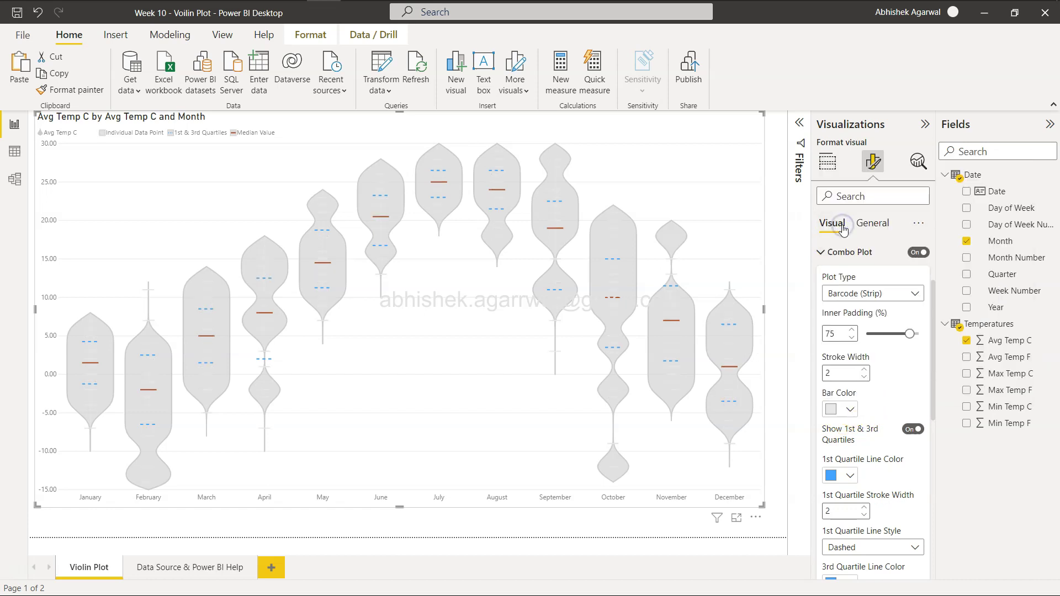
{"action": "left_click", "coordinate": [848, 413]}
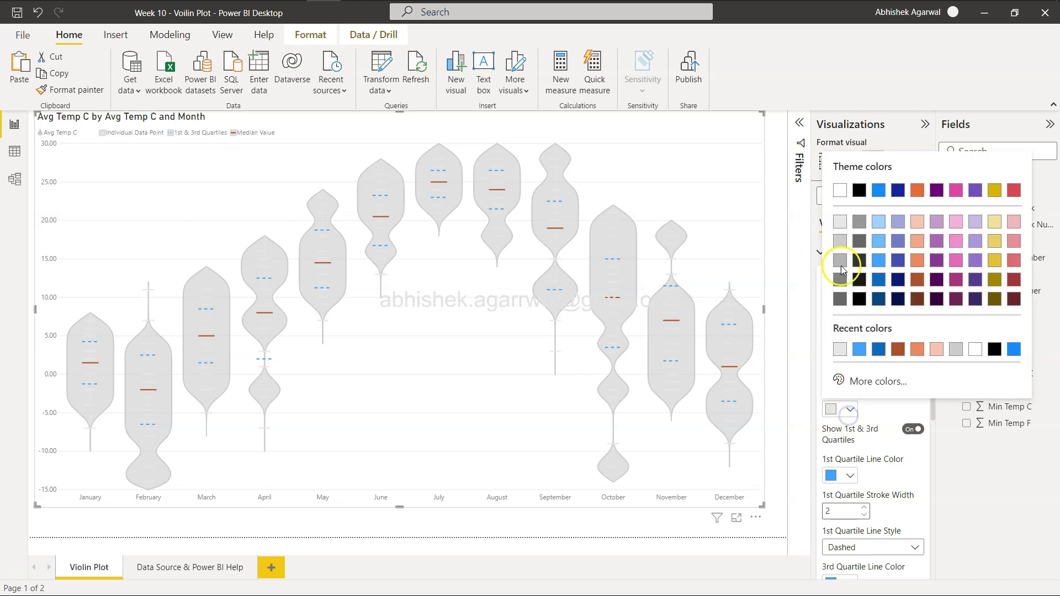
{"action": "left_click", "coordinate": [839, 190]}
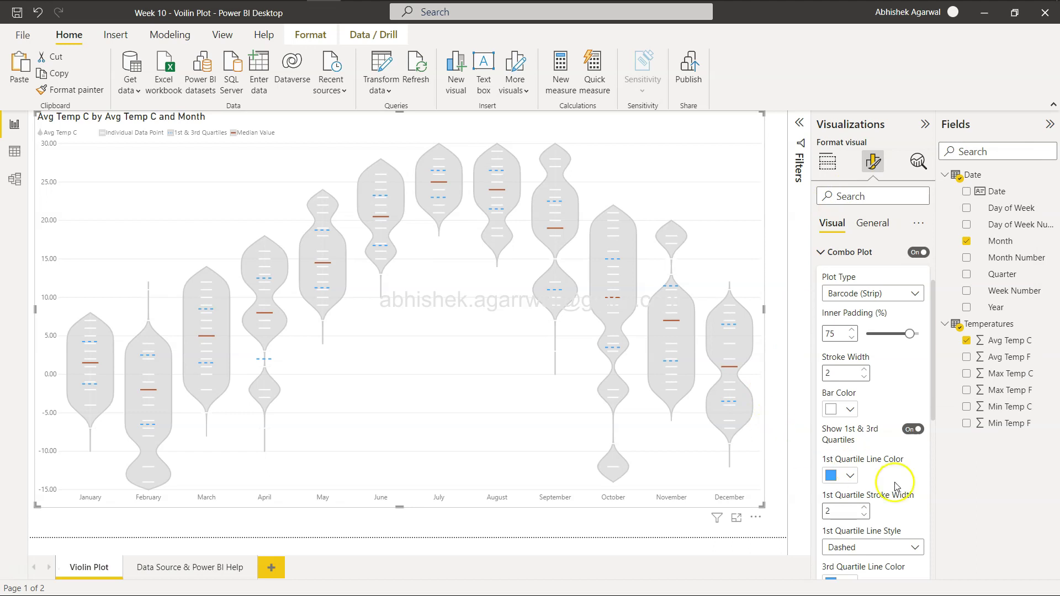
Set the stroke width of the 1st quartile, 3rd quartile and median lines in the Combo Plot settings to 3.
{"action": "scroll", "coordinate": [895, 482], "scroll_direction": "down", "scroll_amount": 2}
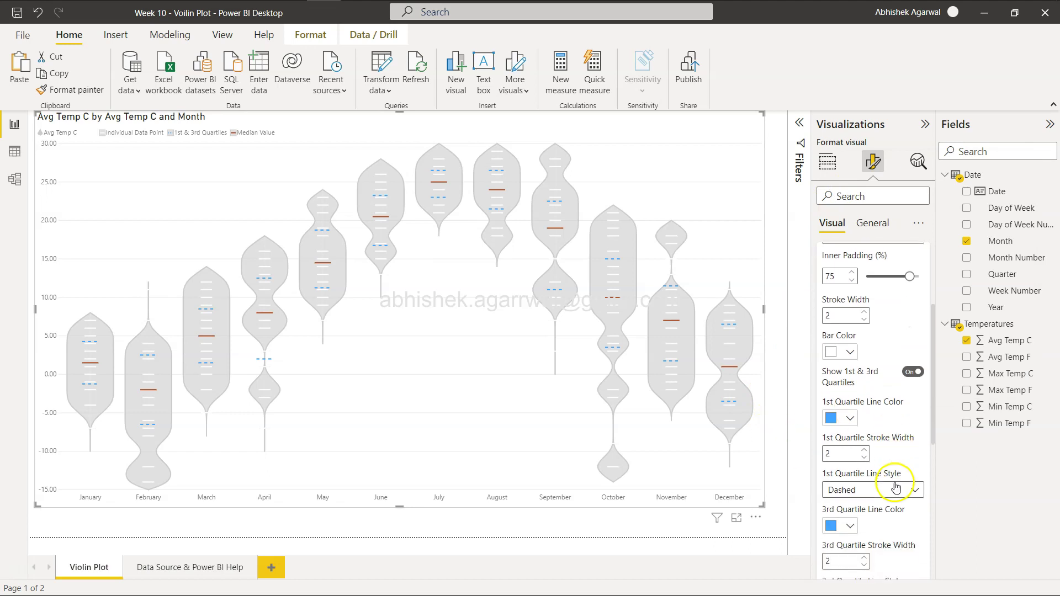
{"action": "left_click", "coordinate": [865, 451]}
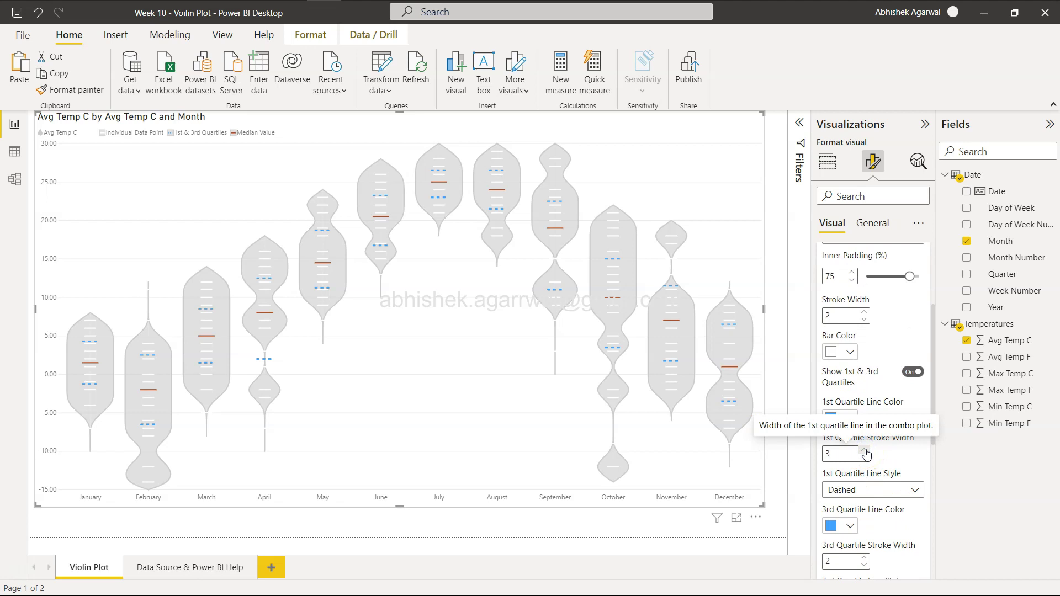
{"action": "scroll", "coordinate": [867, 456], "scroll_direction": "down", "scroll_amount": 3}
{"action": "left_click", "coordinate": [865, 483]}
{"action": "scroll", "coordinate": [866, 486], "scroll_direction": "down", "scroll_amount": 3}
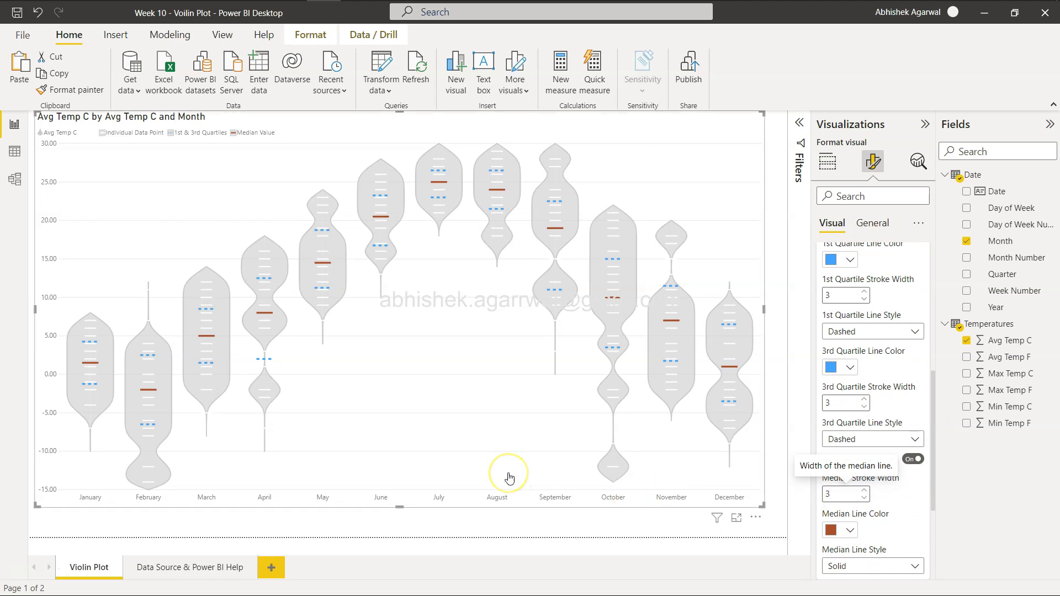
{"action": "left_click", "coordinate": [509, 404]}
Switch to the Workout Wednesday page in the browser and compare its example violin plot and requirements with the Power BI chart.
{"action": "key", "text": "alt+Tab"}
{"action": "scroll", "coordinate": [509, 408], "scroll_direction": "down", "scroll_amount": 3}
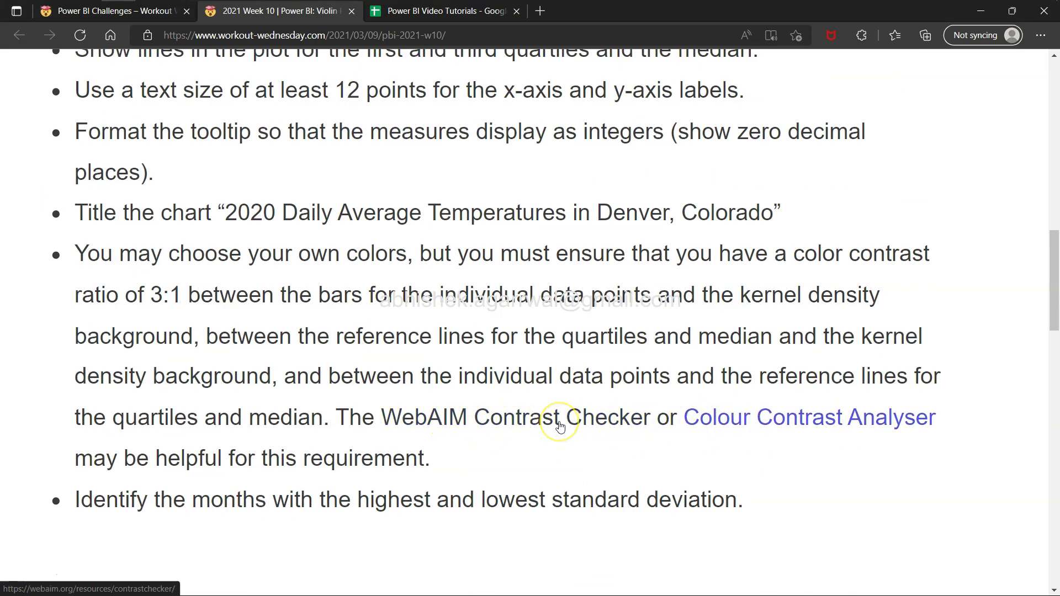
{"action": "scroll", "coordinate": [559, 423], "scroll_direction": "up", "scroll_amount": 9}
{"action": "scroll", "coordinate": [560, 424], "scroll_direction": "up", "scroll_amount": 13}
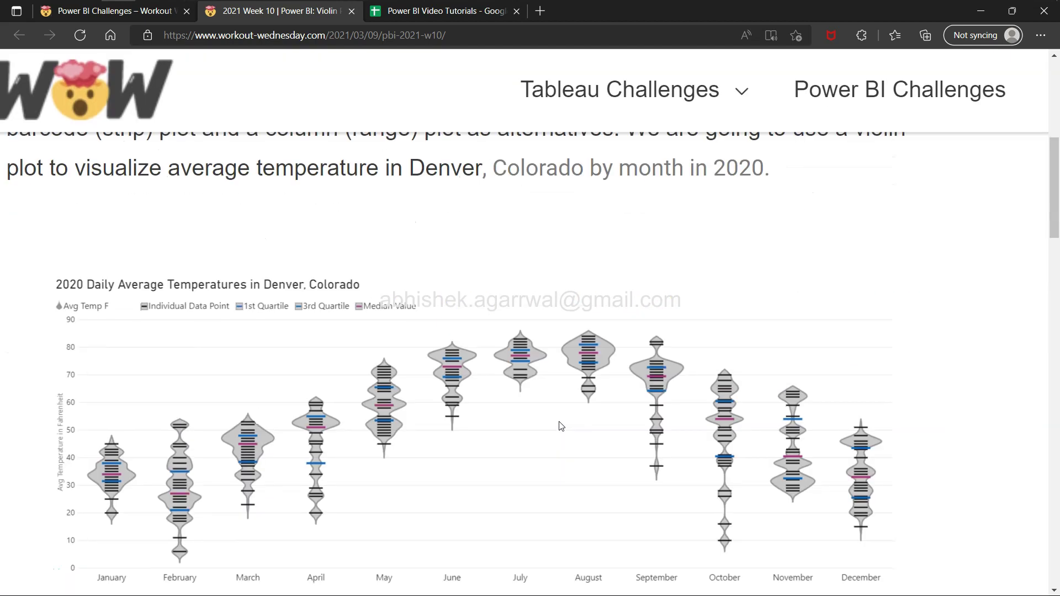
{"action": "scroll", "coordinate": [560, 426], "scroll_direction": "down", "scroll_amount": 2}
{"action": "left_click", "coordinate": [315, 343]}
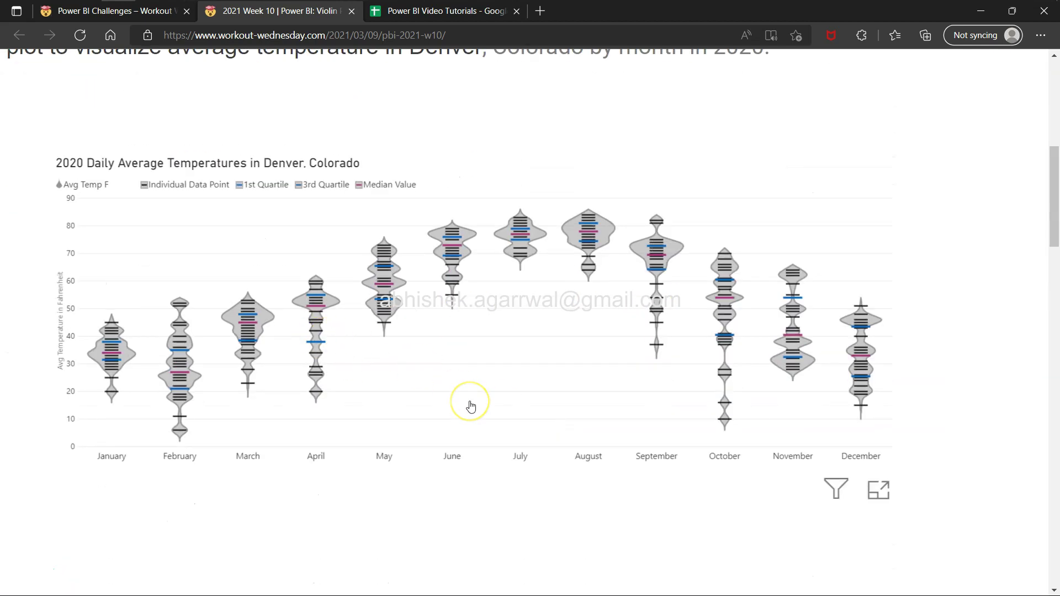
{"action": "key", "text": "alt+Tab"}
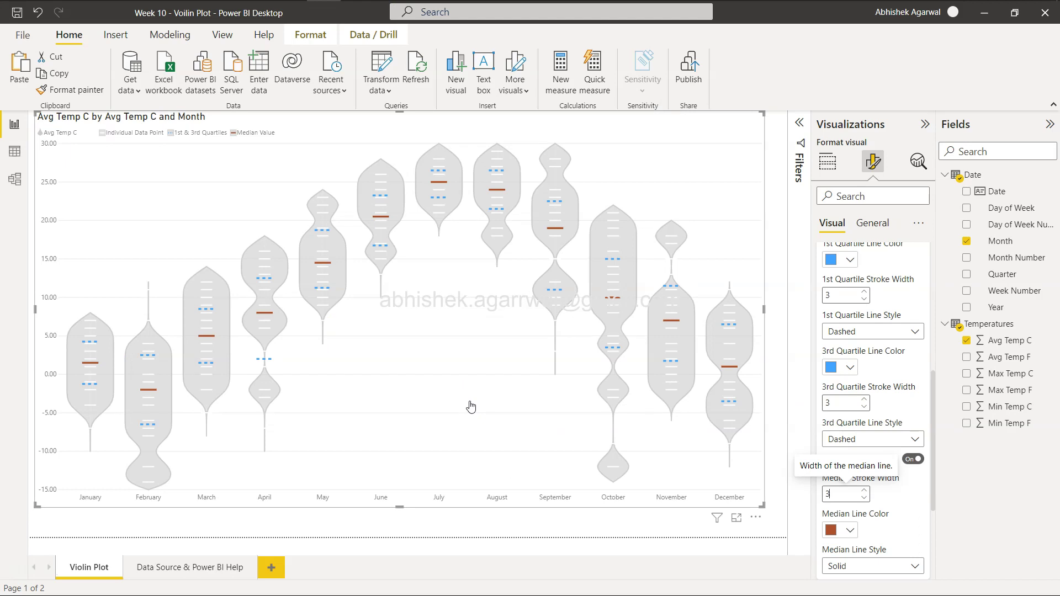
{"action": "key", "text": "alt+Tab"}
{"action": "scroll", "coordinate": [471, 407], "scroll_direction": "down", "scroll_amount": 10}
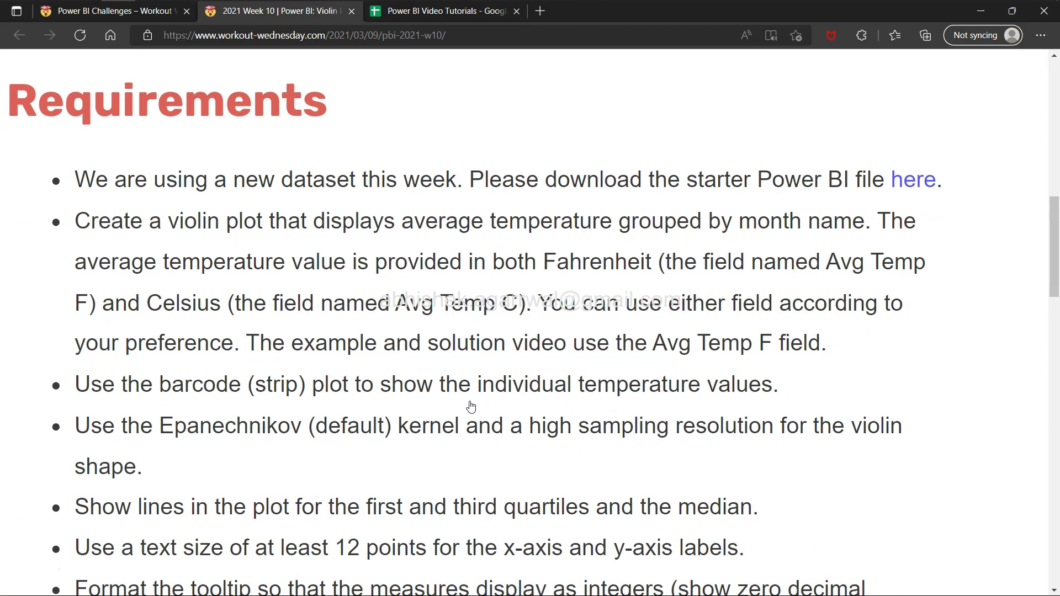
{"action": "scroll", "coordinate": [472, 407], "scroll_direction": "down", "scroll_amount": 3}
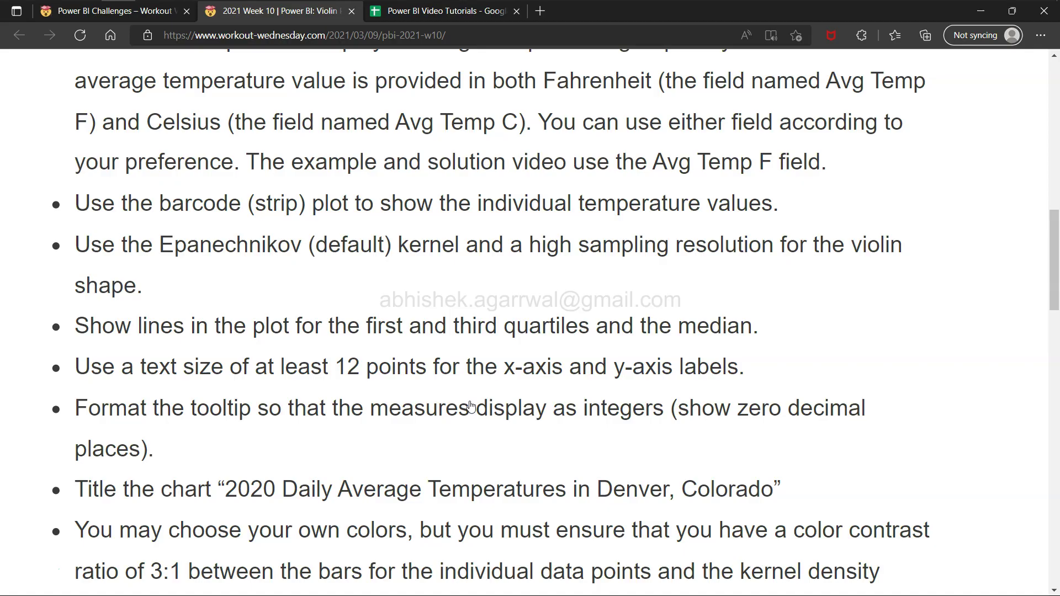
{"action": "key", "text": "alt+Tab"}
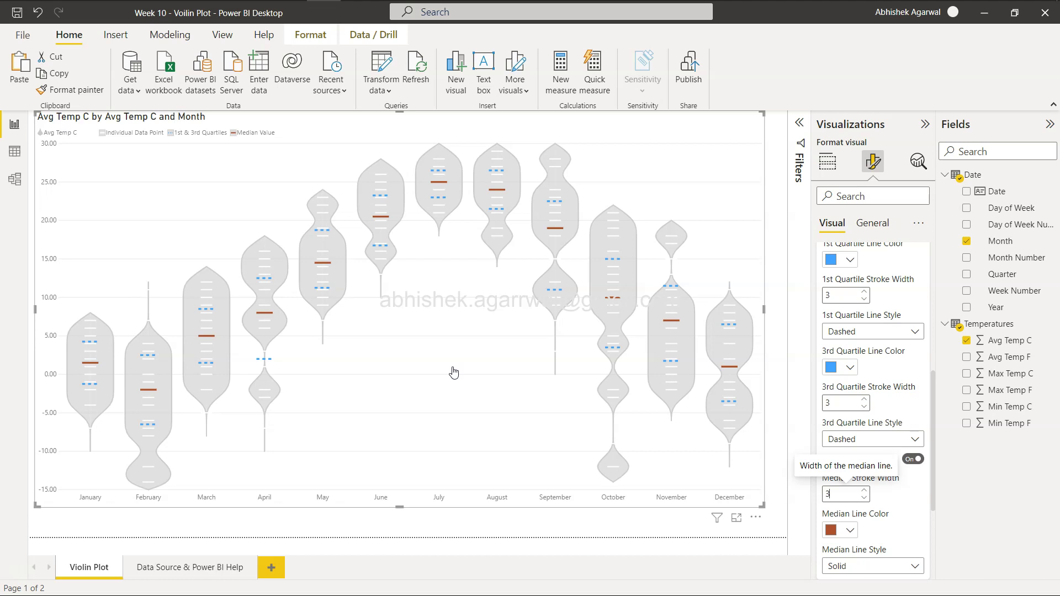
{"action": "key", "text": "alt+Tab"}
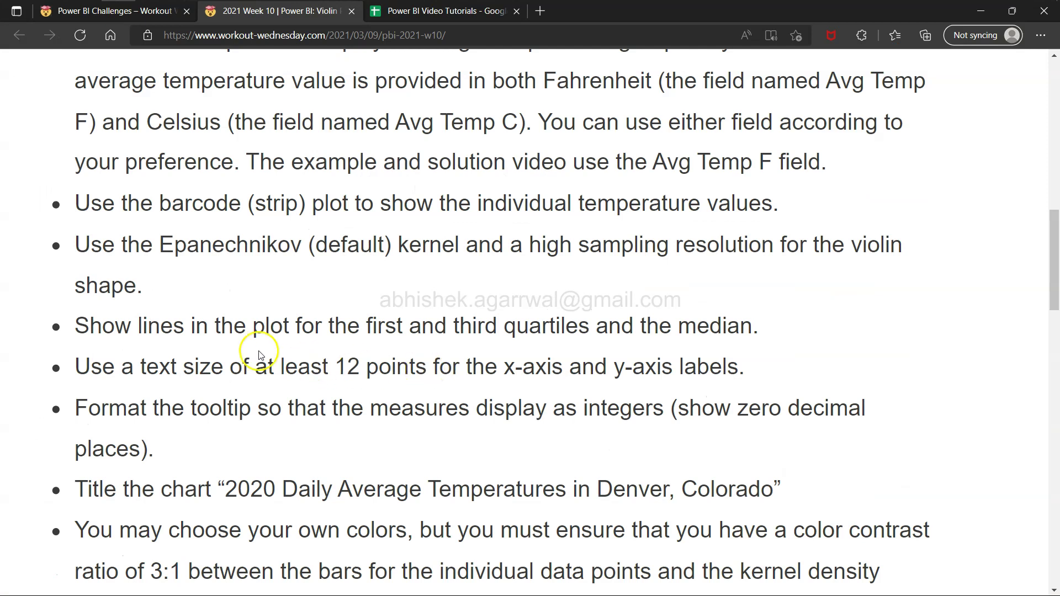
Check the axis label size requirement on the challenge page, and set the Y-axis label text size to 12 pt in Power BI.
{"action": "left_click_drag", "start_coordinate": [179, 370], "coordinate": [678, 378]}
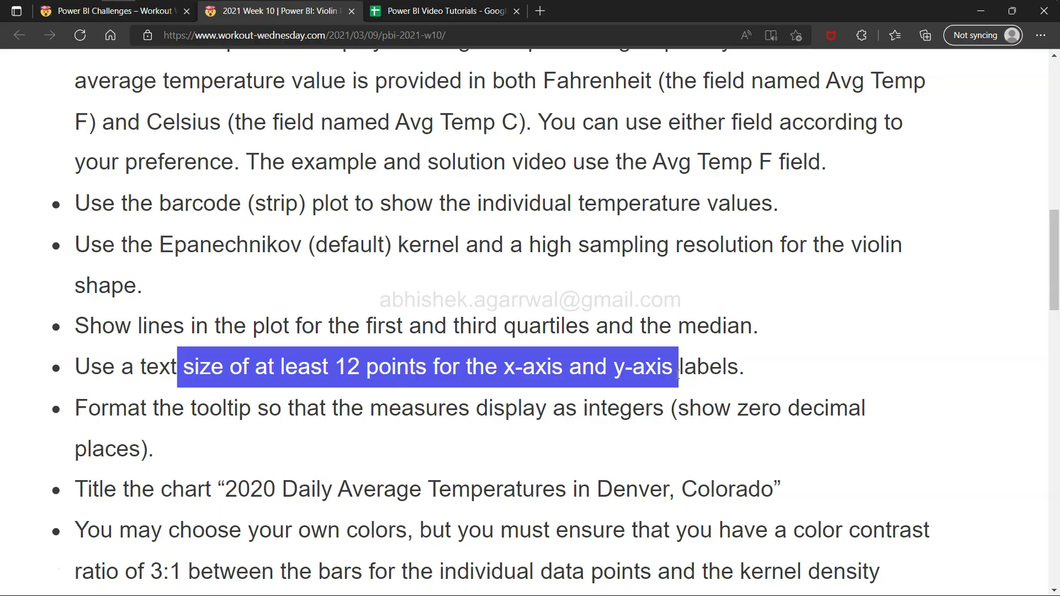
{"action": "key", "text": "alt+Tab"}
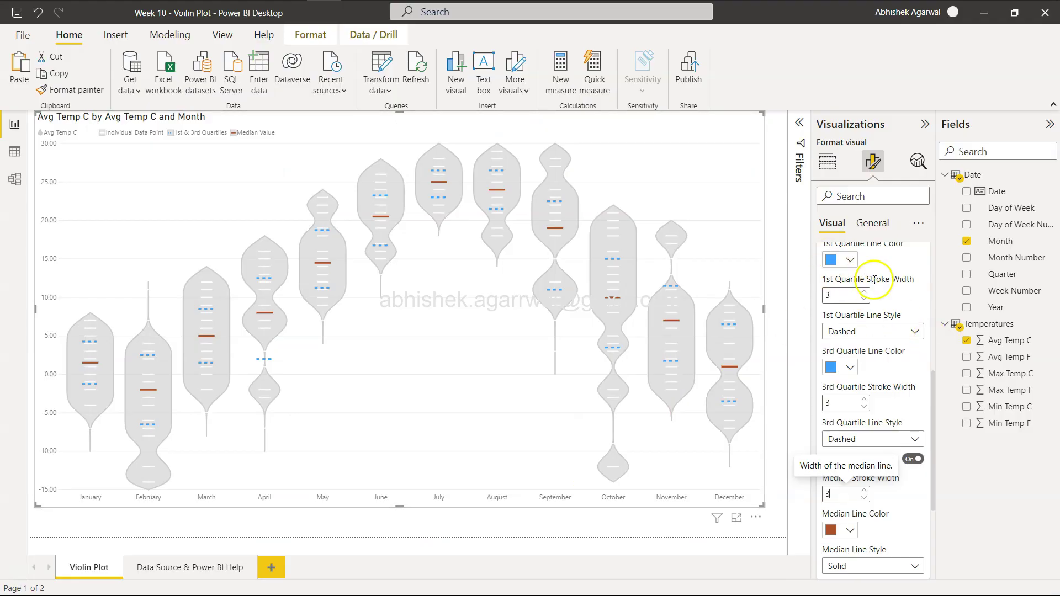
{"action": "scroll", "coordinate": [875, 285], "scroll_direction": "up", "scroll_amount": 3}
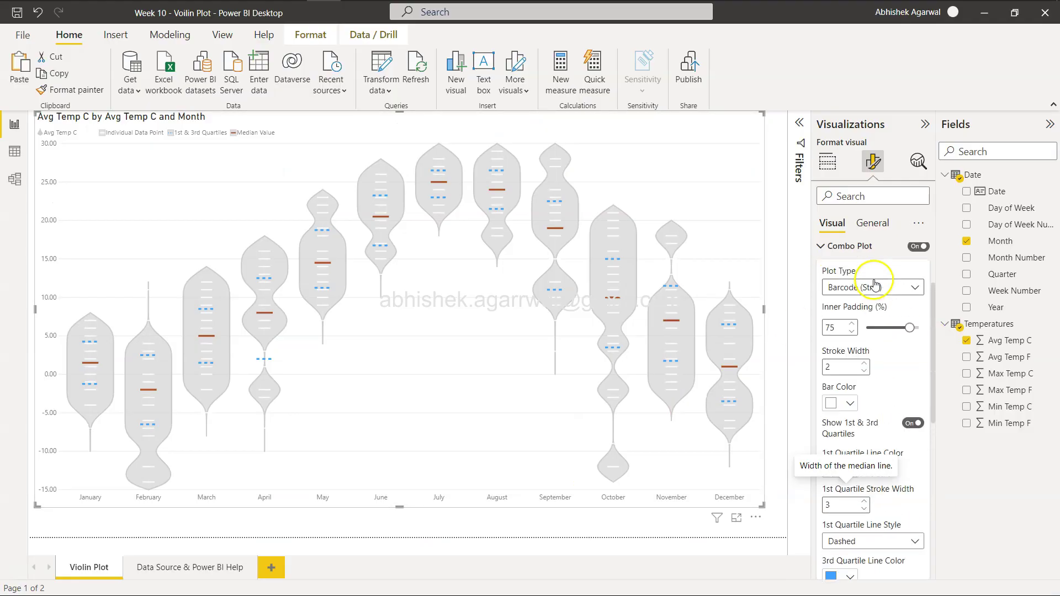
{"action": "left_click", "coordinate": [821, 247]}
{"action": "left_click", "coordinate": [822, 369]}
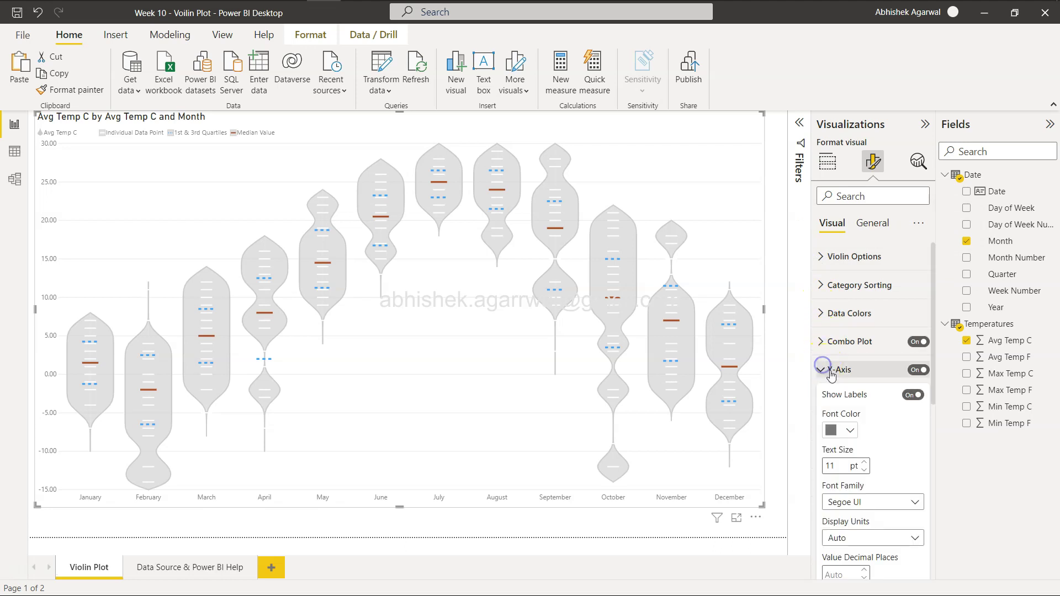
{"action": "left_click", "coordinate": [865, 462]}
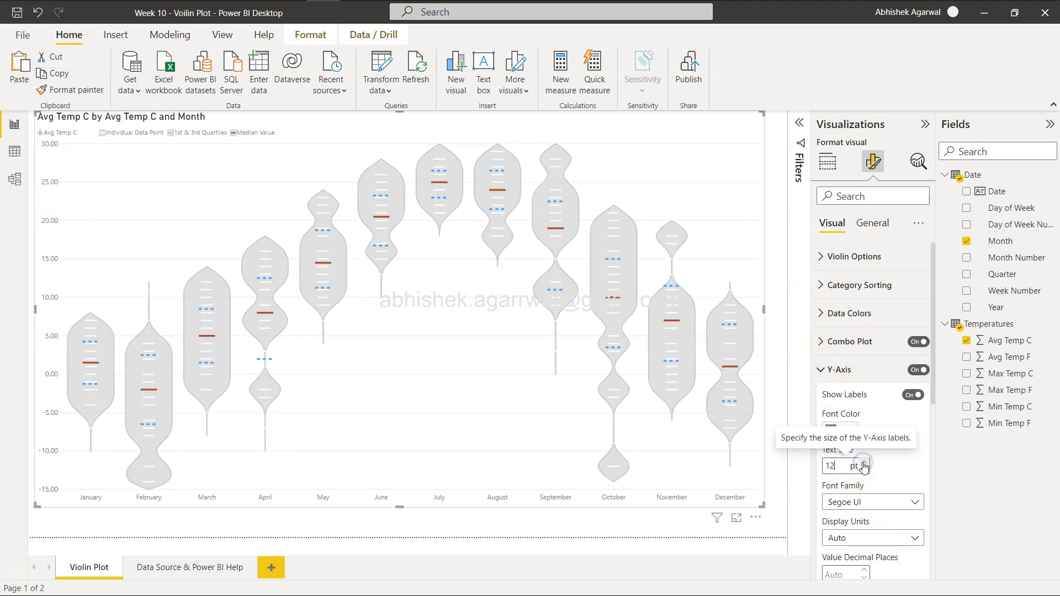
{"action": "left_click", "coordinate": [822, 370]}
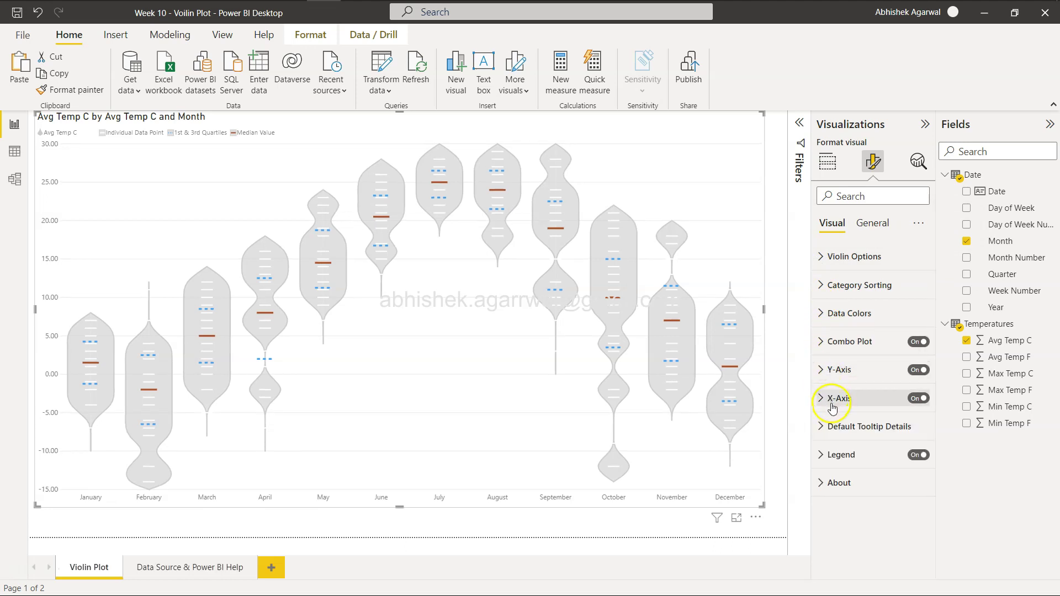
Check the tooltip requirement on the challenge page, and set the default tooltip's measure decimal places to 0 in Power BI.
{"action": "key", "text": "alt+Tab"}
{"action": "scroll", "coordinate": [430, 347], "scroll_direction": "down", "scroll_amount": 3}
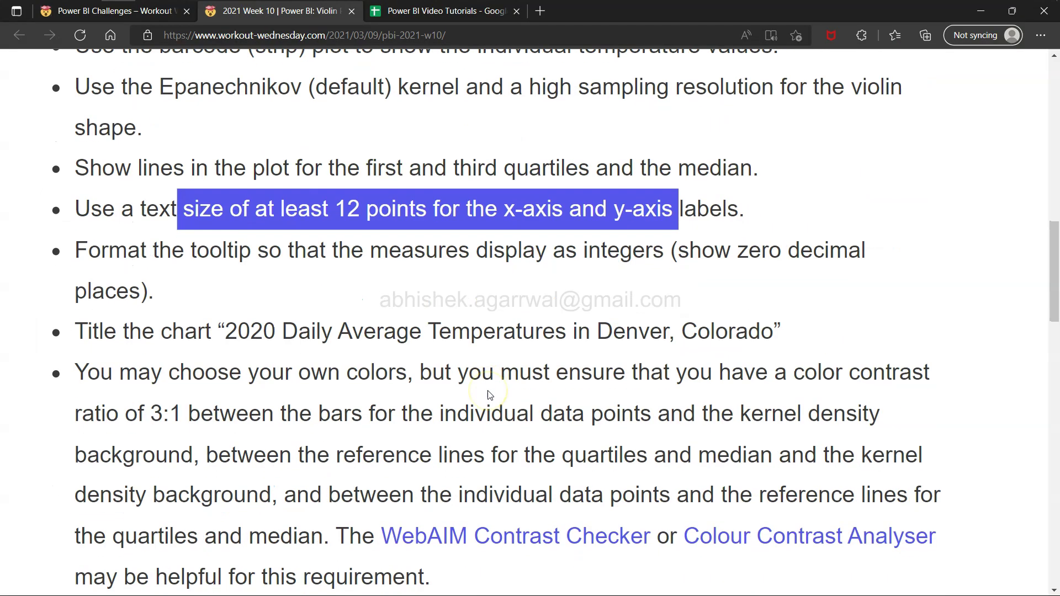
{"action": "left_click_drag", "start_coordinate": [446, 249], "coordinate": [635, 249]}
{"action": "key", "text": "alt+Tab"}
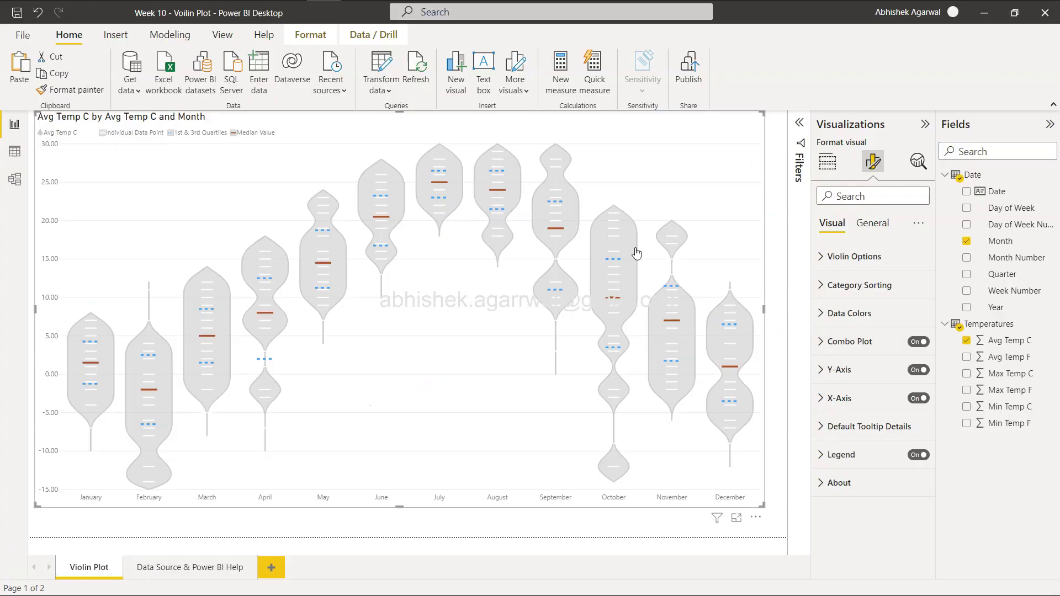
{"action": "mouse_move", "coordinate": [619, 279]}
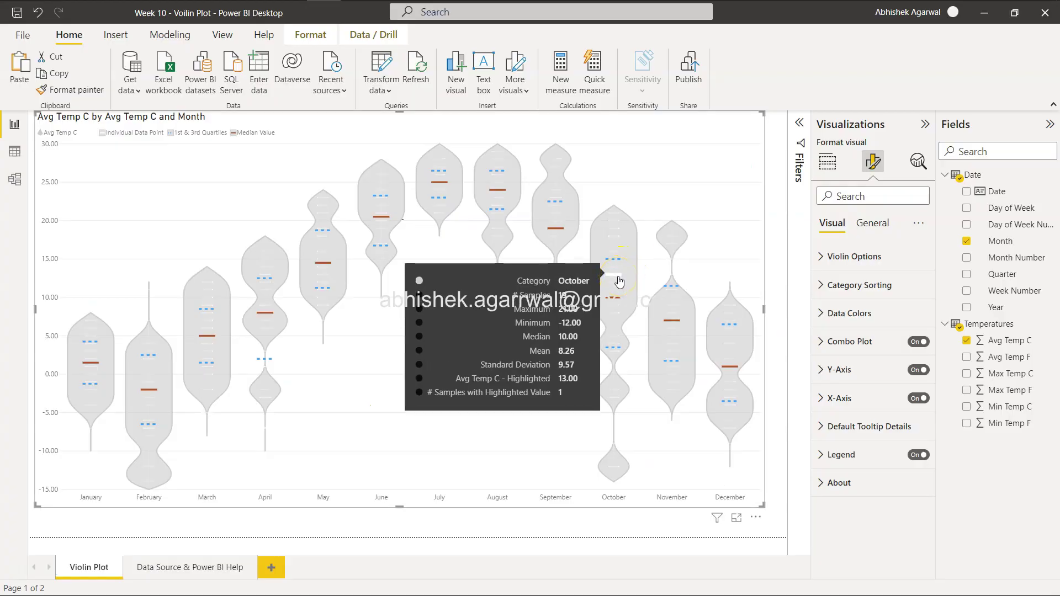
{"action": "key", "text": "alt+Tab"}
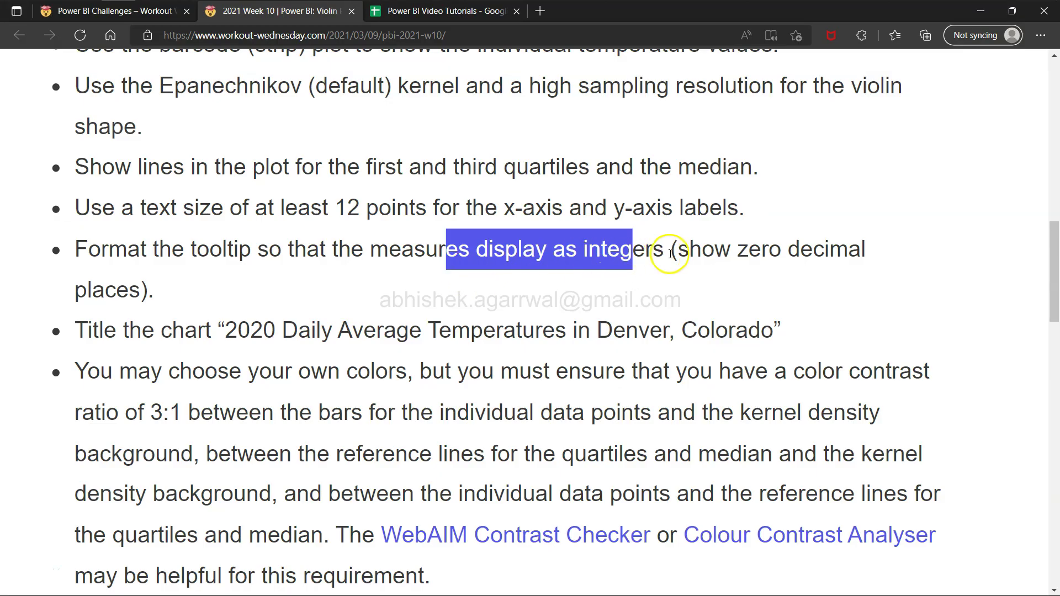
{"action": "key", "text": "alt+Tab"}
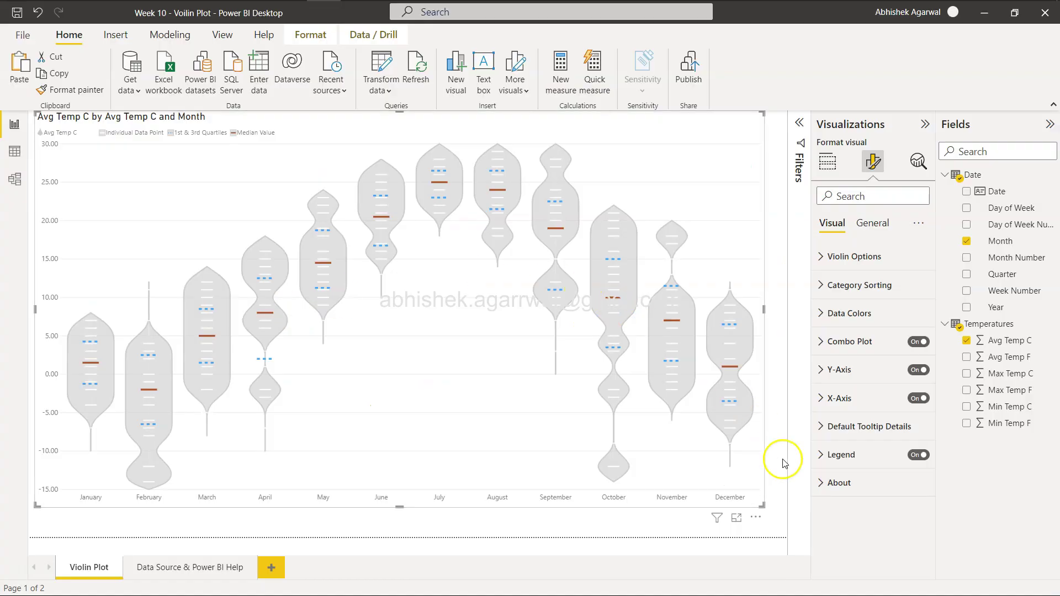
{"action": "left_click", "coordinate": [824, 426]}
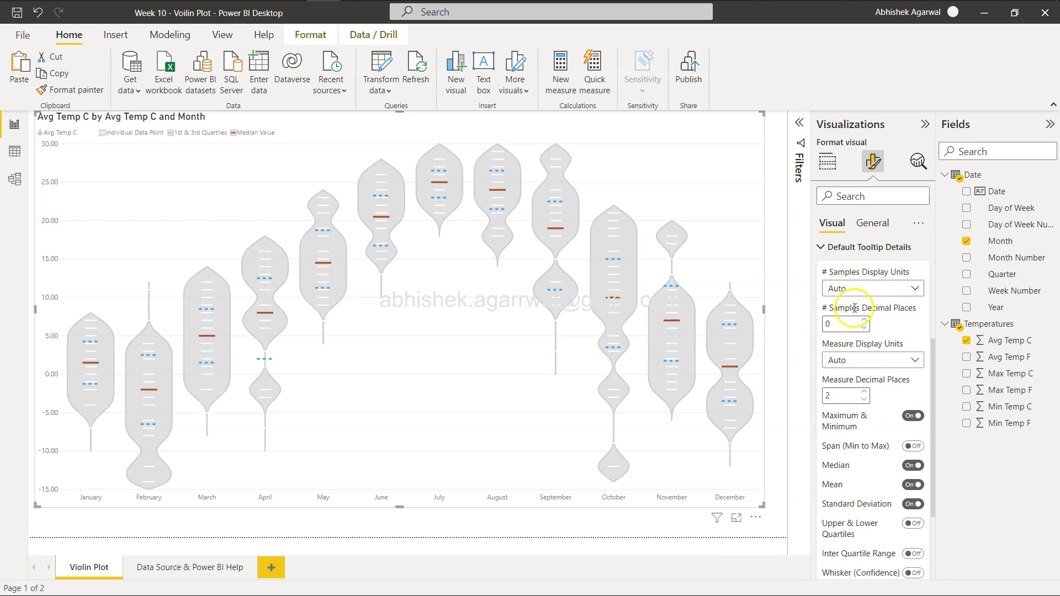
{"action": "left_click", "coordinate": [865, 400]}
{"action": "left_click", "coordinate": [864, 399]}
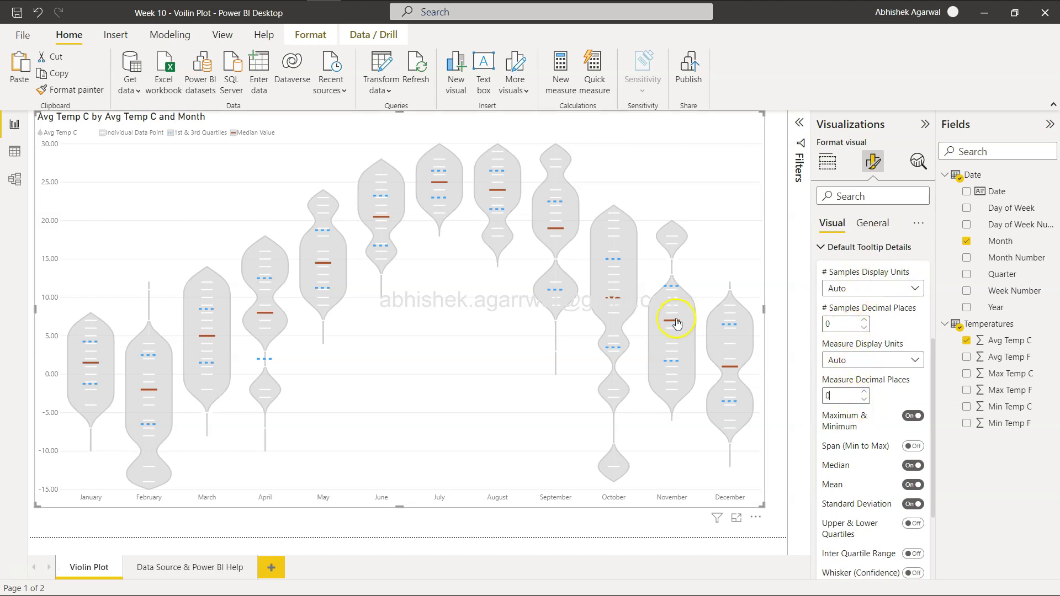
{"action": "mouse_move", "coordinate": [674, 326]}
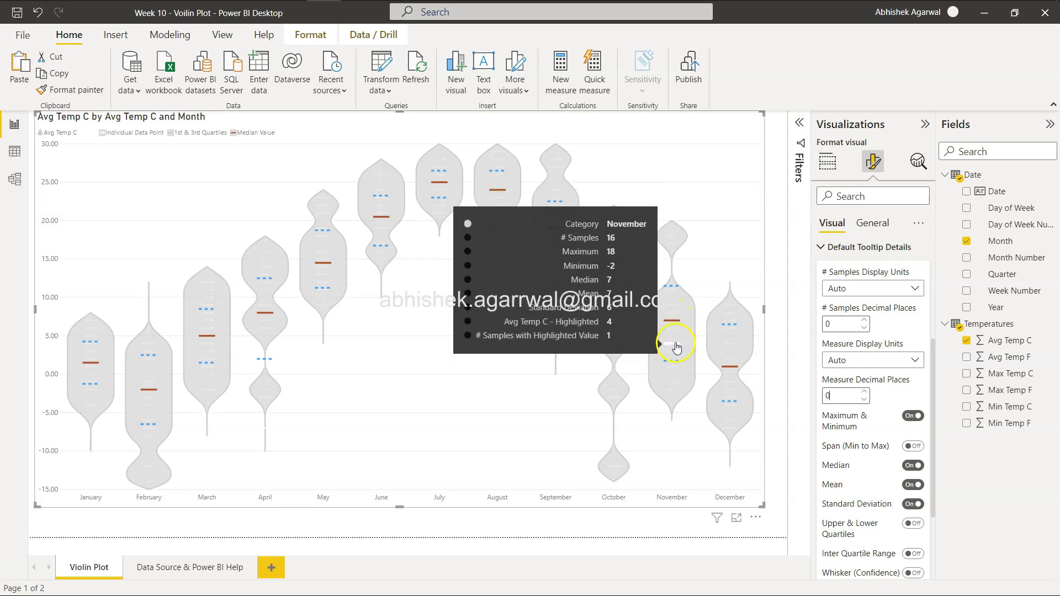
Copy "2020 Daily Average Temperatures in Denver, Colorado" from the challenge page and use it as the chart's title in Power BI.
{"action": "key", "text": "alt+Tab"}
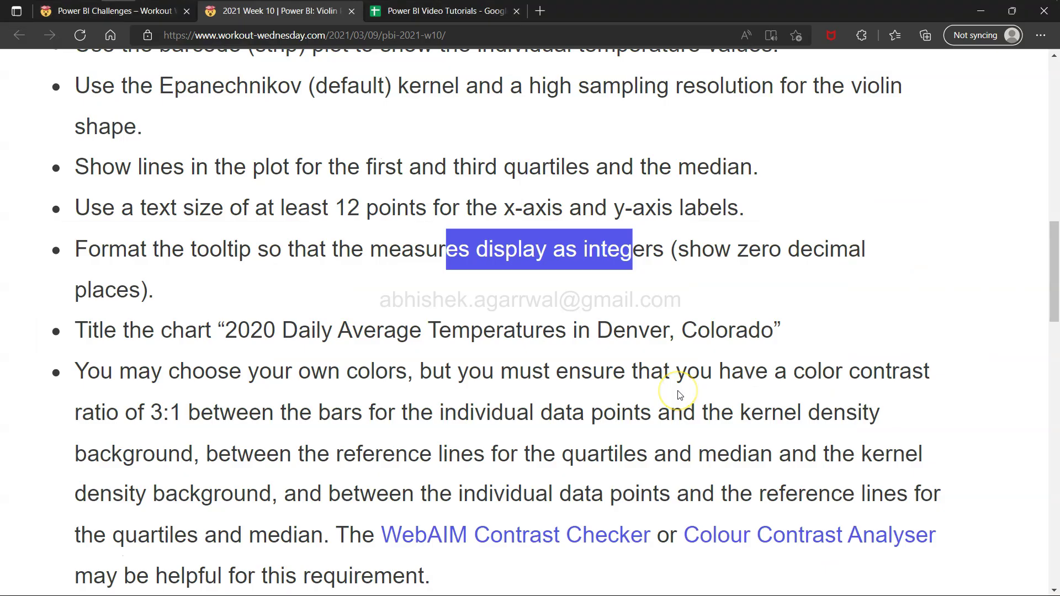
{"action": "scroll", "coordinate": [679, 395], "scroll_direction": "down", "scroll_amount": 2}
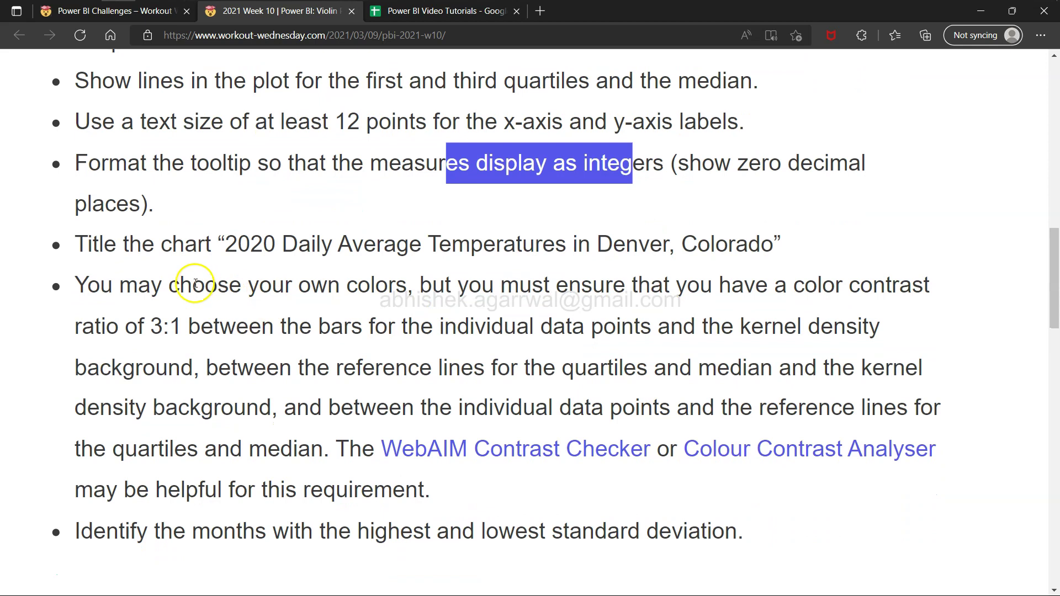
{"action": "left_click_drag", "start_coordinate": [223, 241], "coordinate": [774, 247]}
{"action": "key", "text": "ctrl+c"}
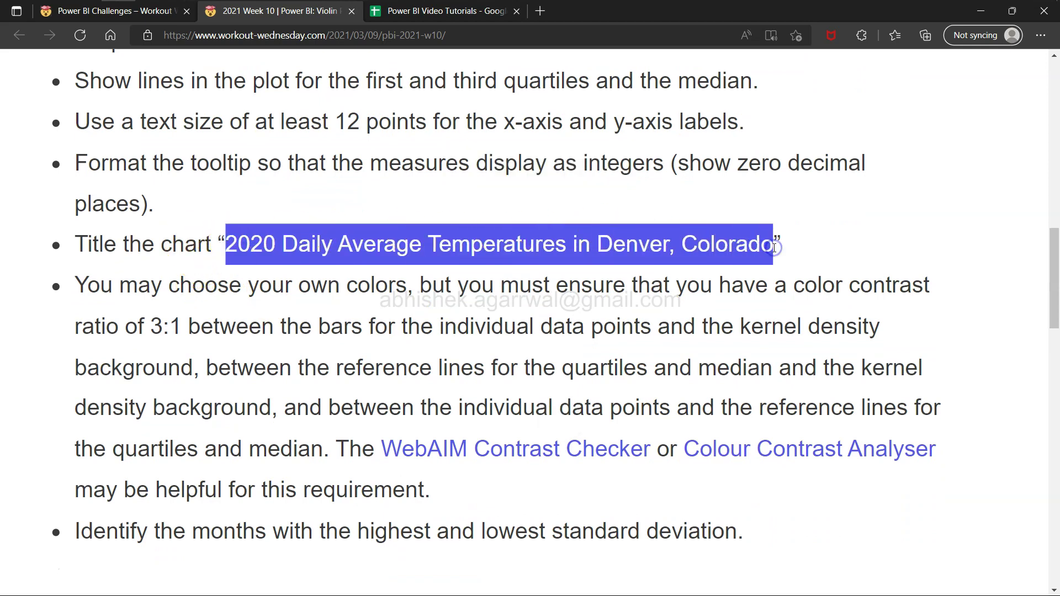
{"action": "key", "text": "alt+Tab"}
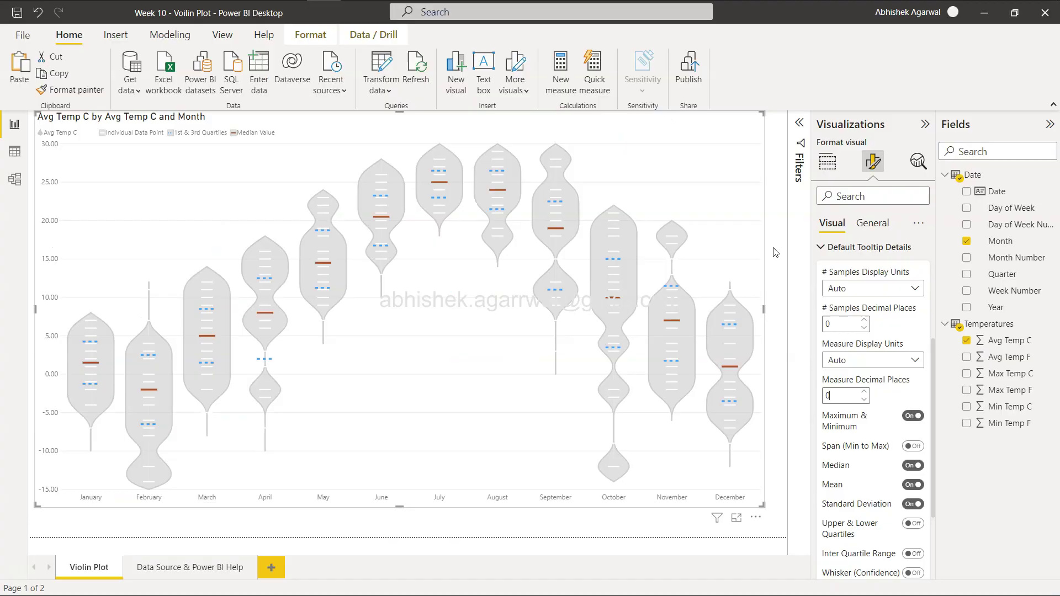
{"action": "left_click", "coordinate": [859, 221]}
{"action": "left_click", "coordinate": [835, 285]}
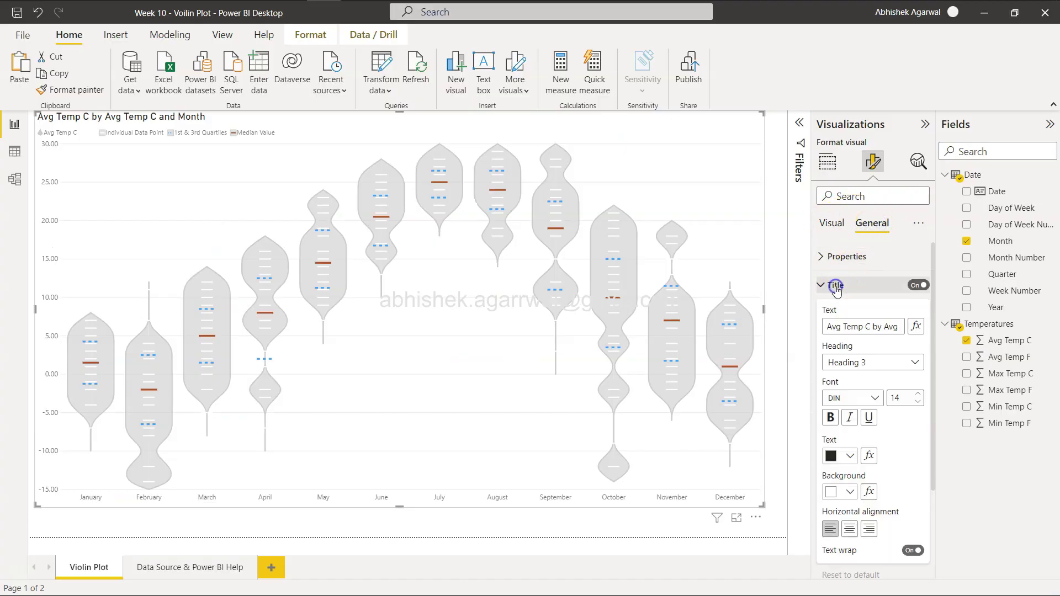
{"action": "triple_click", "coordinate": [855, 327]}
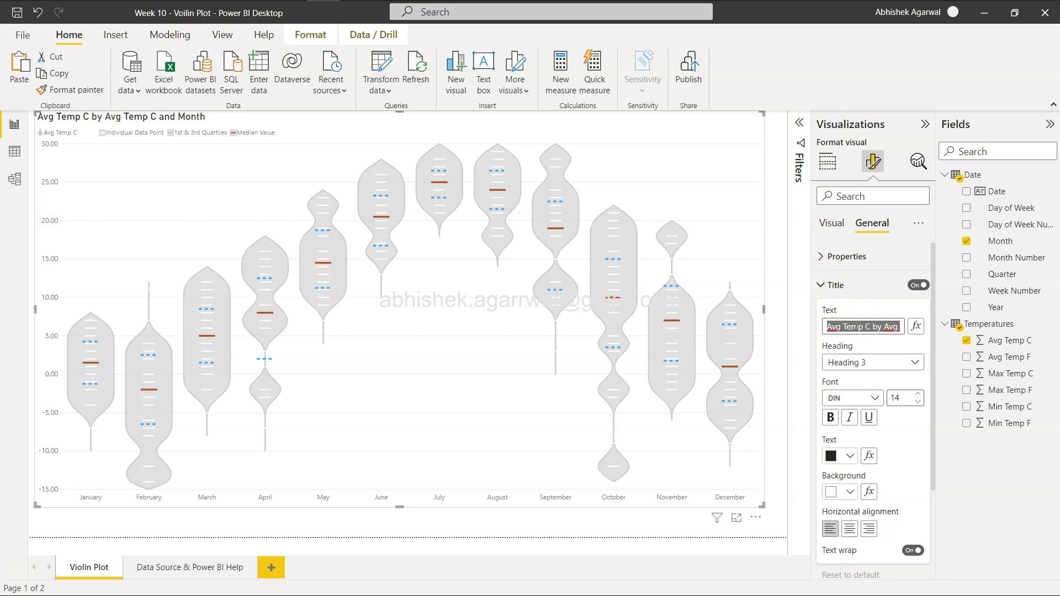
{"action": "key", "text": "ctrl+v"}
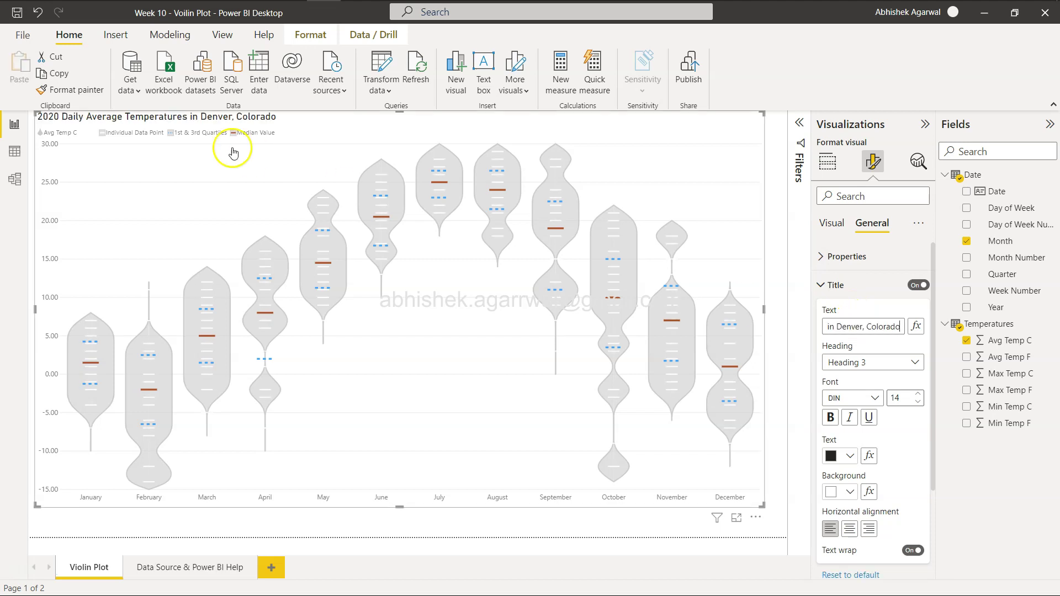
Switch to the challenge page and read the color contrast requirement for the bars, reference lines and kernel density background.
{"action": "key", "text": "alt+Tab"}
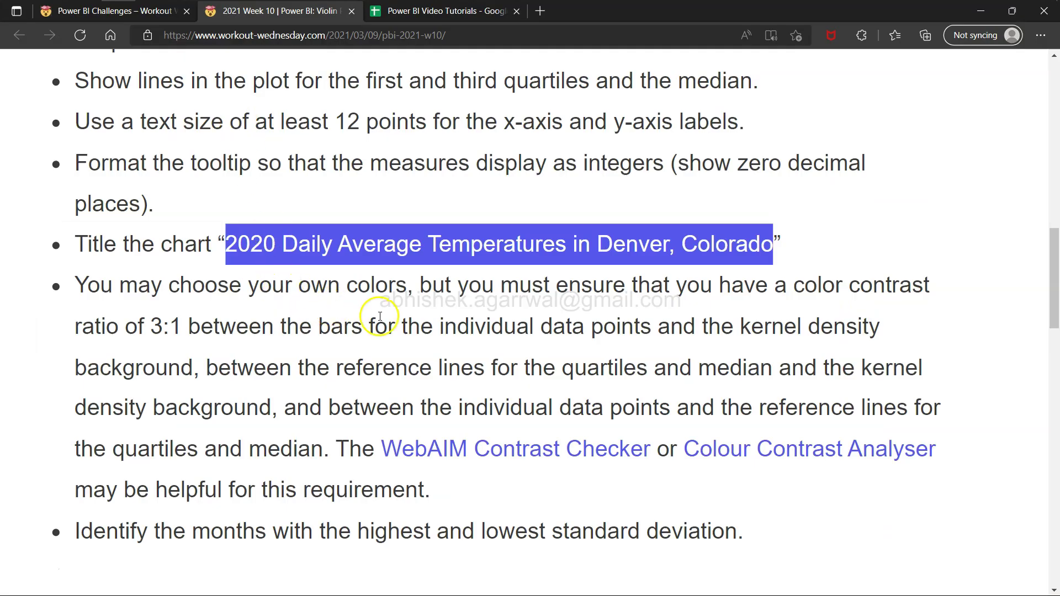
{"action": "left_click_drag", "start_coordinate": [420, 285], "coordinate": [181, 329]}
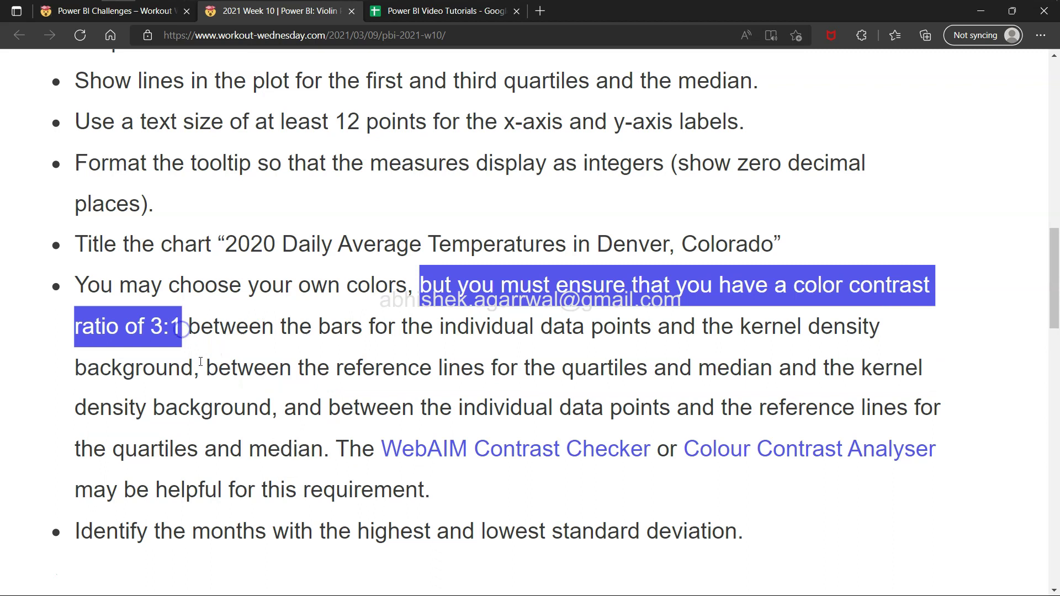
{"action": "left_click", "coordinate": [230, 404]}
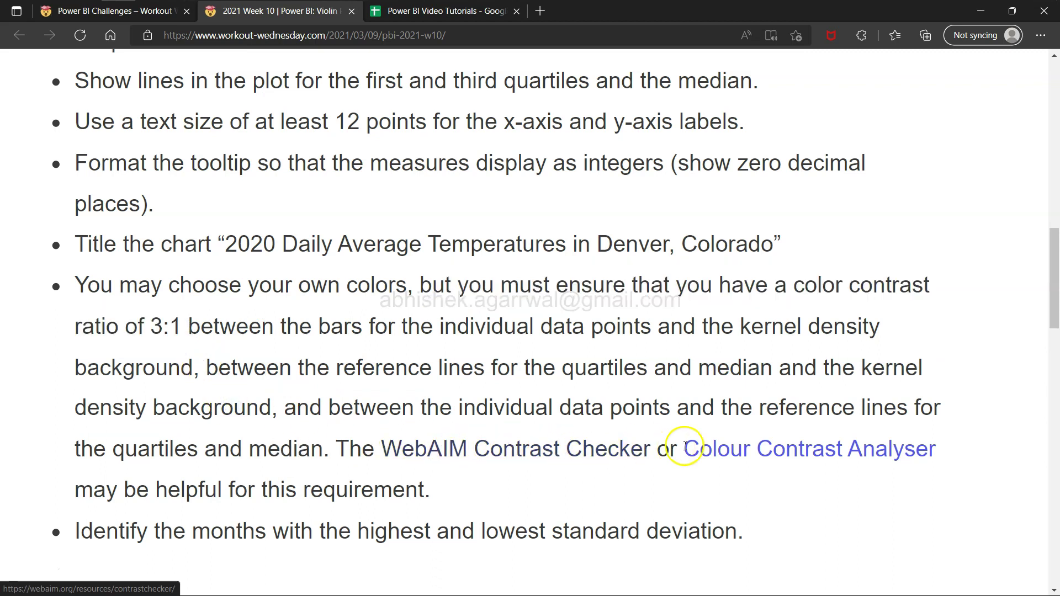
Read the challenge page's requirement to identify the months with the highest and lowest standard deviation.
{"action": "scroll", "coordinate": [291, 500], "scroll_direction": "down", "scroll_amount": 1}
{"action": "scroll", "coordinate": [291, 502], "scroll_direction": "down", "scroll_amount": 2}
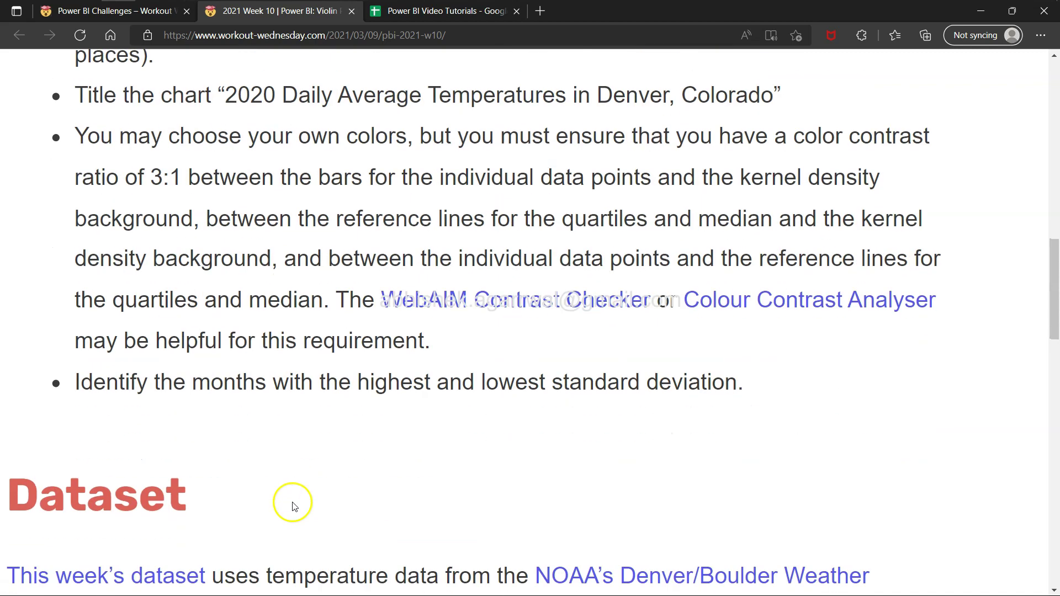
{"action": "left_click_drag", "start_coordinate": [94, 381], "coordinate": [739, 380]}
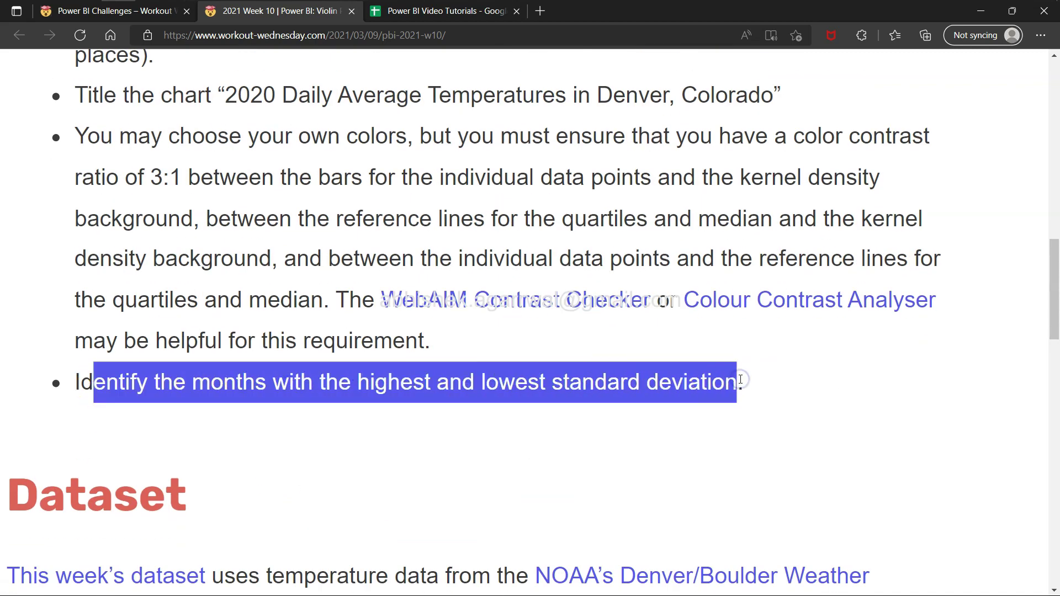
{"action": "key", "text": "alt+Tab"}
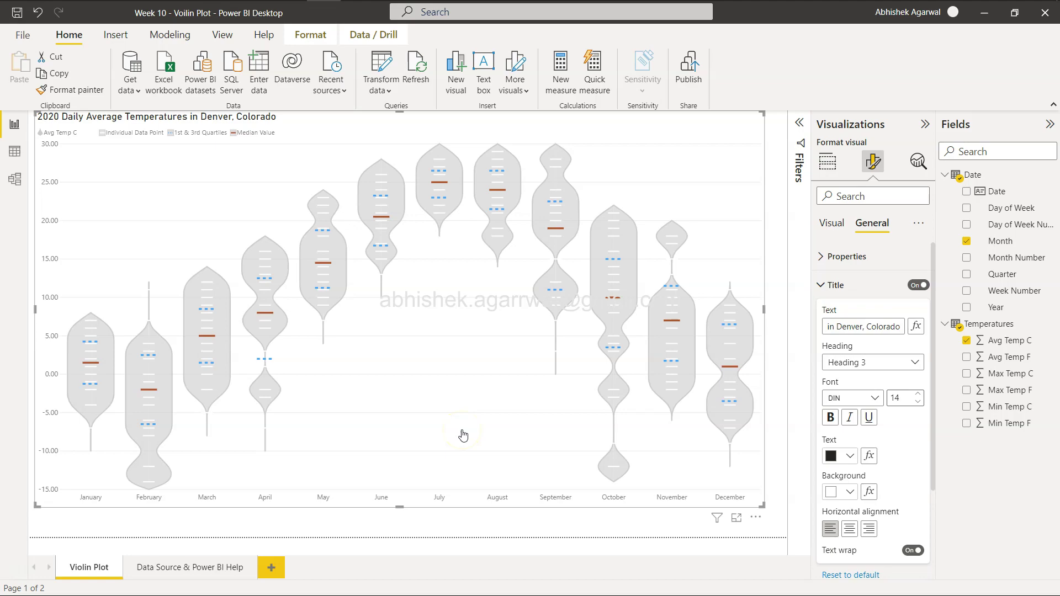
{"action": "key", "text": "alt+Tab"}
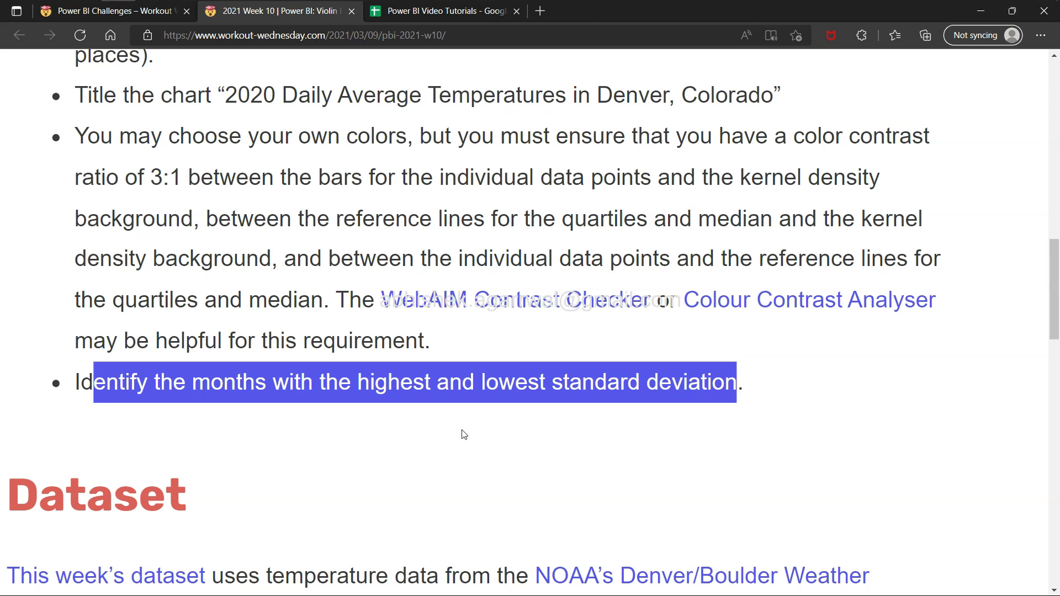
{"action": "key", "text": "Tab"}
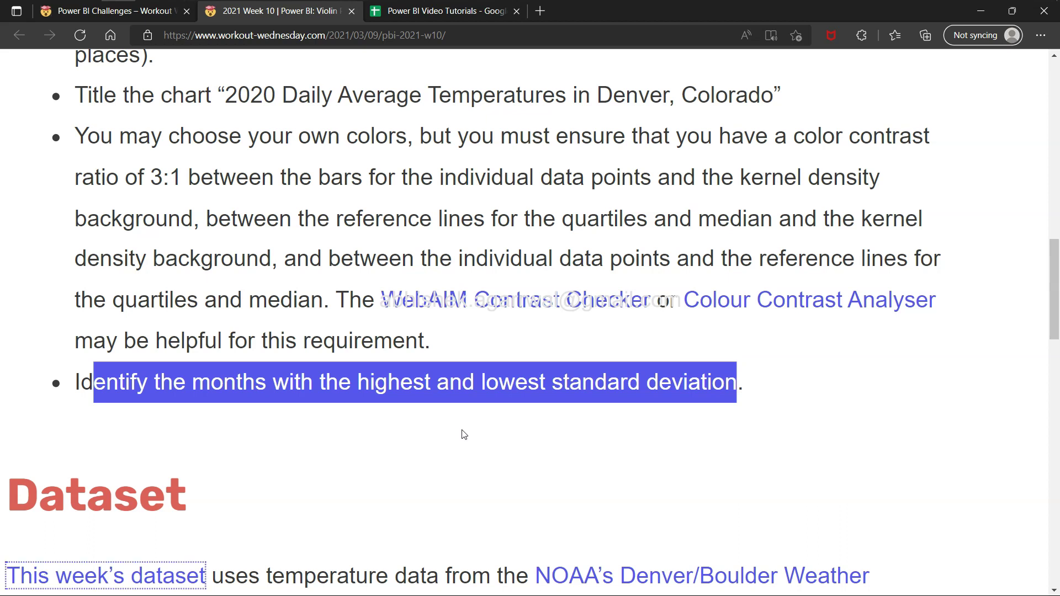
Switch to Power BI and compare the February and July violins for the highest and lowest standard deviation.
{"action": "key", "text": "alt+Tab"}
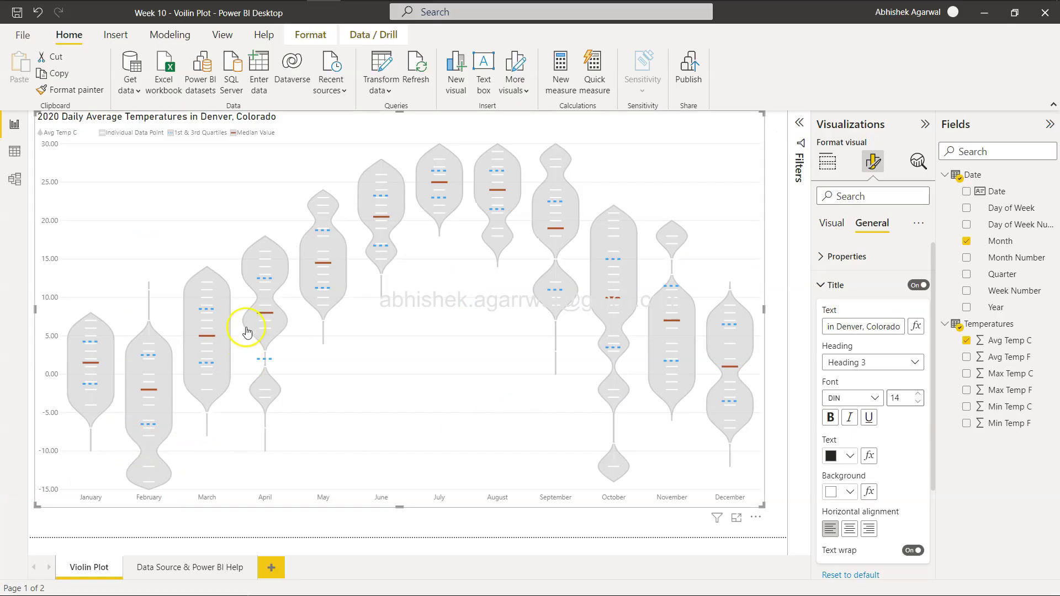
{"action": "mouse_move", "coordinate": [148, 492]}
{"action": "mouse_move", "coordinate": [449, 251]}
{"action": "mouse_move", "coordinate": [442, 172]}
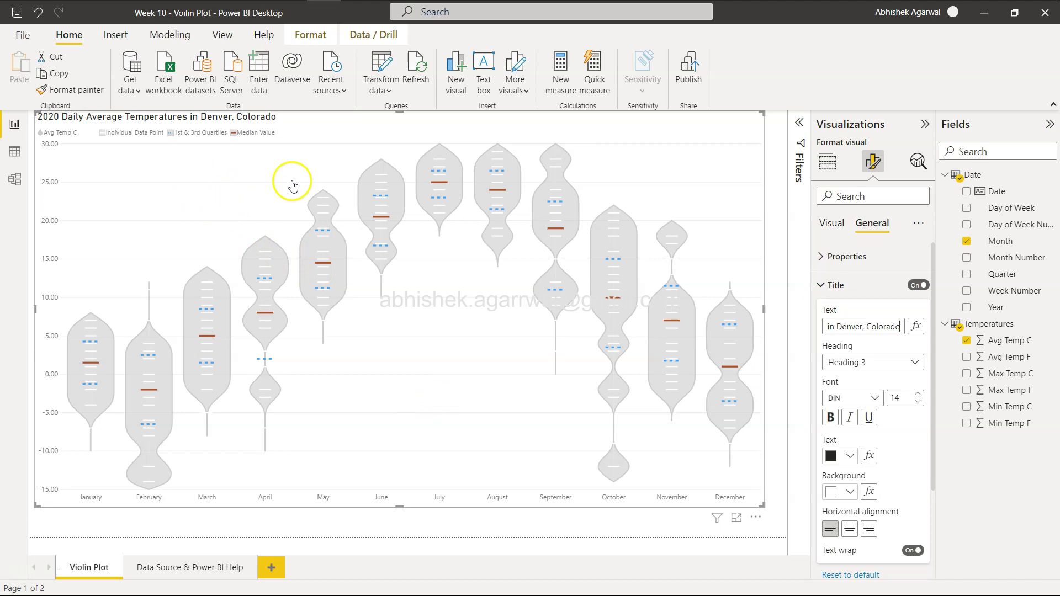
Look through the violin plot's general formatting settings, including its properties and its background, border and shadow effects.
{"action": "left_click", "coordinate": [831, 222]}
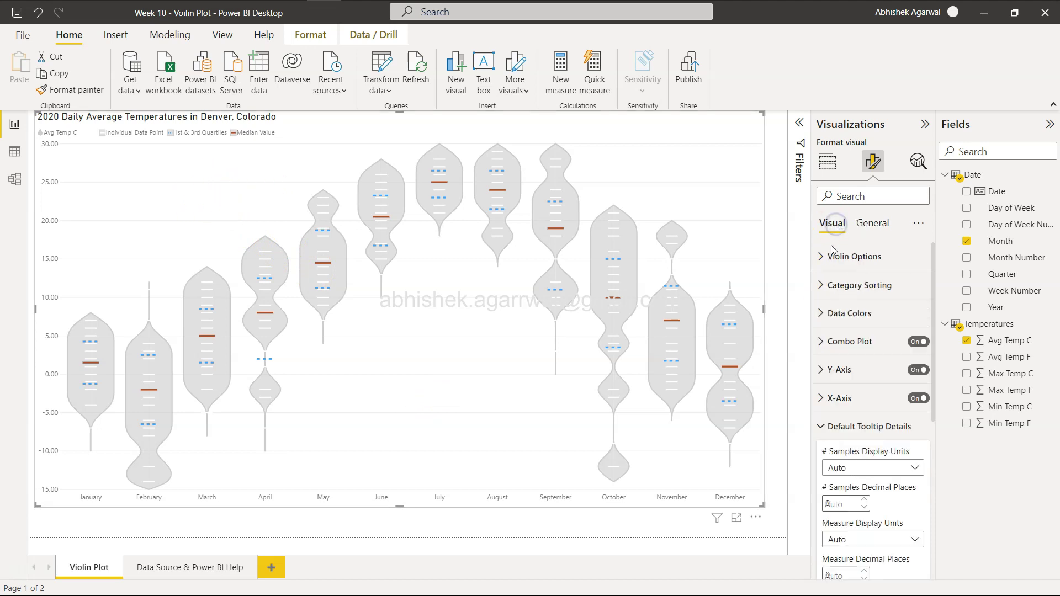
{"action": "left_click", "coordinate": [828, 428]}
{"action": "left_click", "coordinate": [872, 223]}
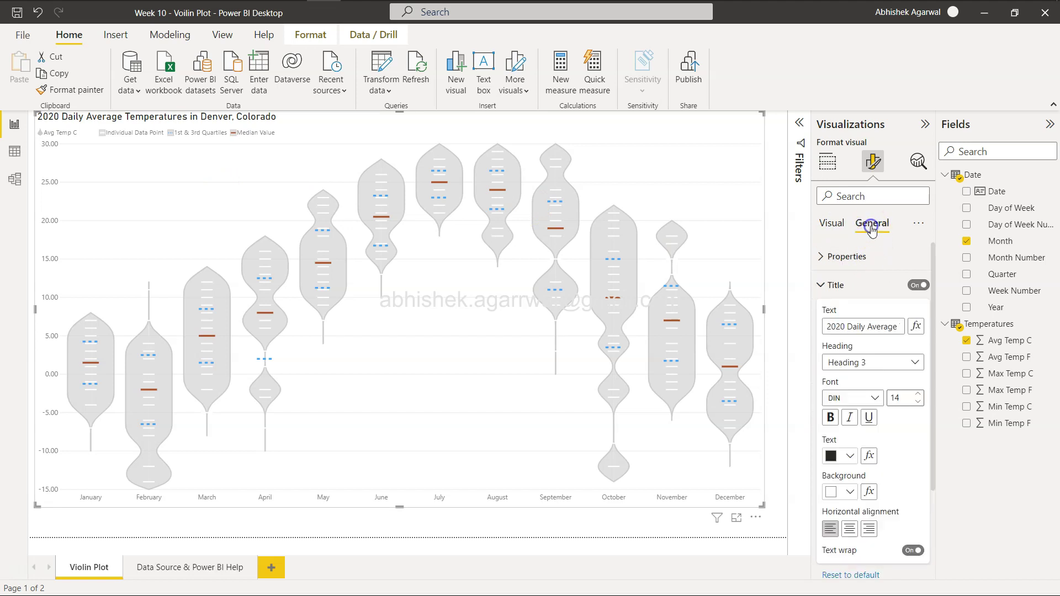
{"action": "left_click", "coordinate": [836, 285]}
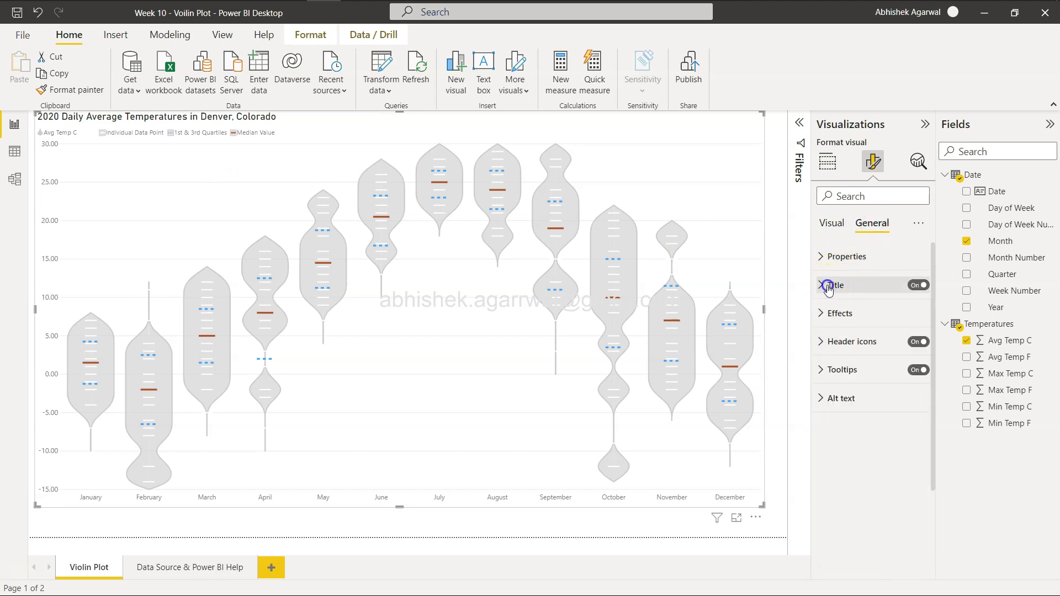
{"action": "left_click", "coordinate": [825, 314]}
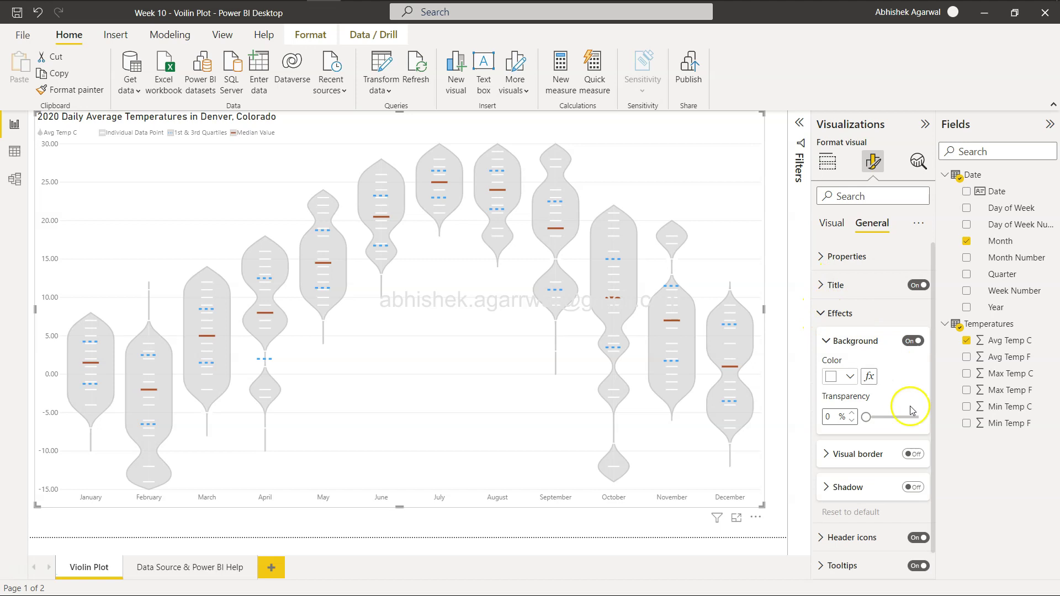
{"action": "scroll", "coordinate": [915, 423], "scroll_direction": "down", "scroll_amount": 1}
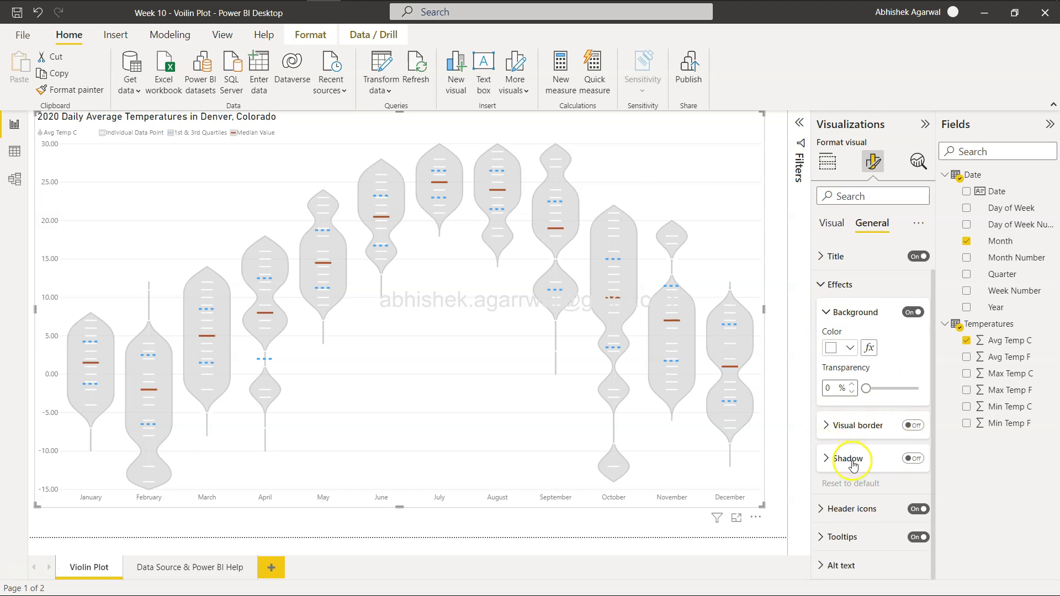
{"action": "scroll", "coordinate": [845, 461], "scroll_direction": "up", "scroll_amount": 1}
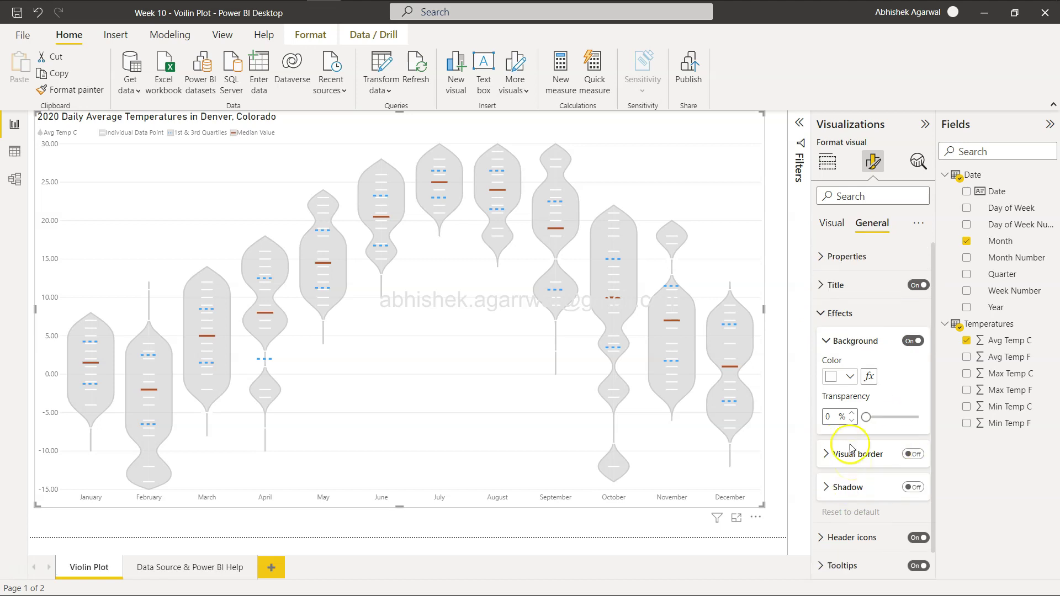
{"action": "left_click", "coordinate": [821, 257]}
{"action": "left_click", "coordinate": [821, 257]}
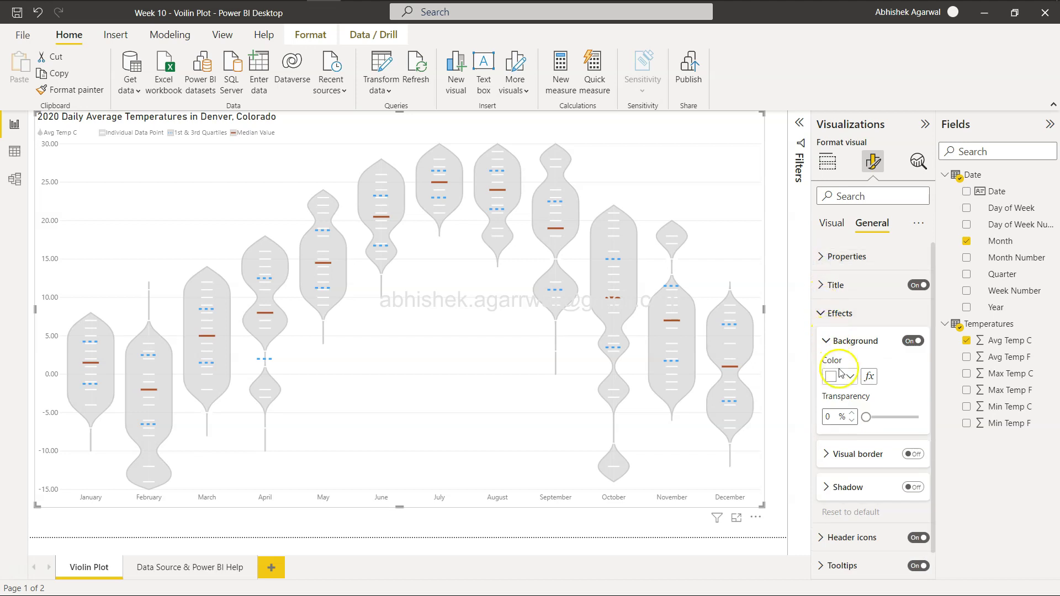
{"action": "scroll", "coordinate": [843, 408], "scroll_direction": "down", "scroll_amount": 1}
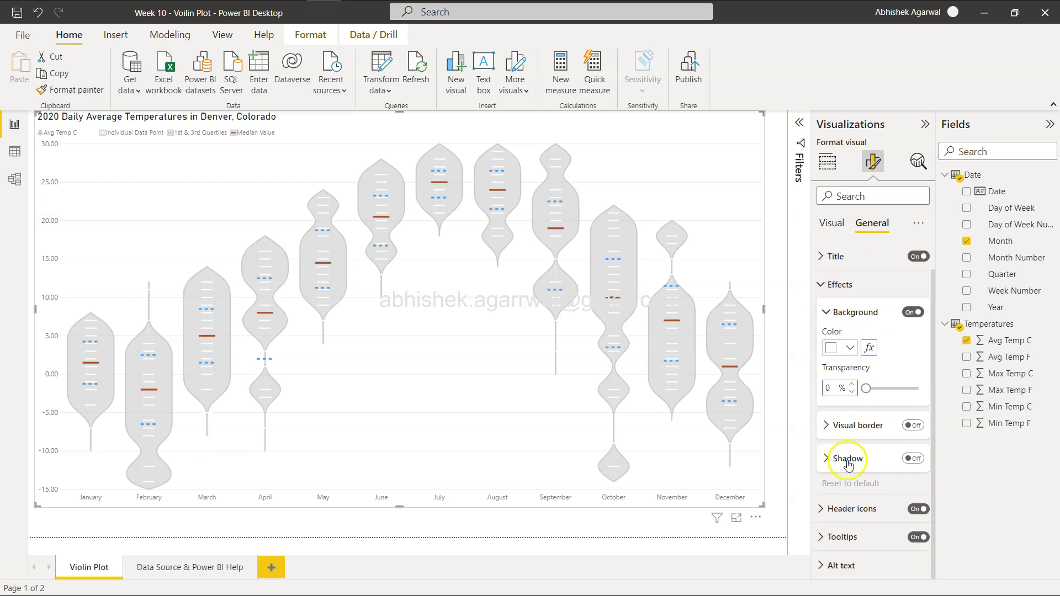
Turn off the gridlines of the violin plot's Y-axis.
{"action": "left_click", "coordinate": [834, 224]}
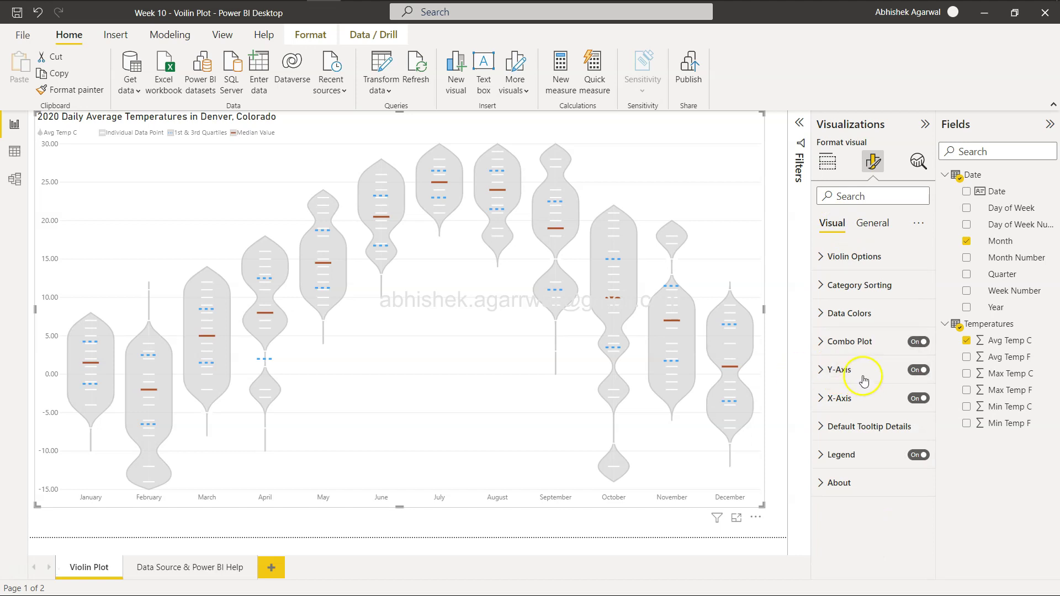
{"action": "left_click", "coordinate": [845, 371]}
{"action": "scroll", "coordinate": [847, 358], "scroll_direction": "down", "scroll_amount": 3}
{"action": "scroll", "coordinate": [847, 358], "scroll_direction": "down", "scroll_amount": 3}
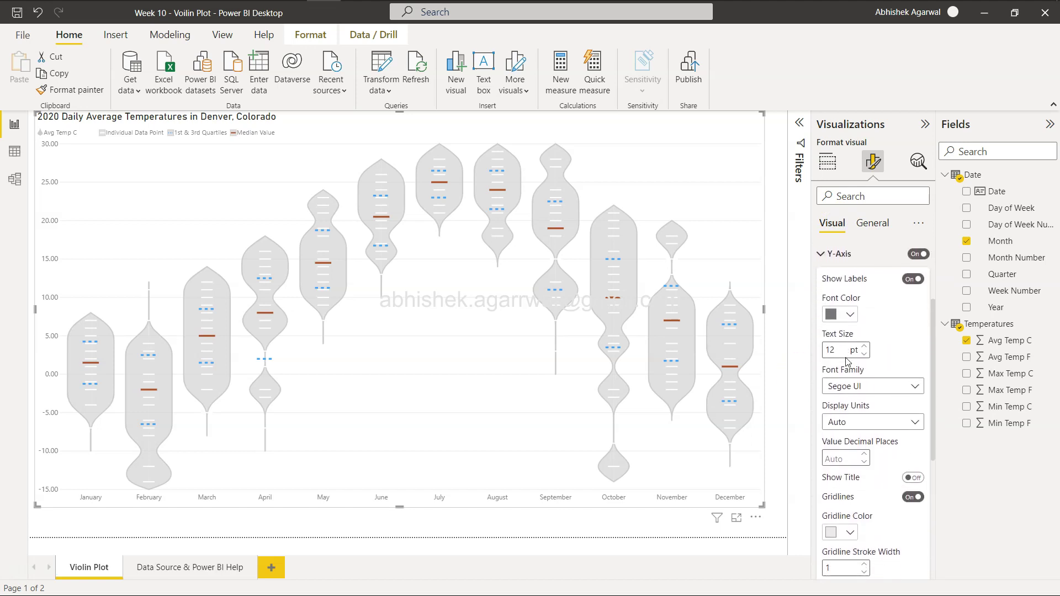
{"action": "scroll", "coordinate": [847, 362], "scroll_direction": "down", "scroll_amount": 1}
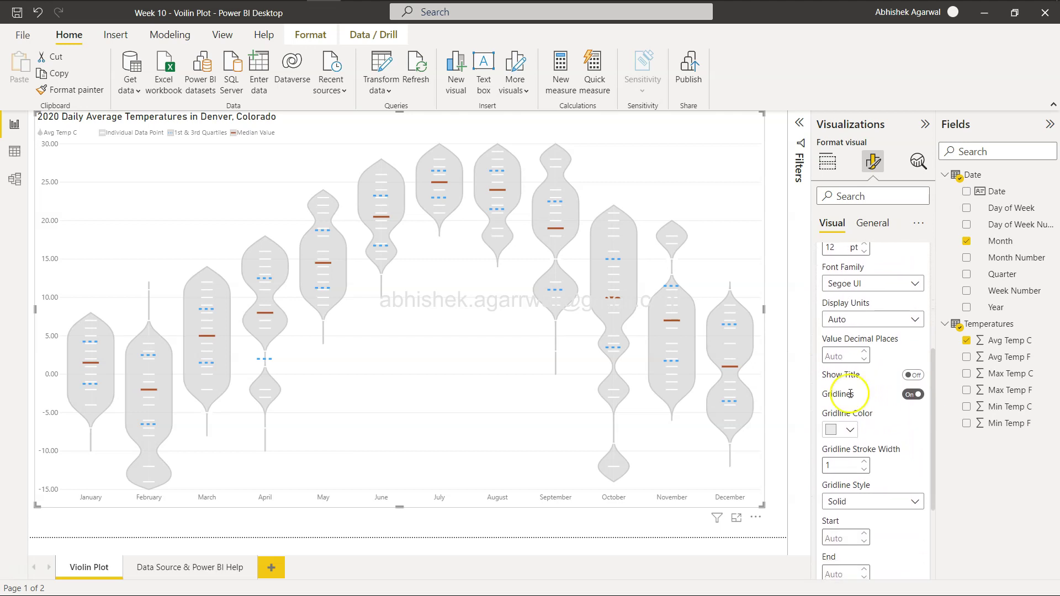
{"action": "left_click", "coordinate": [910, 396]}
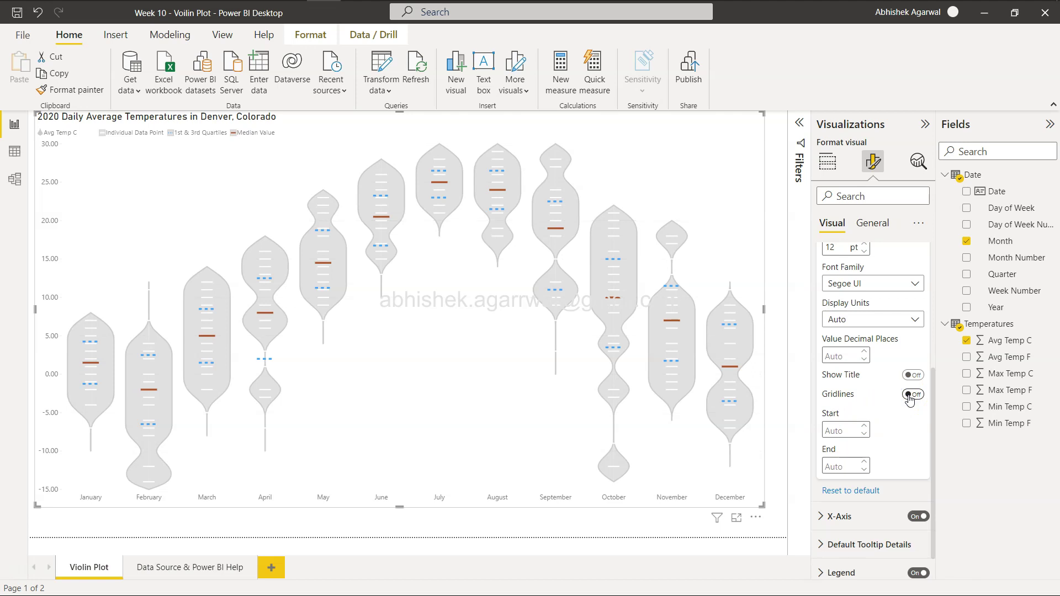
{"action": "scroll", "coordinate": [895, 403], "scroll_direction": "up", "scroll_amount": 5}
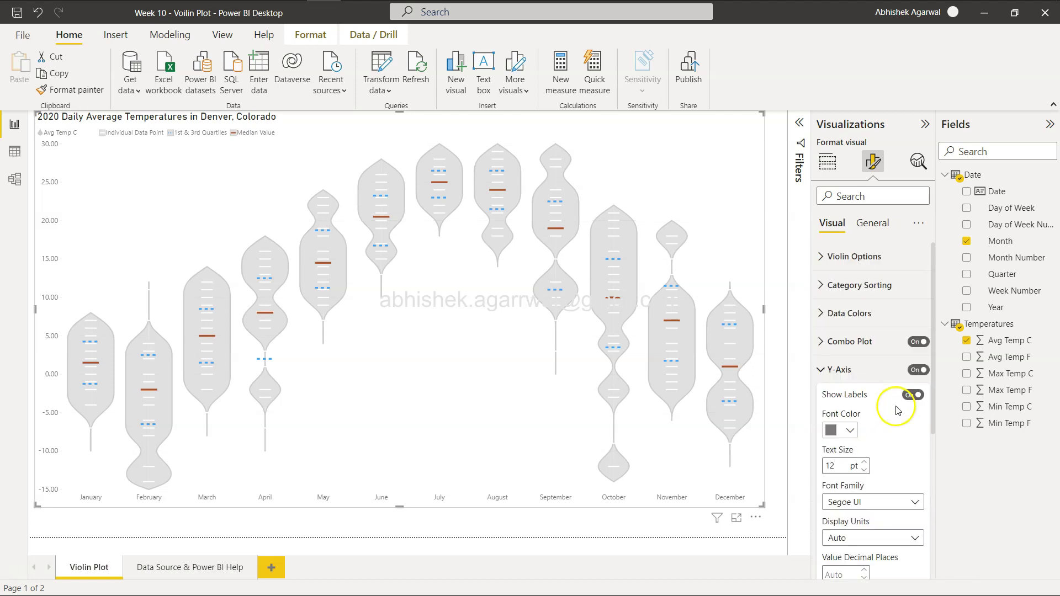
{"action": "left_click", "coordinate": [512, 459]}
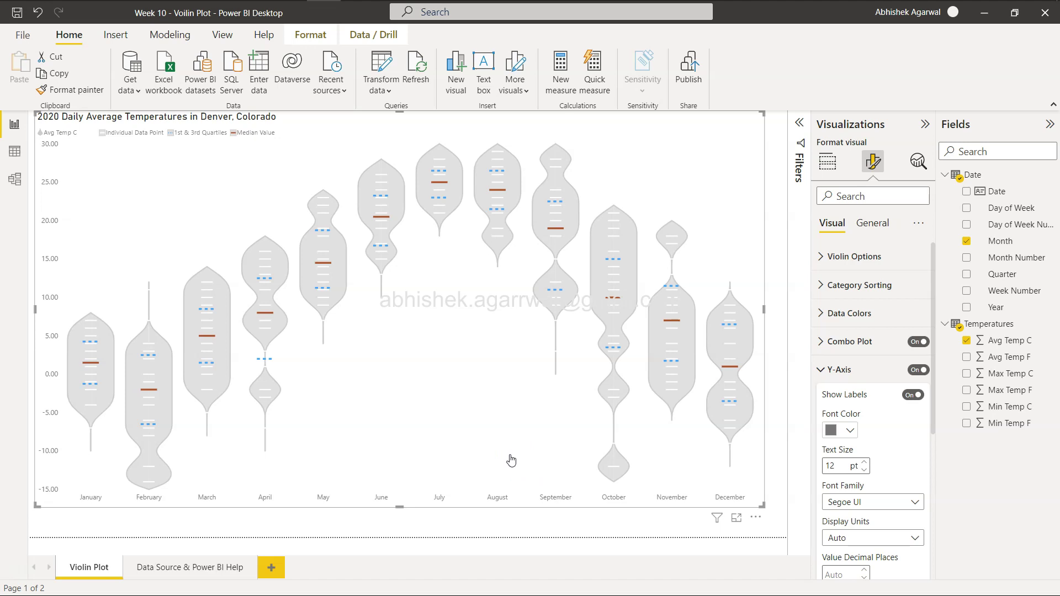
{"action": "left_click", "coordinate": [822, 369]}
Inspect the November violin's tooltip statistics in the finished chart.
{"action": "left_click", "coordinate": [611, 368]}
{"action": "left_click", "coordinate": [446, 433]}
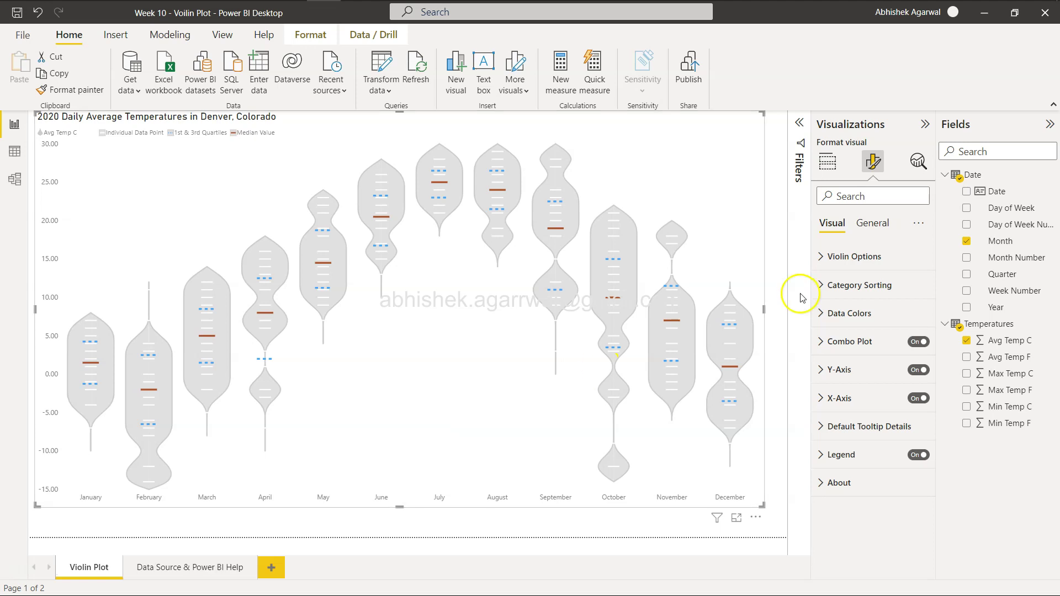
{"action": "mouse_move", "coordinate": [671, 273]}
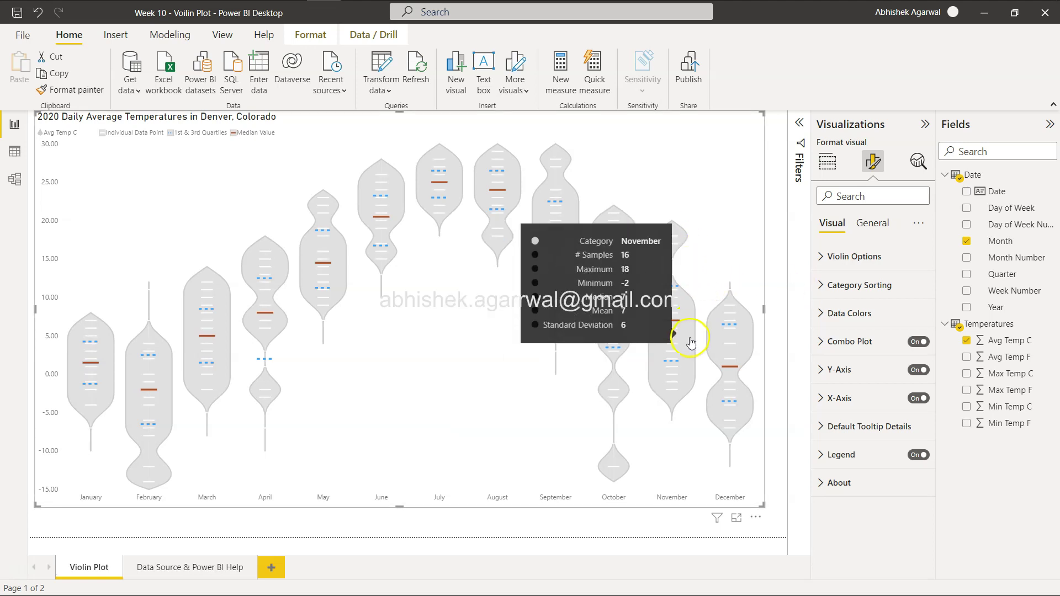
{"action": "left_click", "coordinate": [541, 422]}
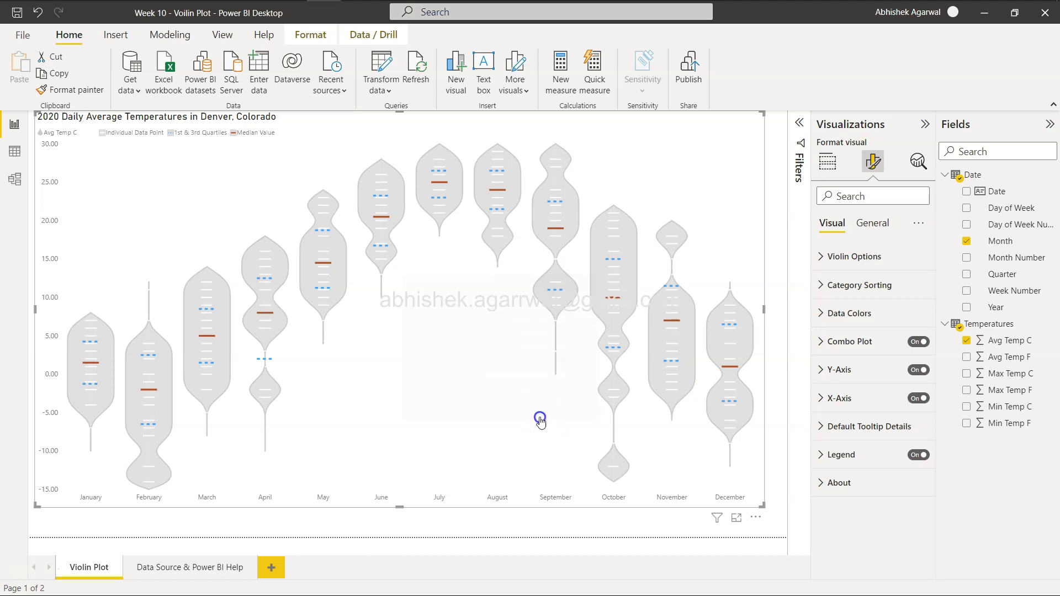